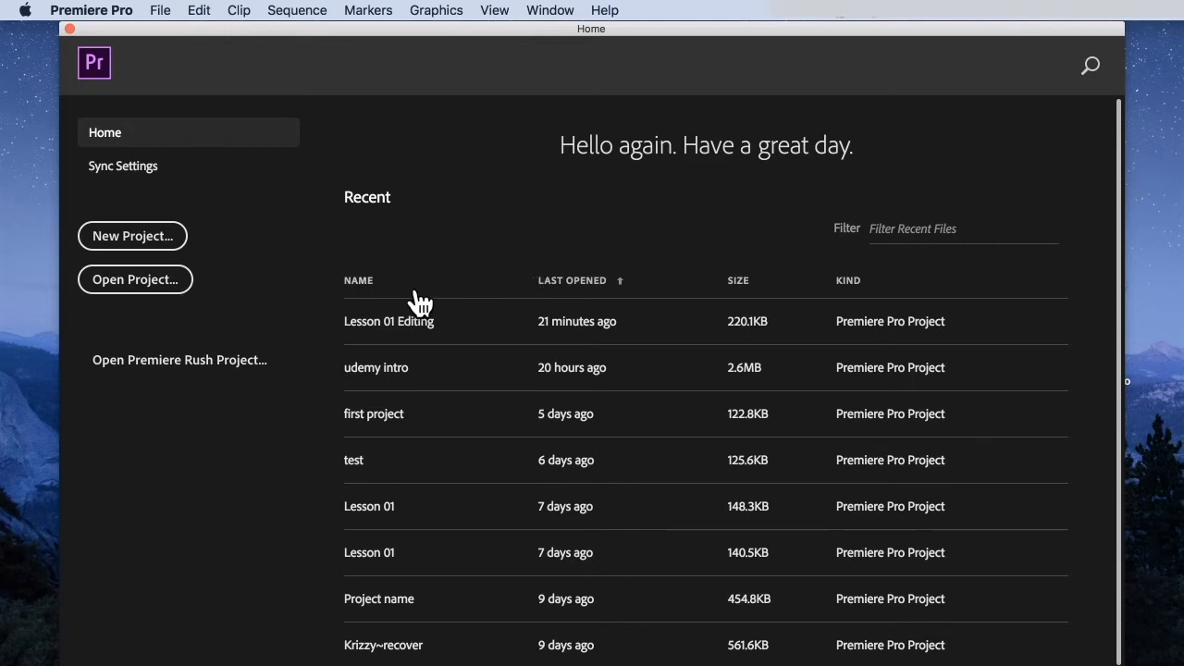
- Open the recent project Lesson 01 Editing and switch to the Editing workspace
left_click(491, 333)
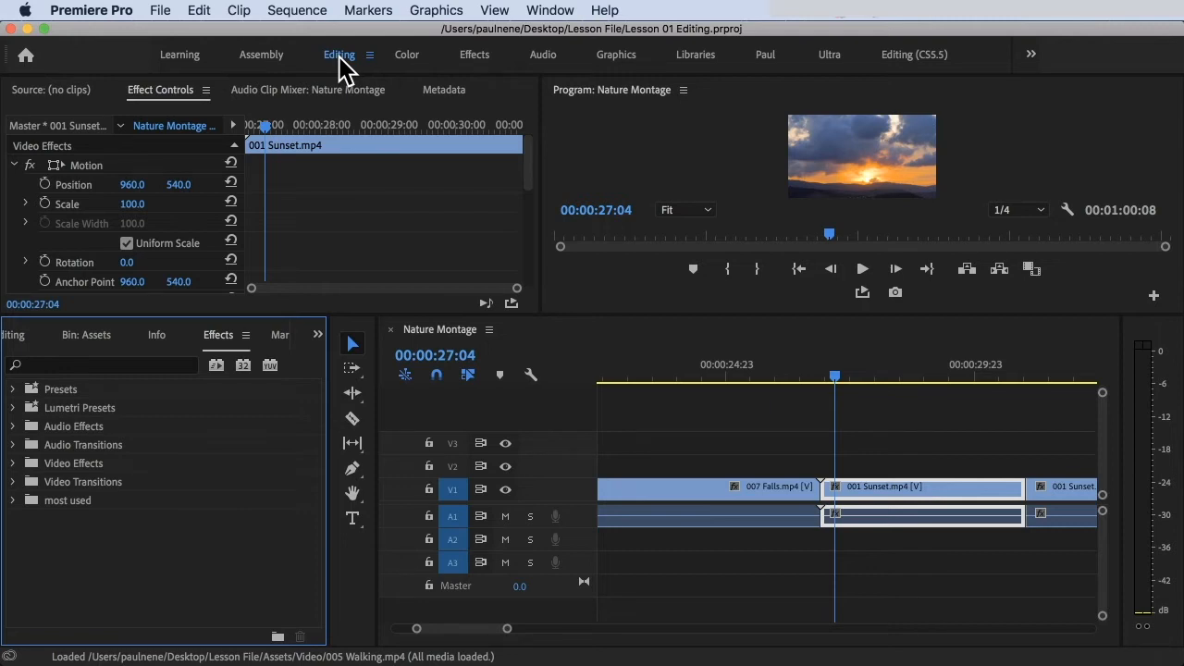
left_click(553, 10)
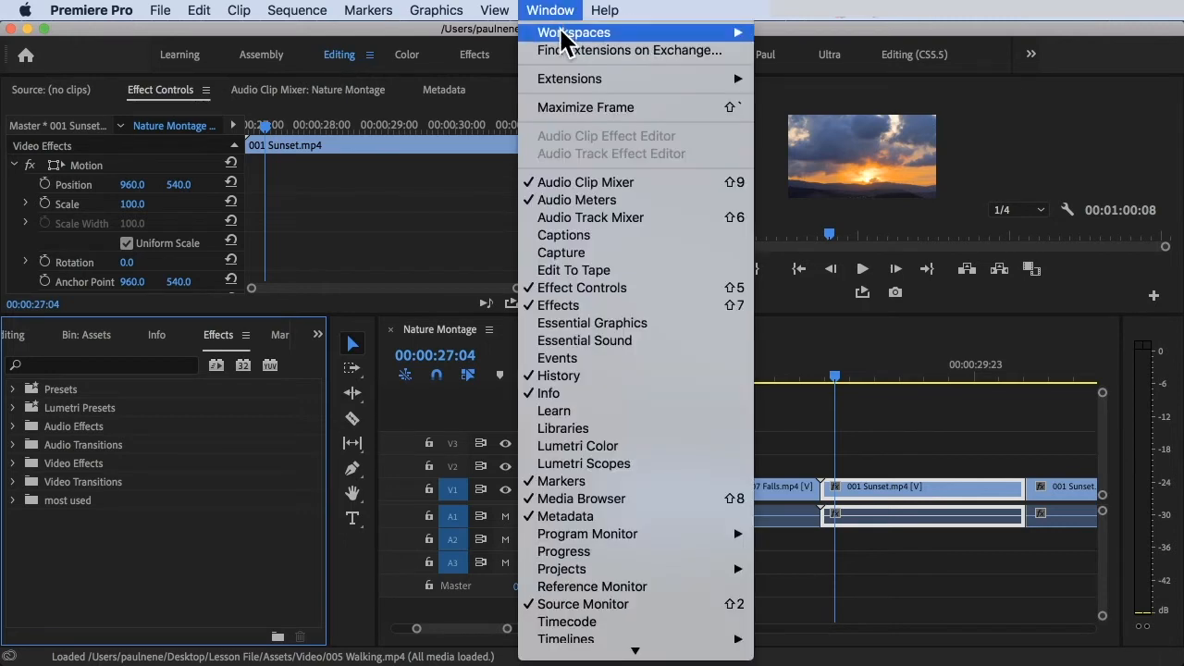
mouse_move(566, 36)
left_click(817, 109)
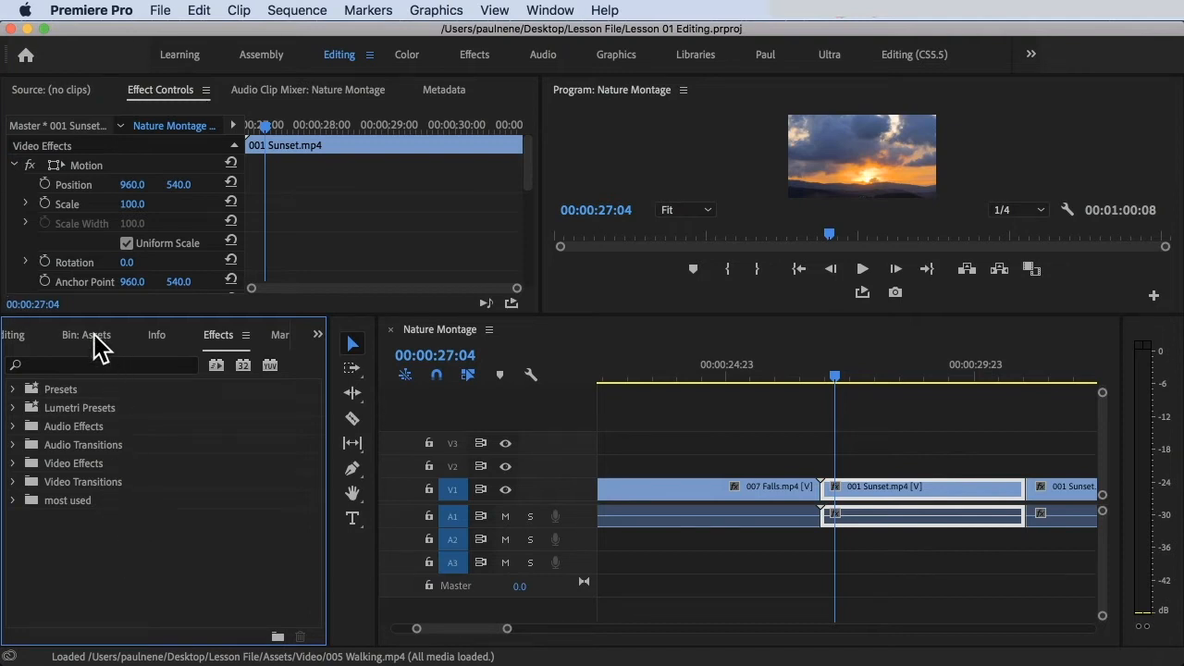
- Show the Project panel, check its list of stacked panels, and bring the Effects panel back to the front
key("shift+1")
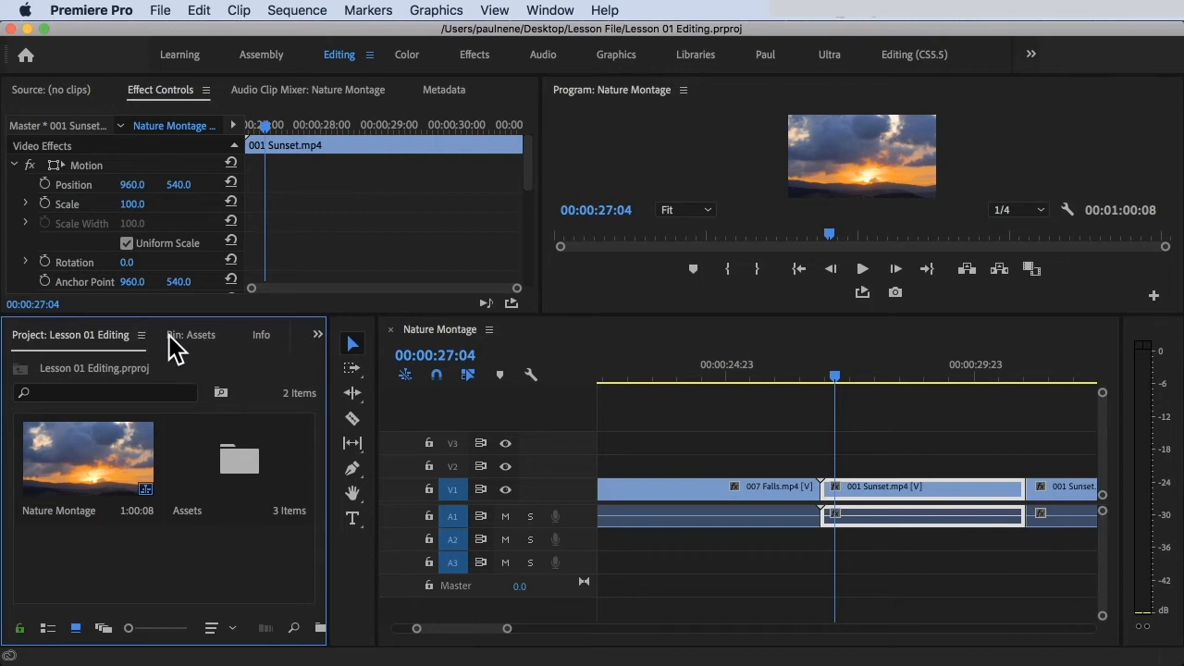
left_click(318, 335)
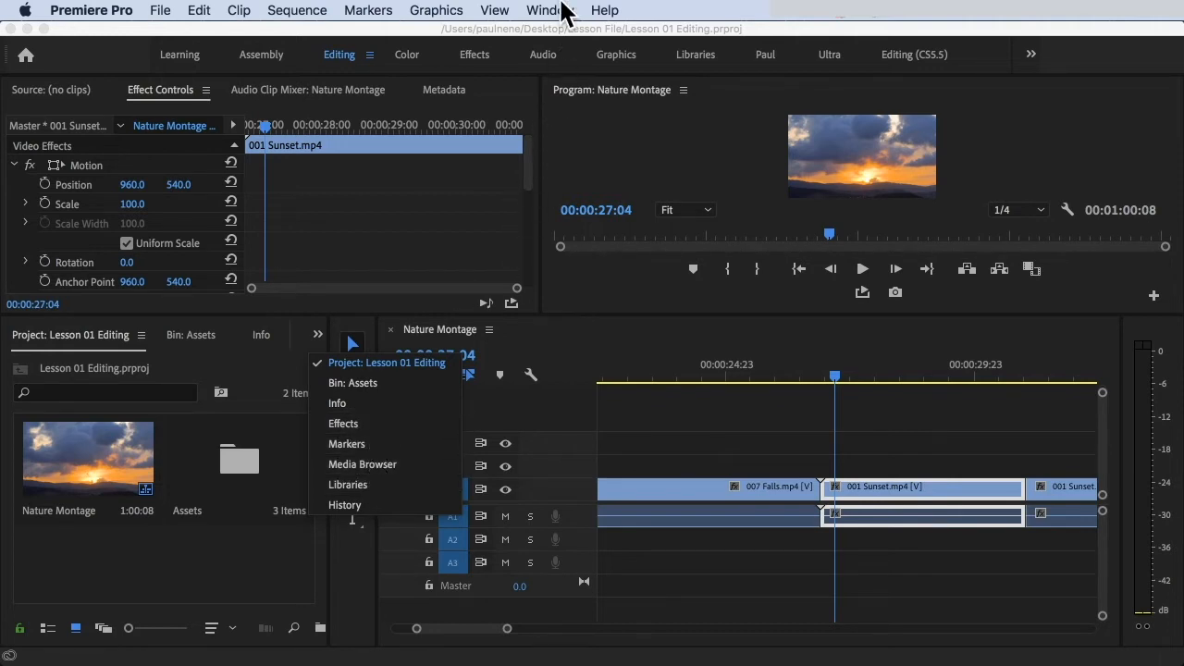
left_click(558, 10)
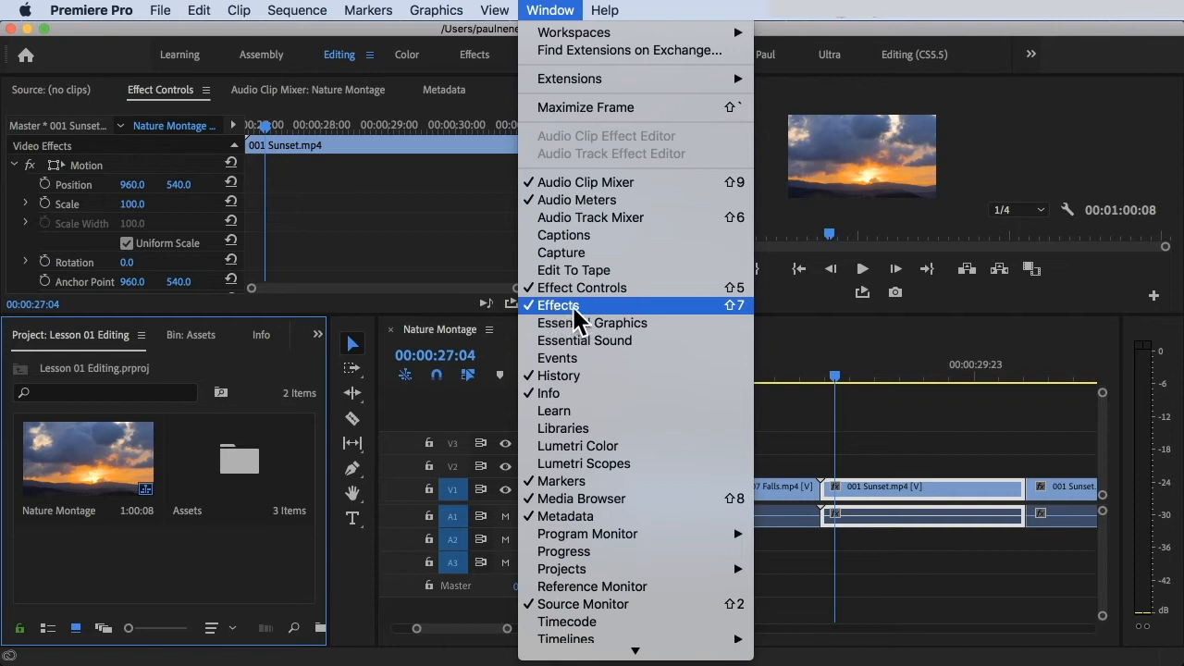
left_click(559, 306)
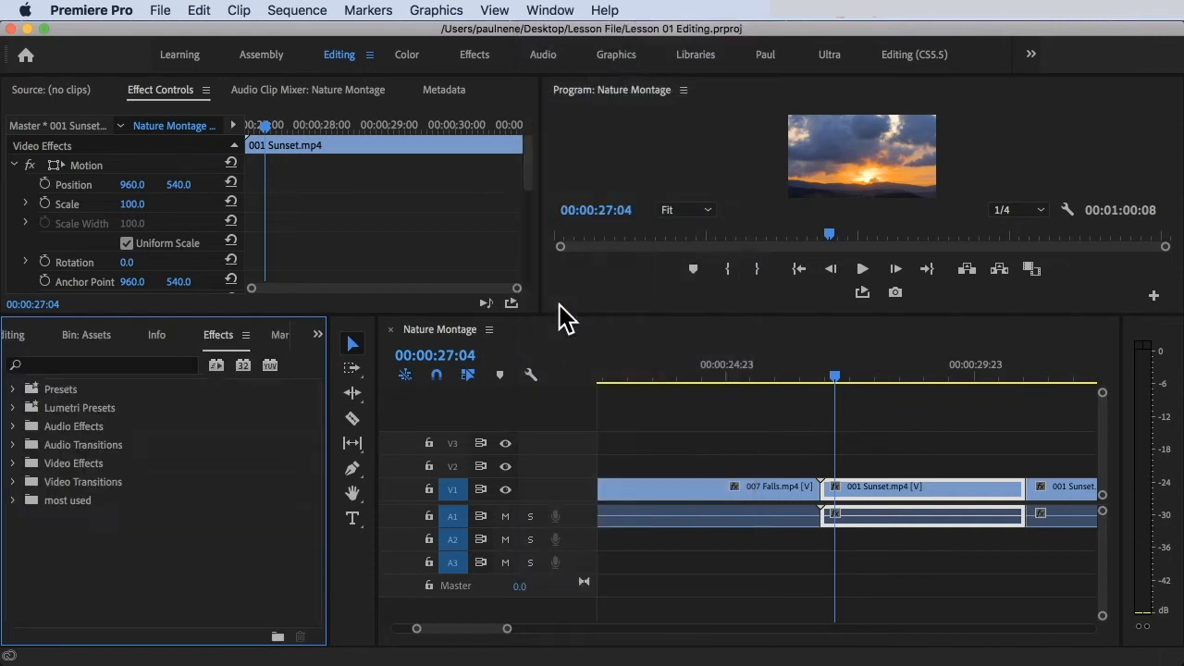
left_click(548, 13)
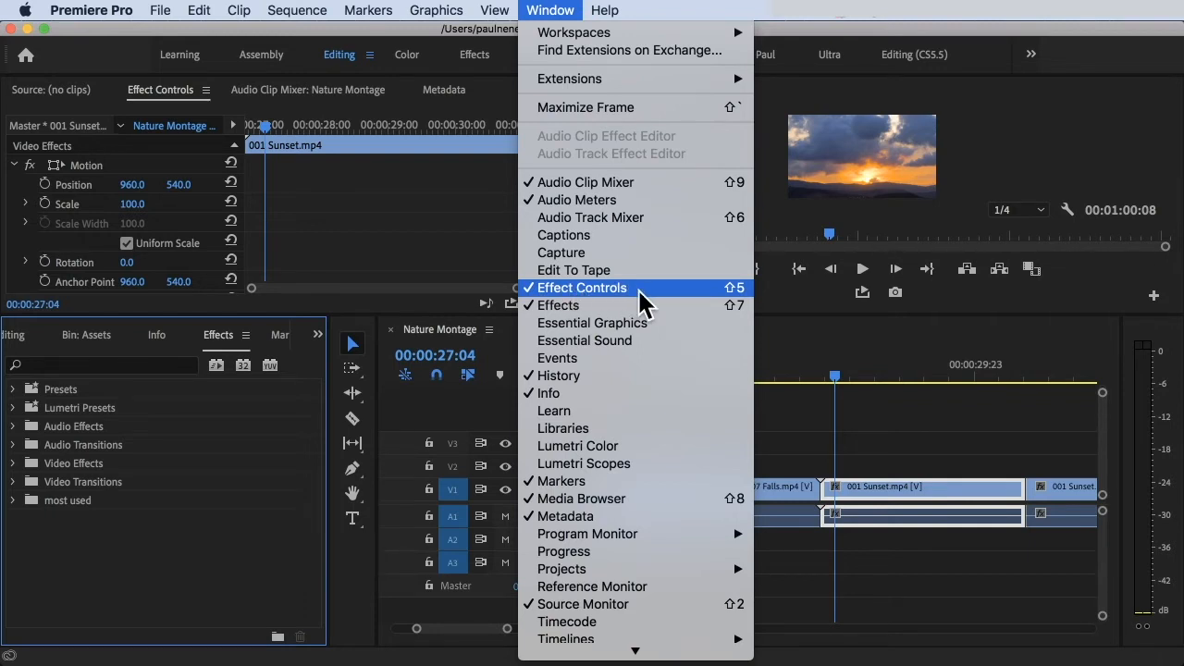
left_click(210, 577)
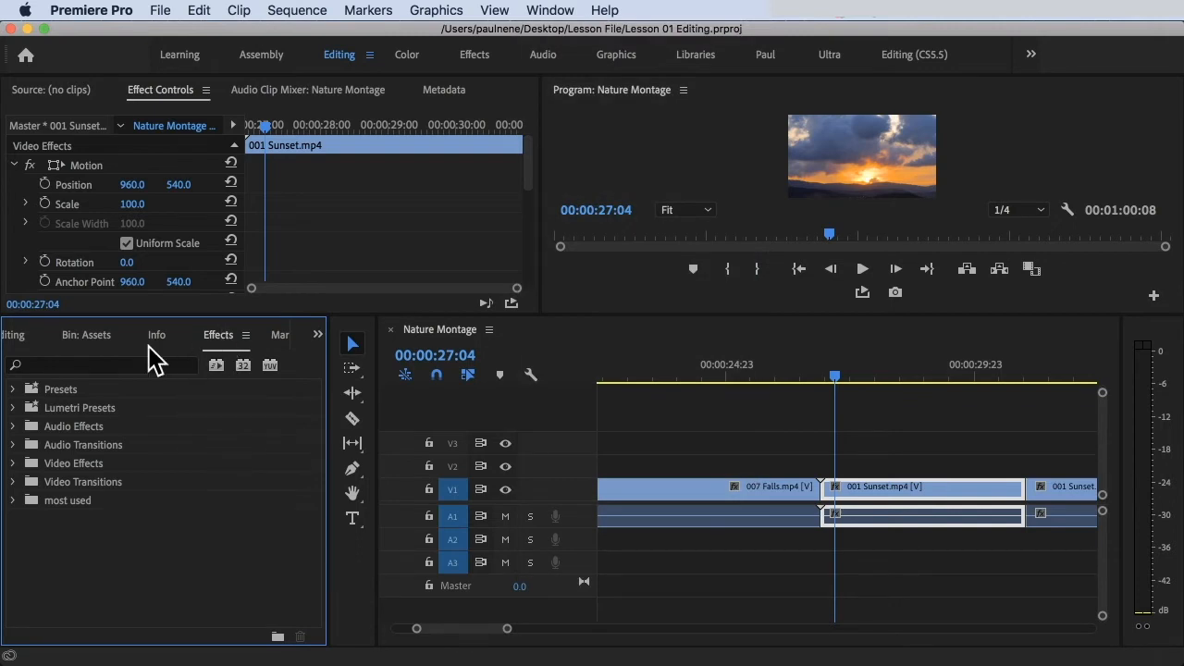
- Expand the Dissolve group of the video transitions in the effects list and select Cross Dissolve
left_click(12, 482)
scroll(92, 537, "down", 1)
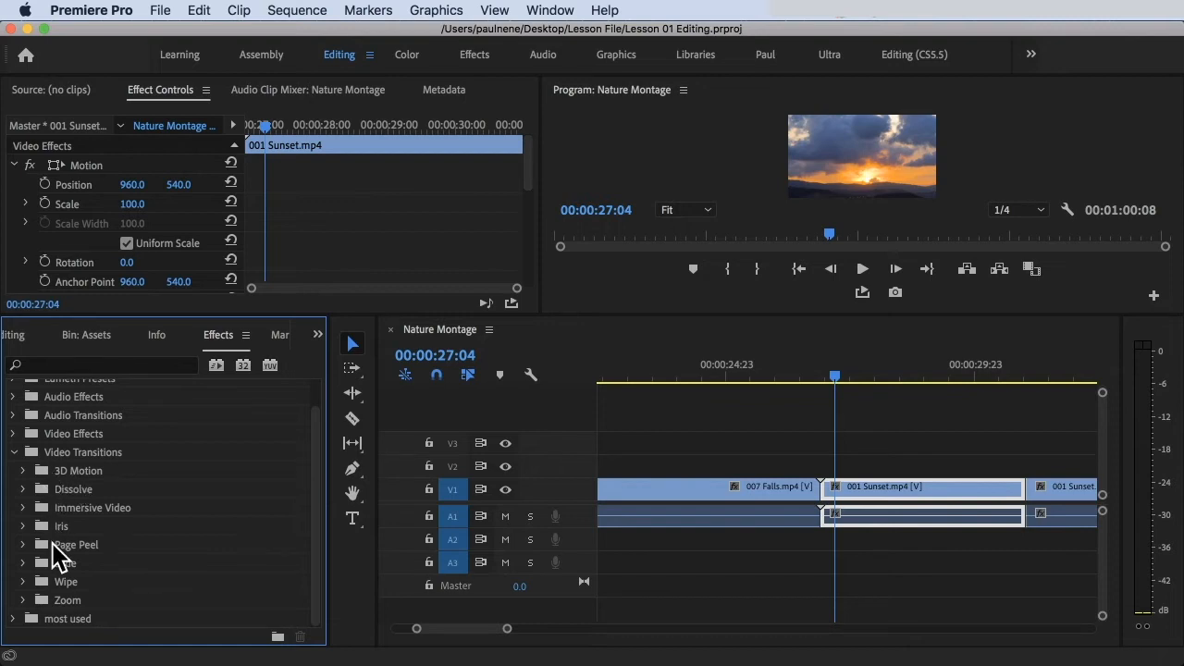
left_click(26, 489)
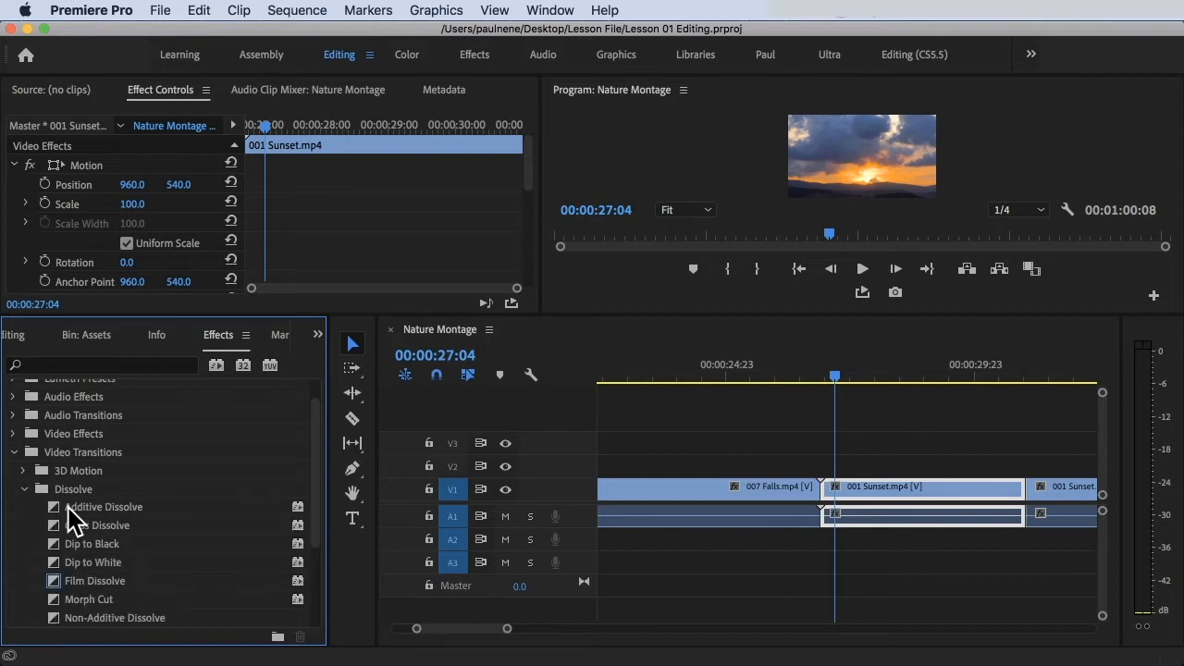
scroll(80, 575, "down", 2)
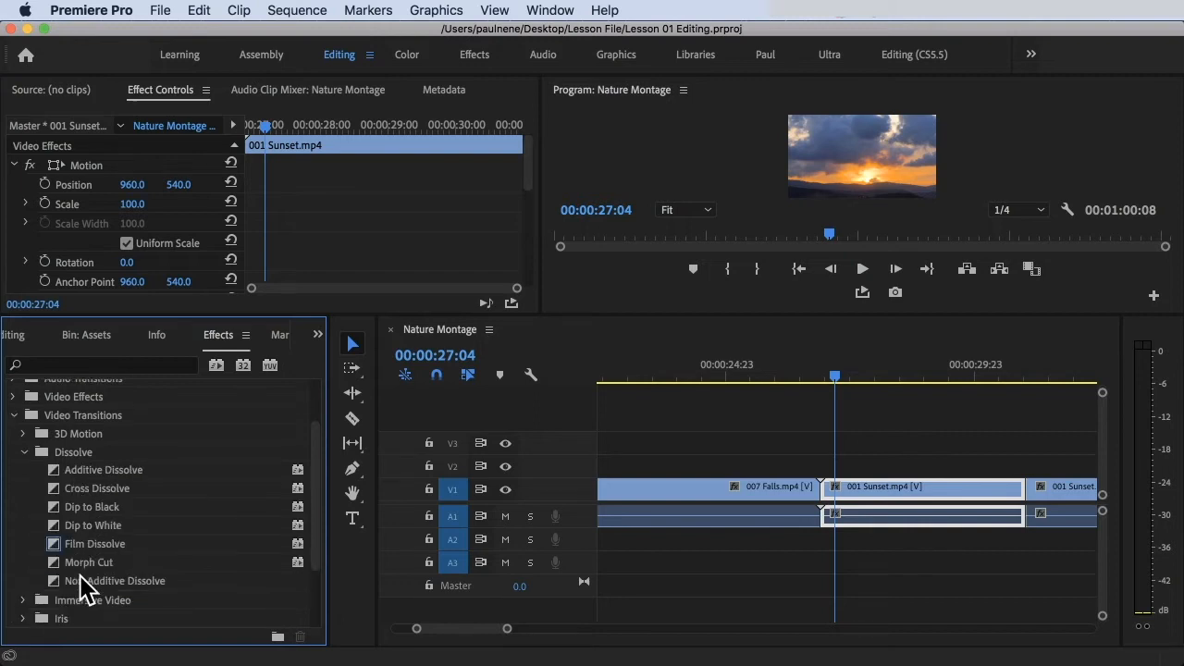
left_click(88, 489)
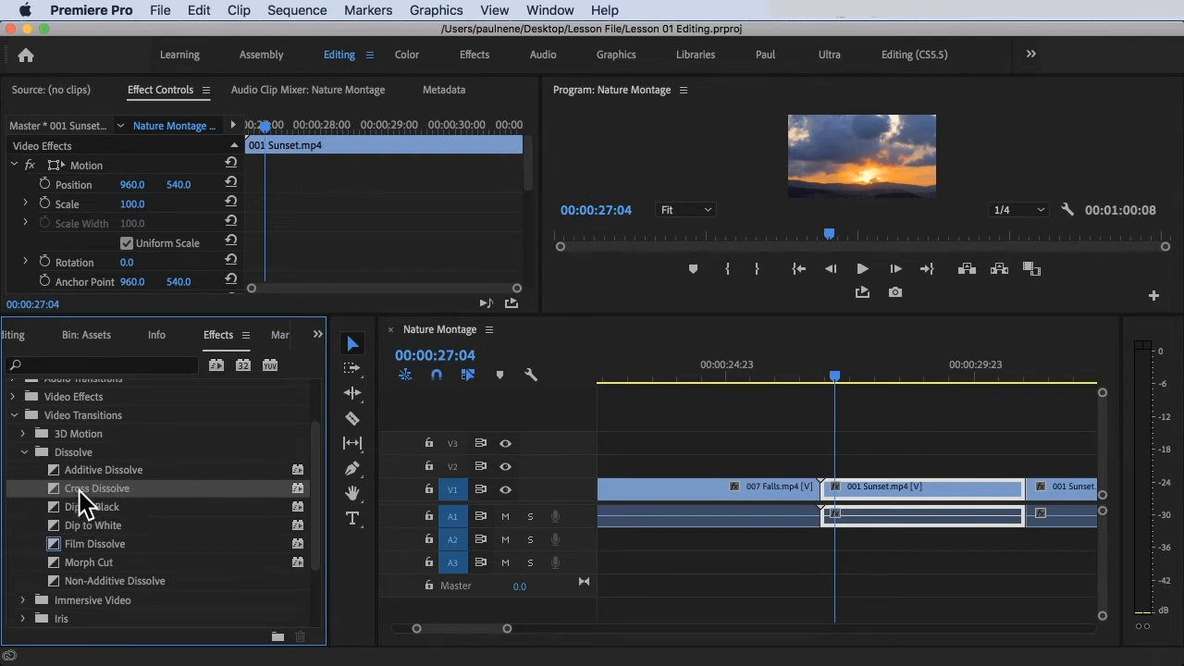
- Try to apply Cross Dissolve at the cut between 007 Falls.mp4 and 001 Sunset.mp4, and undo it
left_click_drag(78, 491, 820, 488)
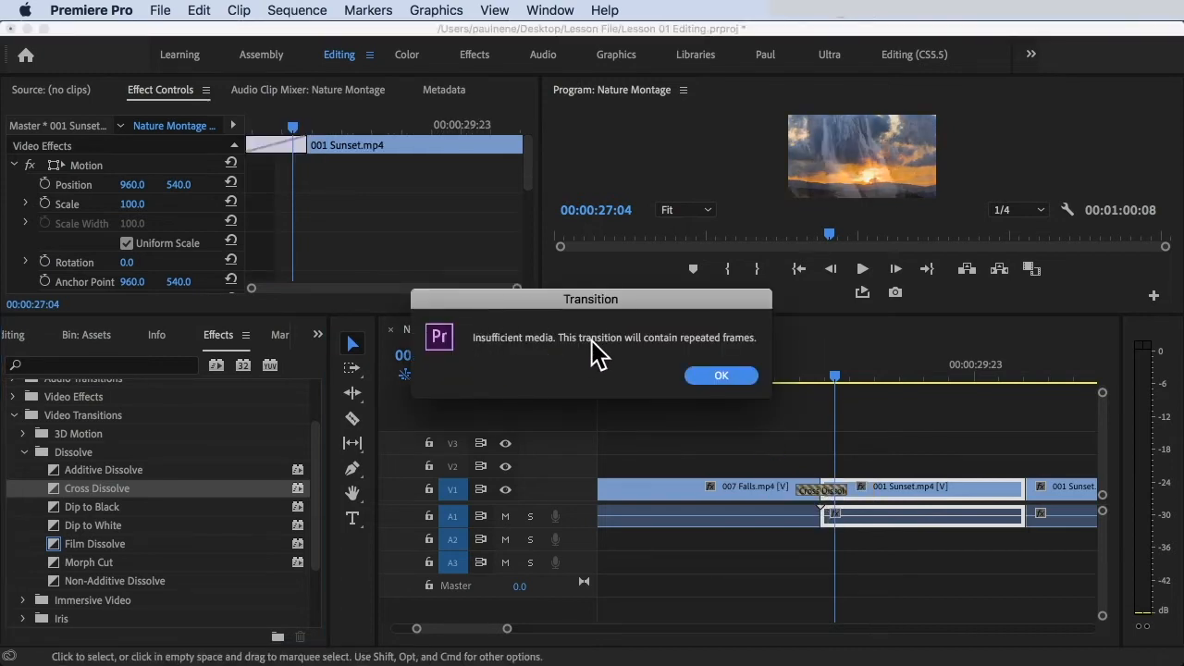
left_click(719, 373)
left_click(726, 374)
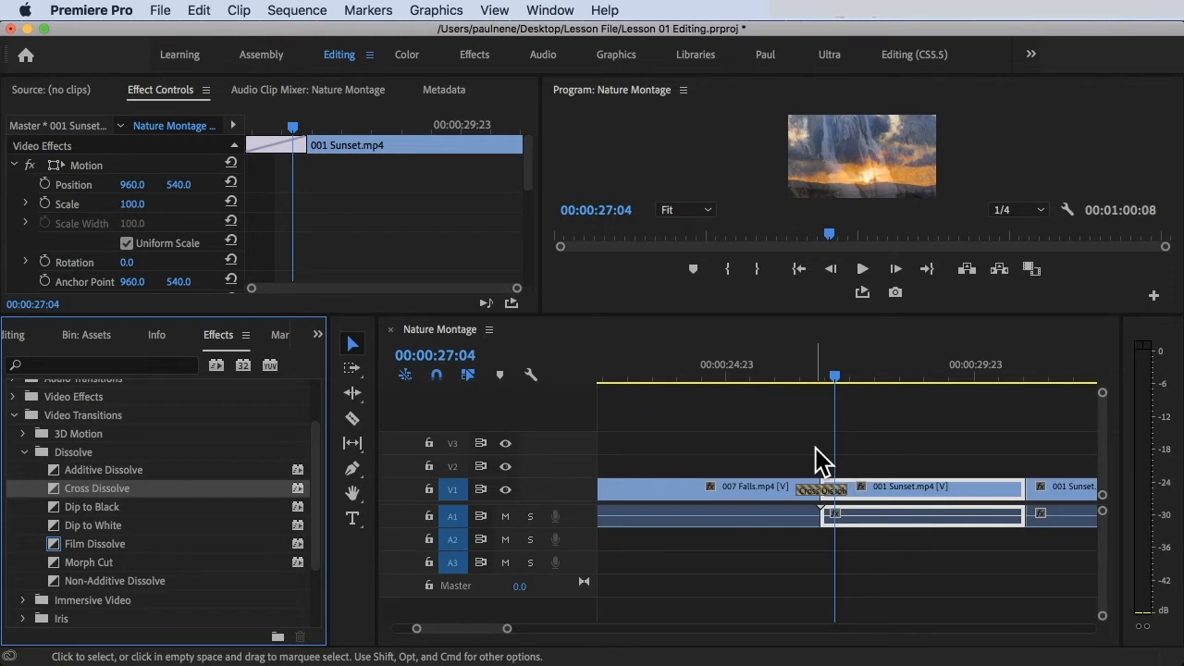
key("minus")
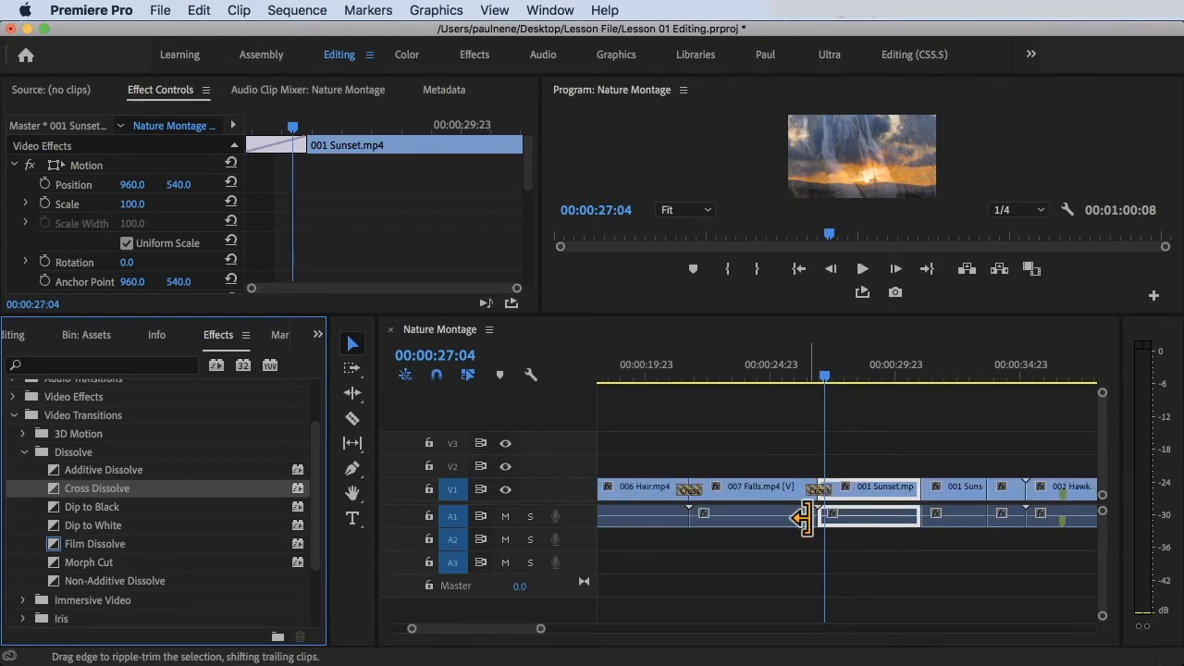
key("super+z")
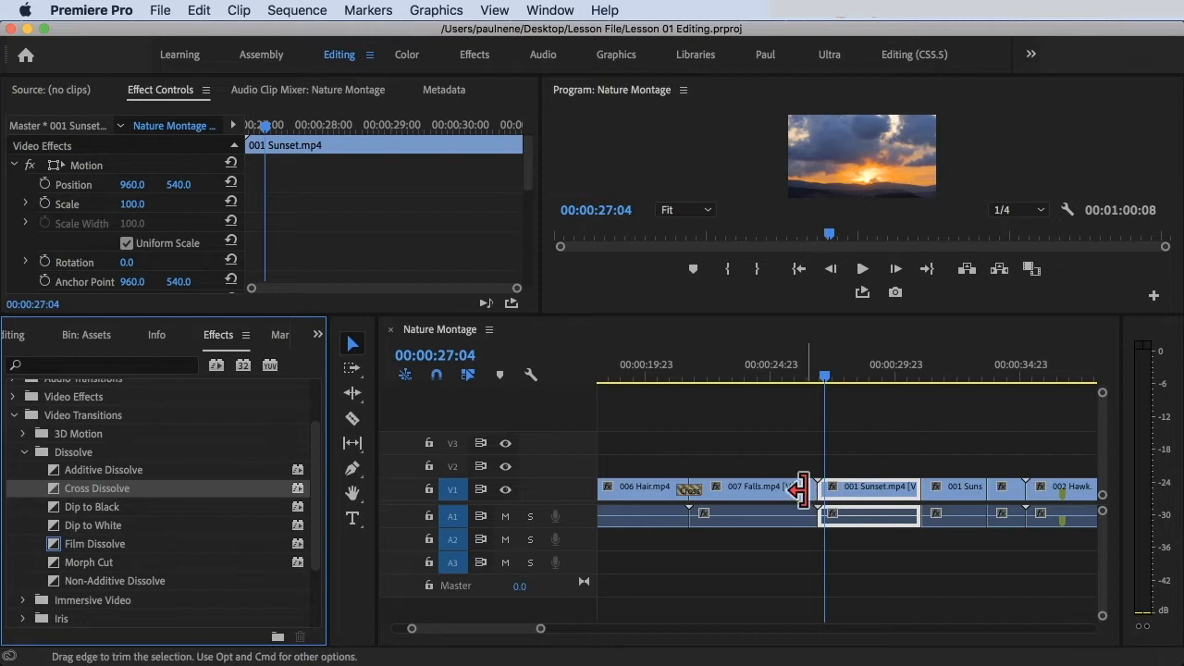
- Trim the end of the 007 Falls.mp4 clip before the sunset shot back to the playhead at 00:00:26:01
left_click(801, 490)
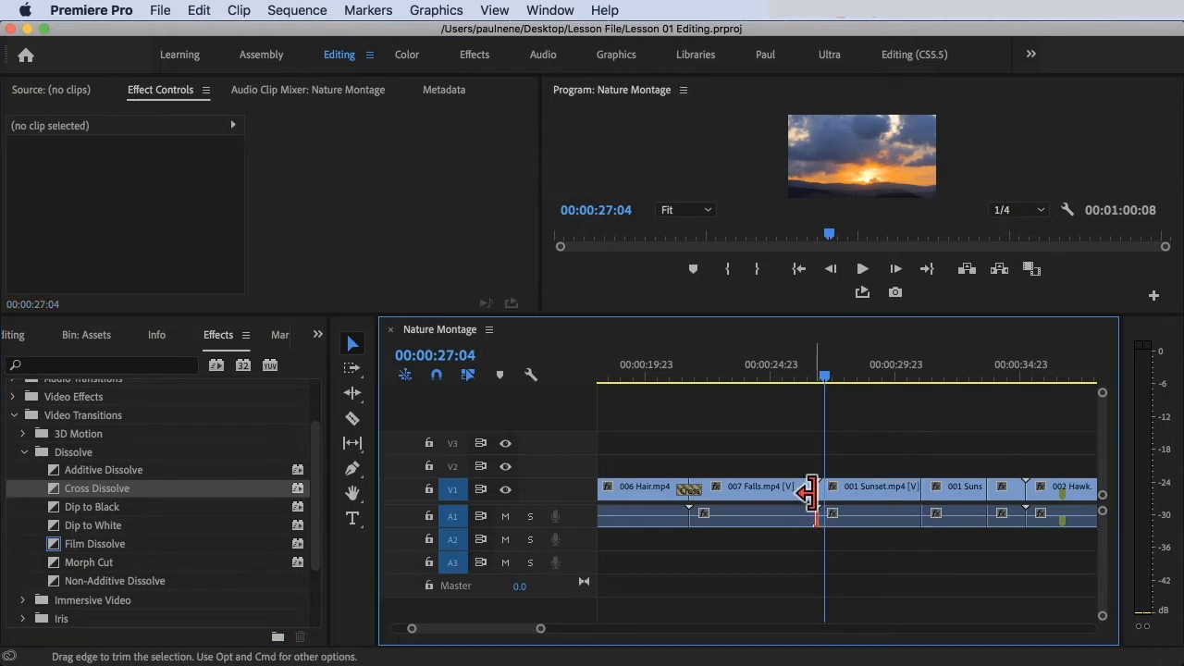
left_click_drag(822, 382, 787, 379)
scroll(661, 475, "down", 4)
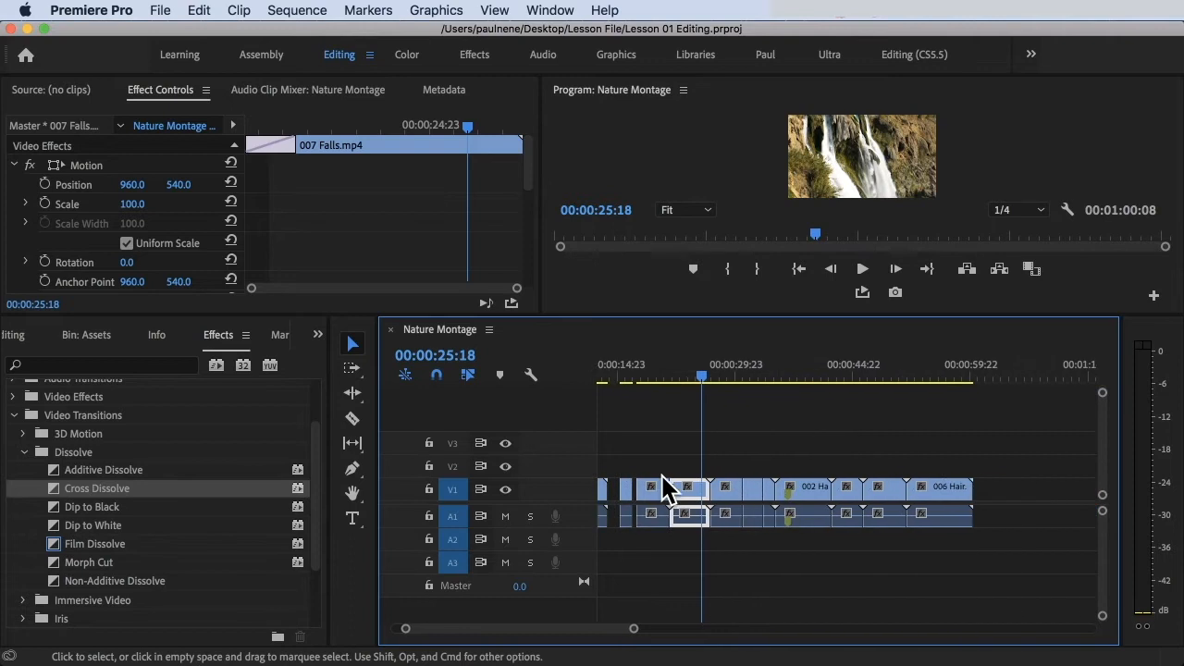
scroll(687, 482, "up", 5)
left_click(750, 365)
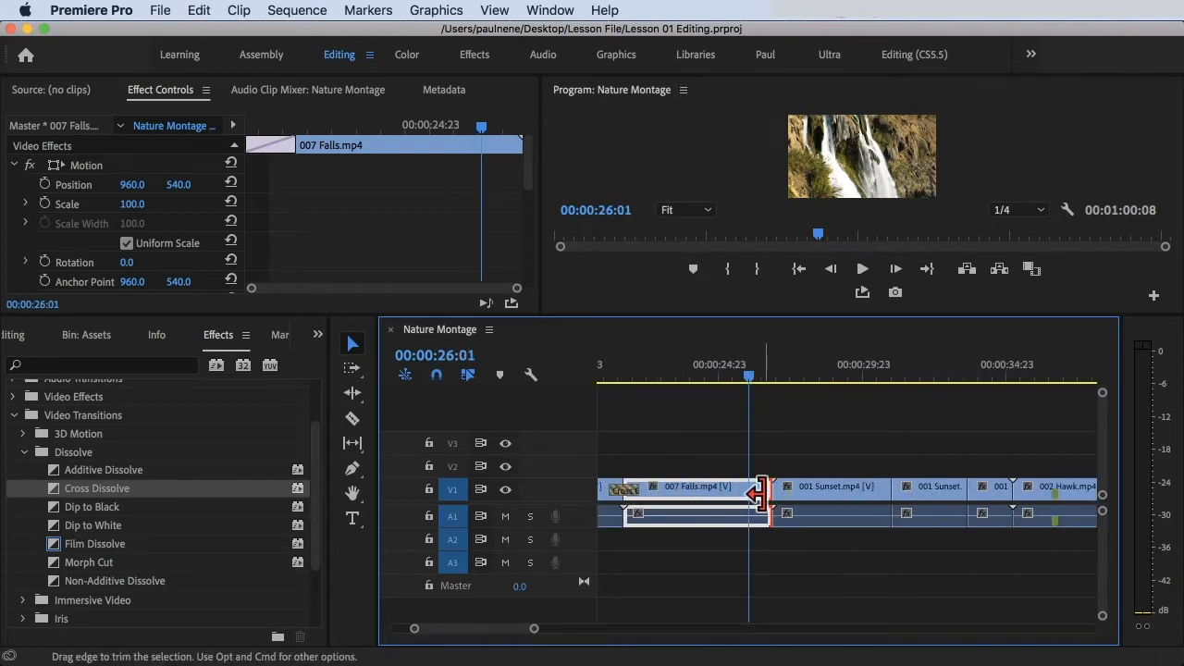
left_click_drag(758, 493, 731, 490)
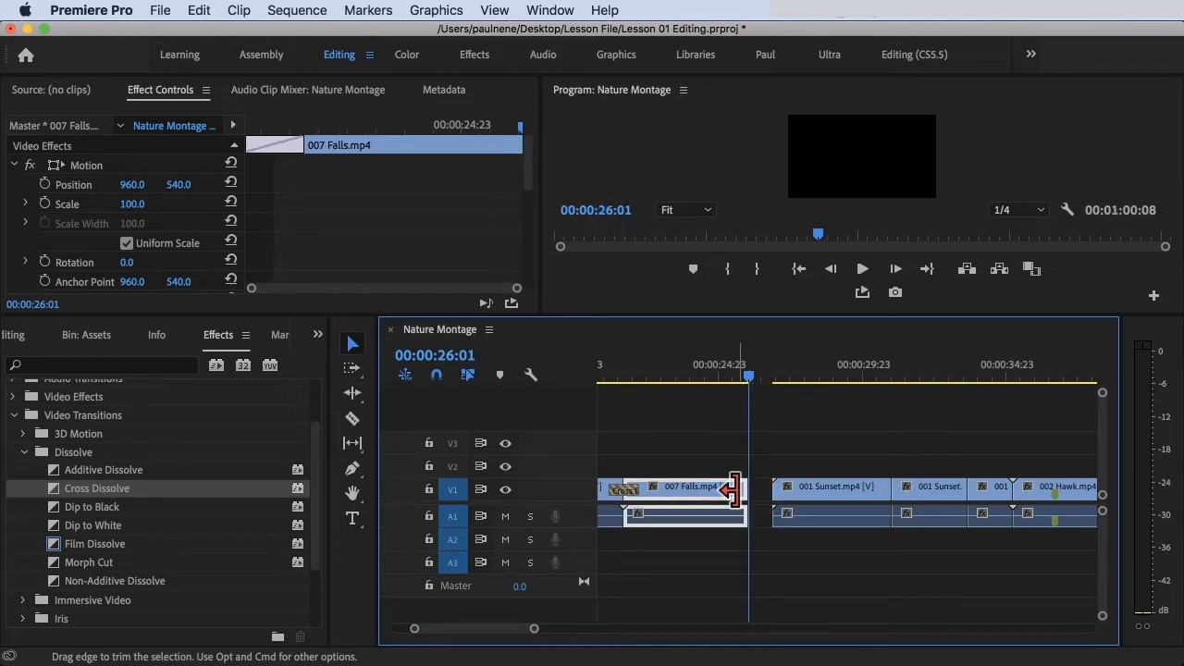
- Trim about half a second off the start of the 001 Sunset.mp4 clip that follows 007 Falls.mp4
left_click_drag(747, 381, 772, 380)
left_click(788, 498)
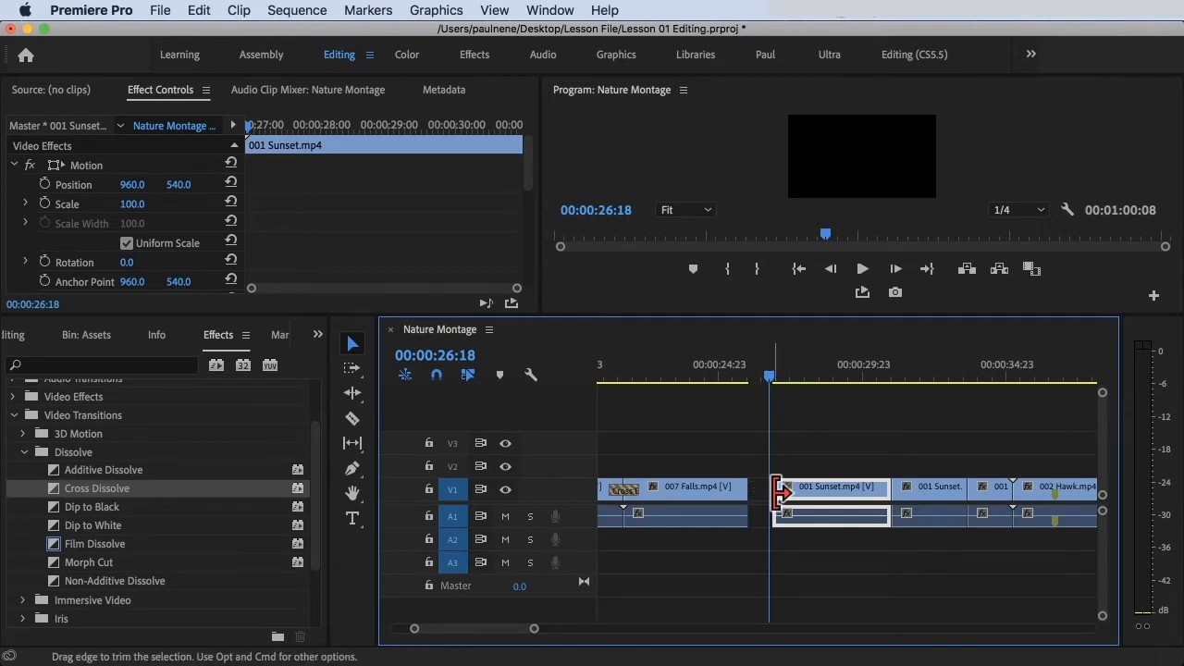
left_click_drag(778, 491, 793, 494)
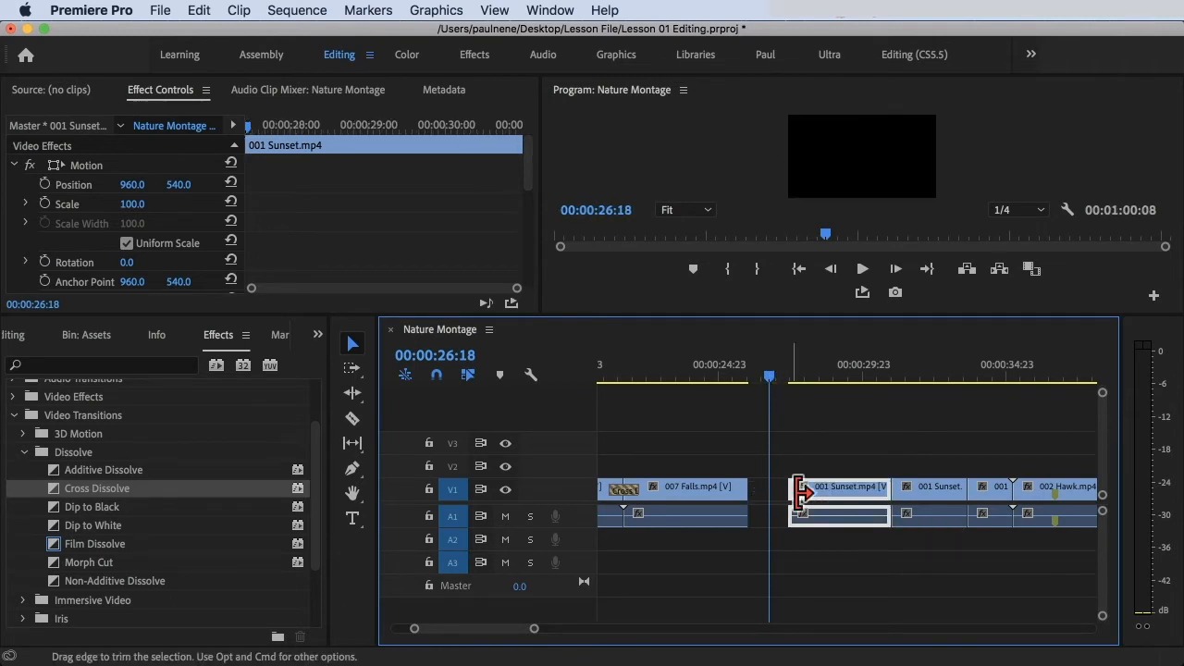
- Ripple delete the gap between 007 Falls.mp4 and 001 Sunset.mp4 on track V1
left_click(716, 378)
left_click(763, 499)
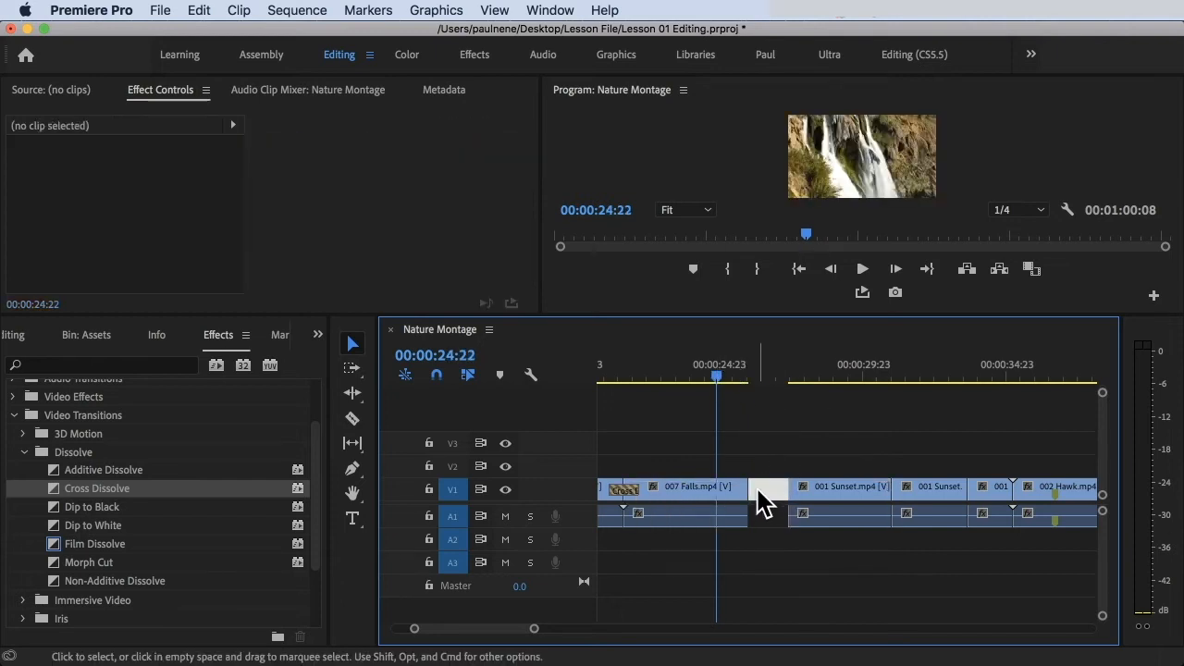
key("Delete")
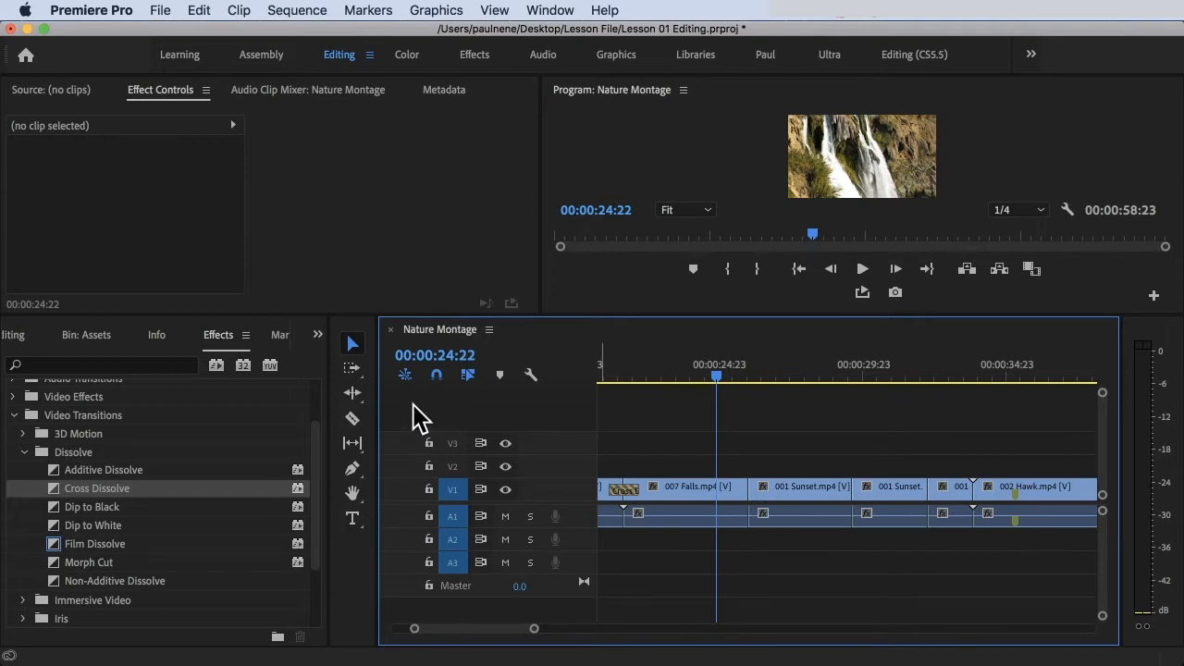
- Apply Cross Dissolve at the cut between 007 Falls.mp4 and 001 Sunset.mp4 and play through it
left_click_drag(82, 493, 747, 488)
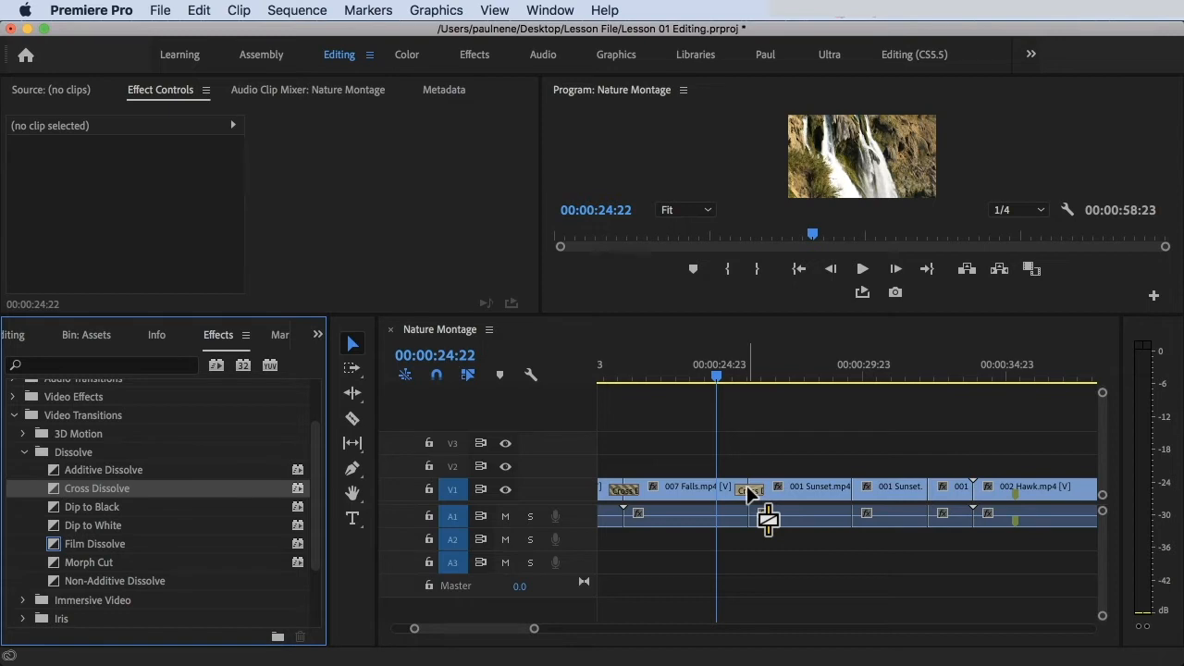
left_click(718, 373)
key("space")
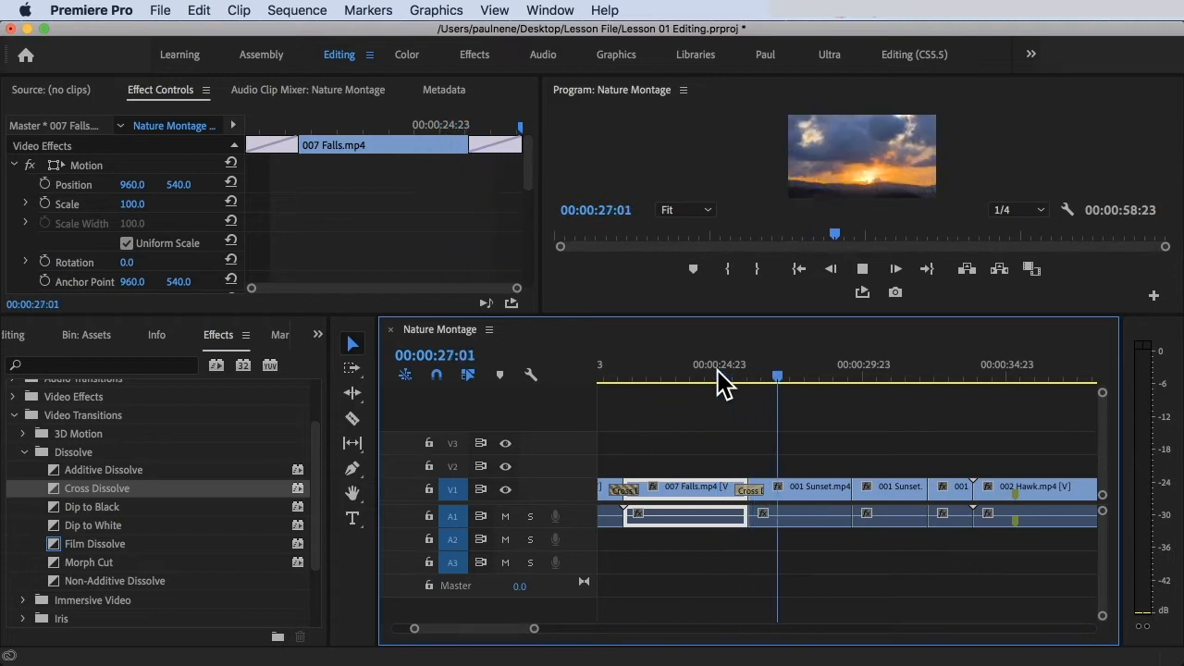
key("space")
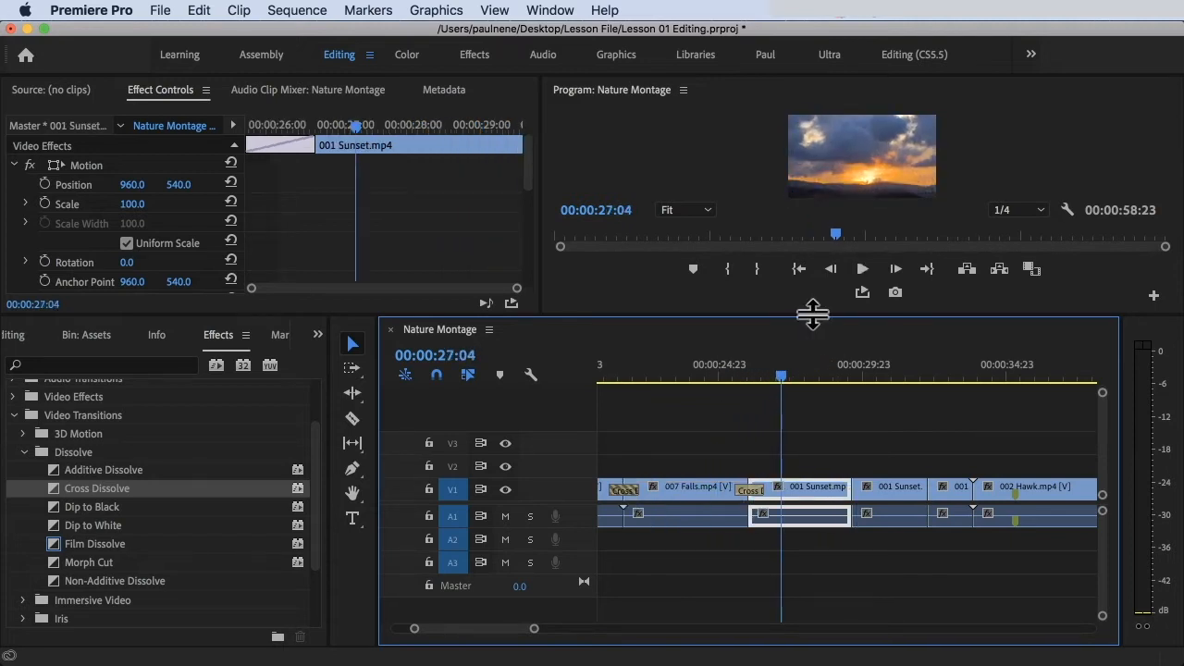
- Enlarge the Program monitor and replay the falls-to-sunset dissolve from 00:00:25:07
left_click_drag(812, 315, 811, 377)
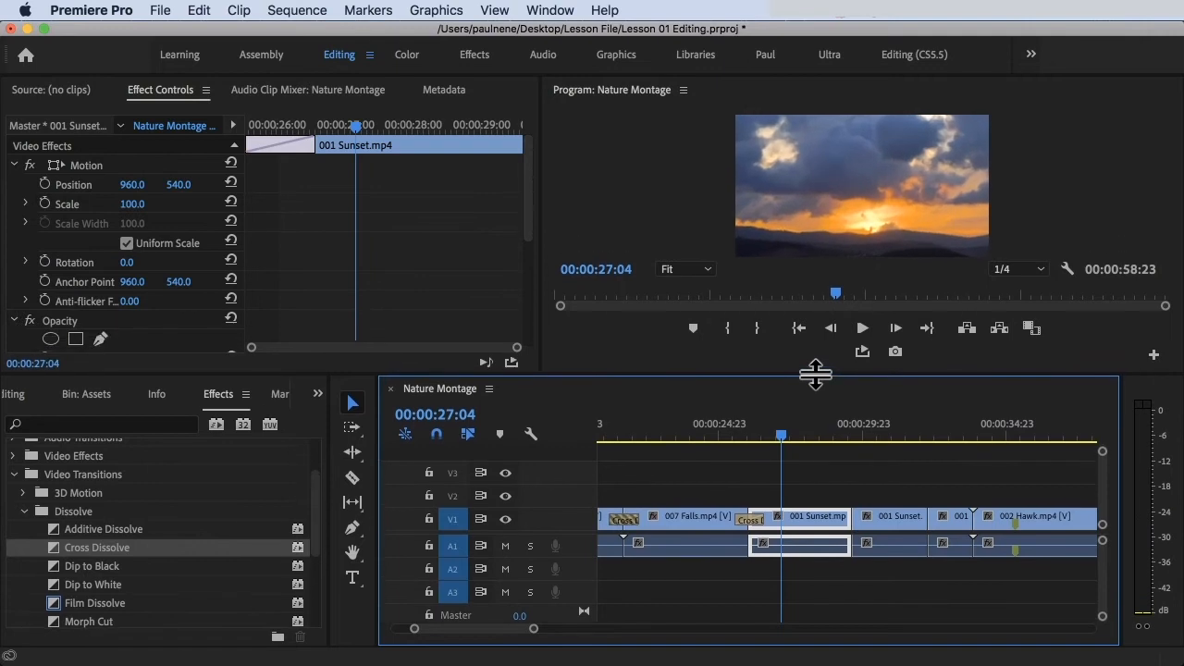
left_click(728, 436)
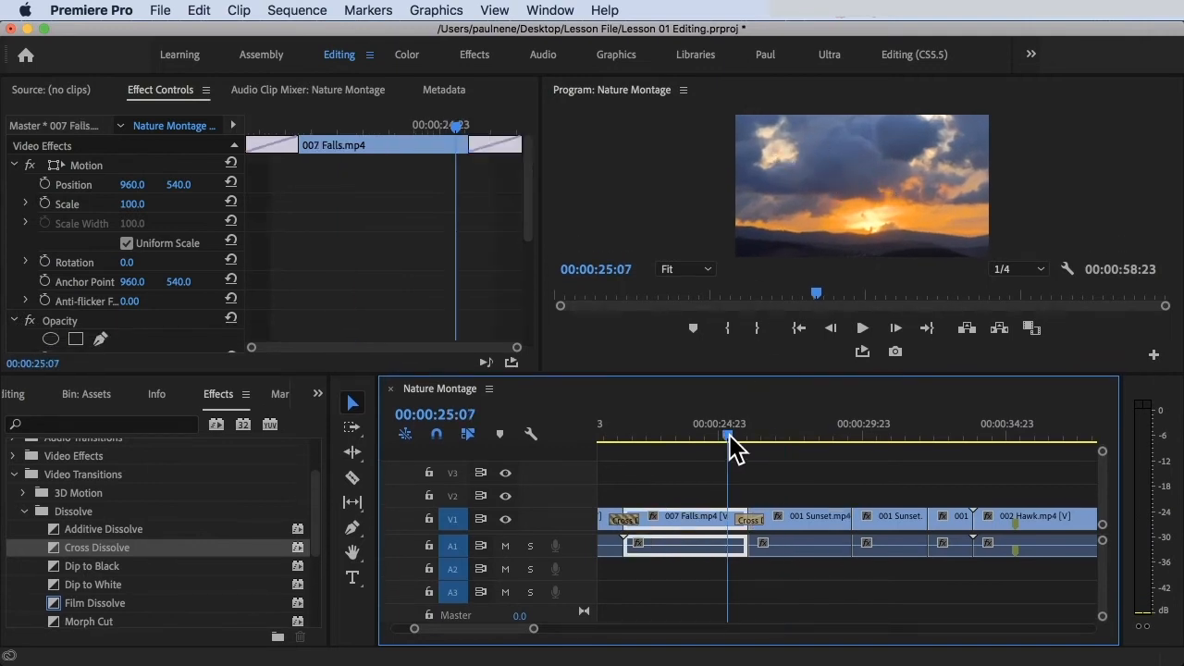
key("space")
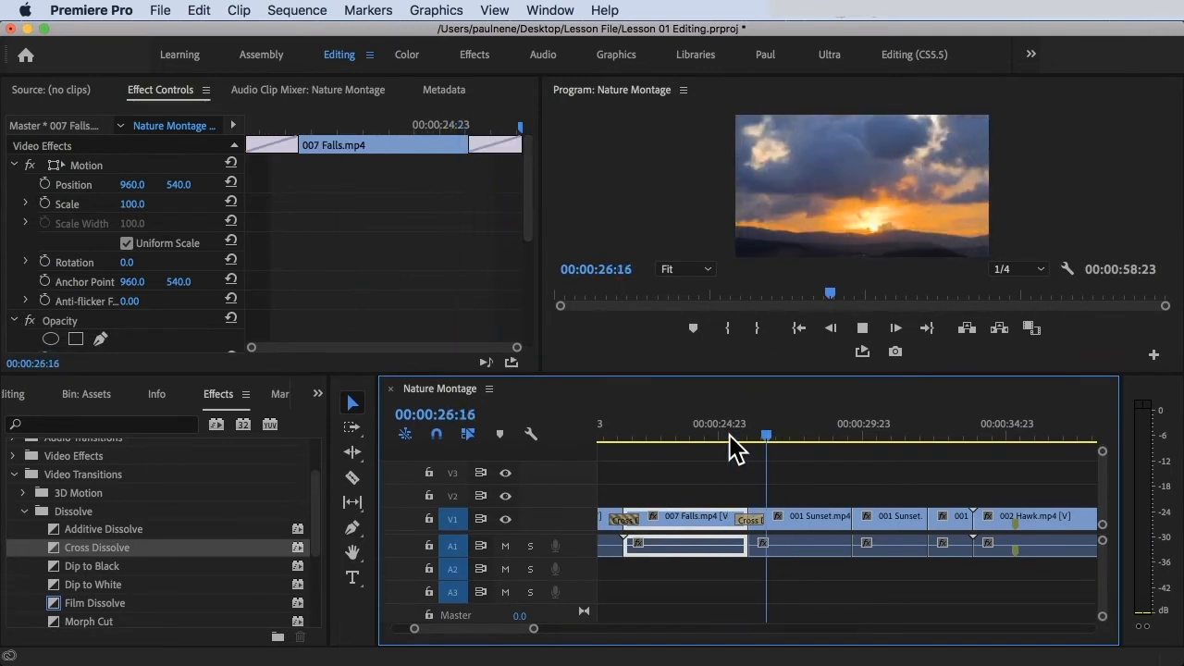
key("space")
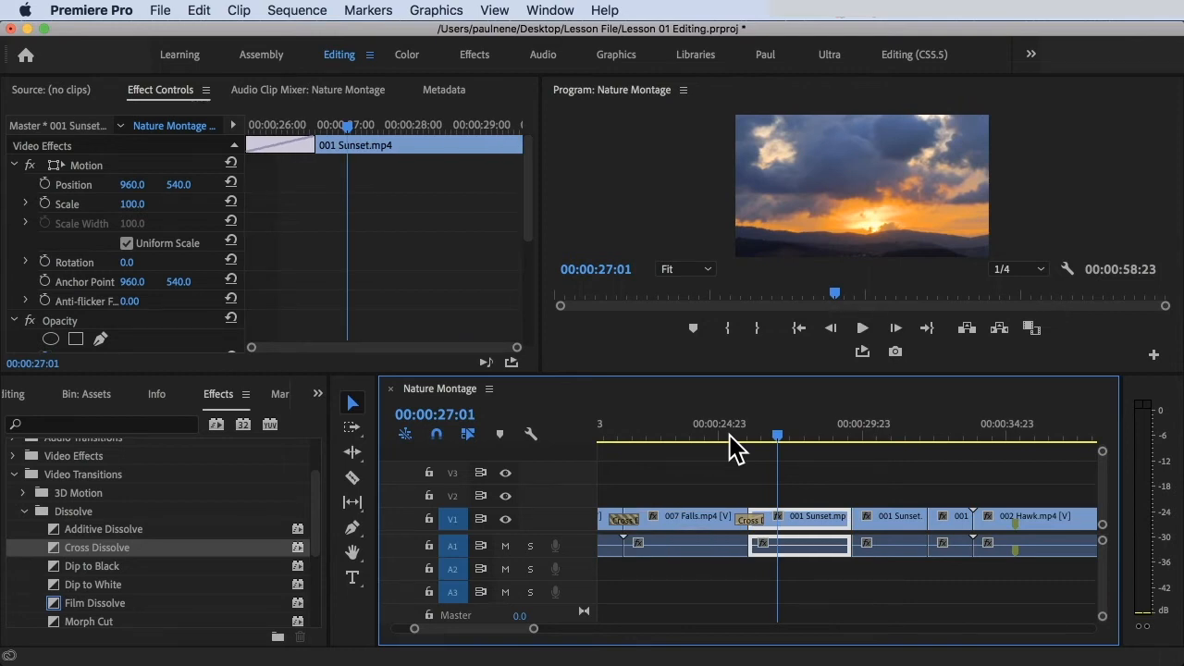
- Lengthen the Cross Dissolve between 007 Falls.mp4 and 001 Sunset.mp4 to 00:00:01:03 on the timeline
left_click(719, 424)
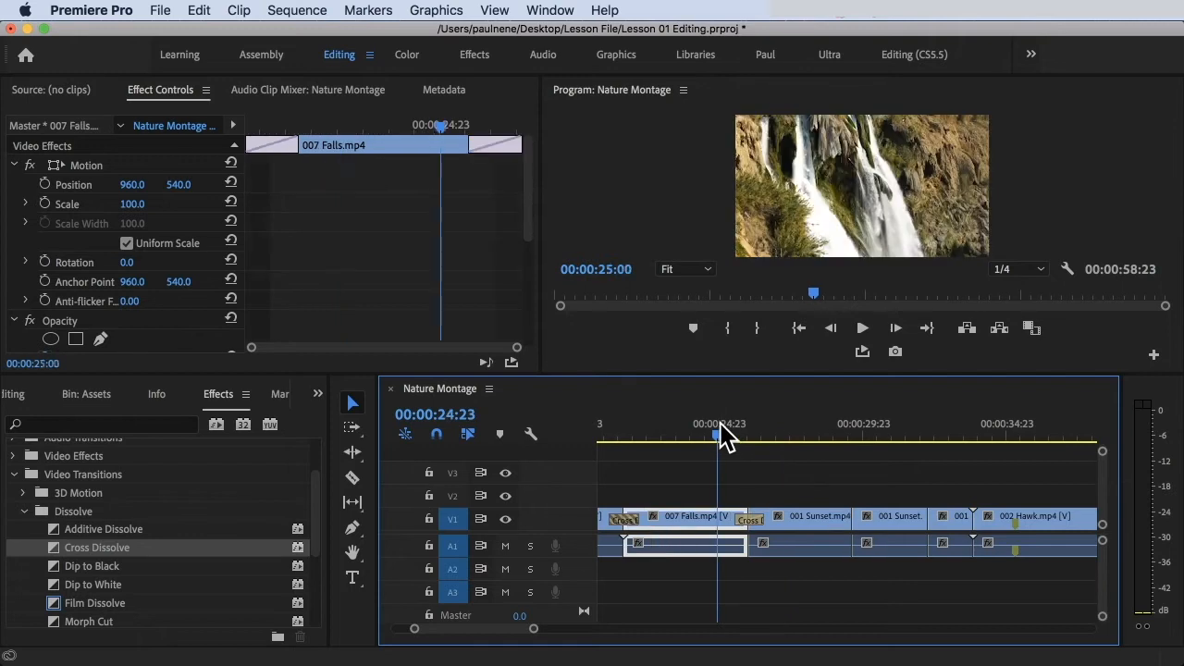
left_click(751, 519)
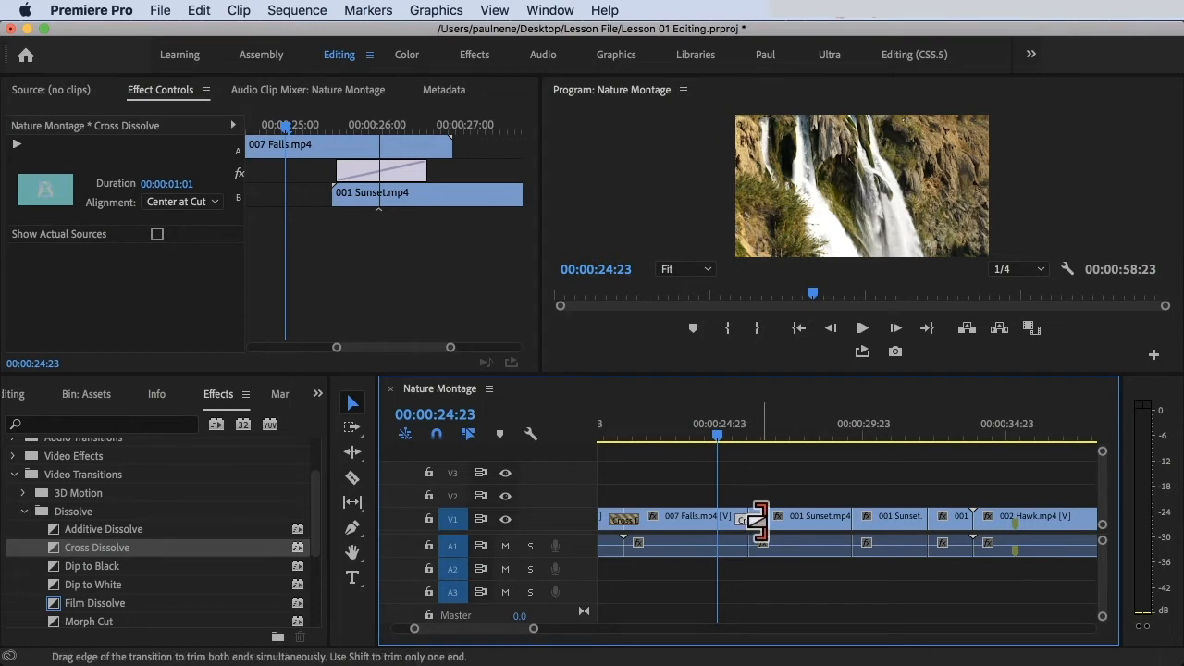
left_click_drag(757, 521, 789, 516)
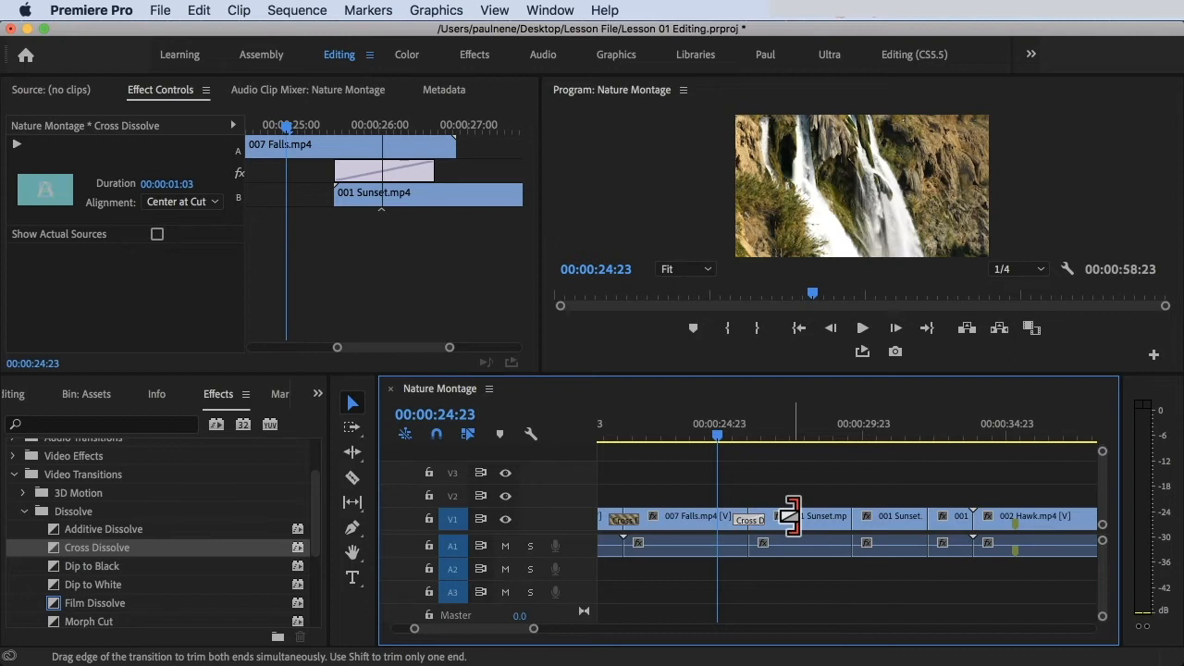
- Shorten the Cross Dissolve between 007 Falls.mp4 and 001 Sunset.mp4 to 00:00:00:17 on the timeline and play through it
scroll(747, 521, "up", 3)
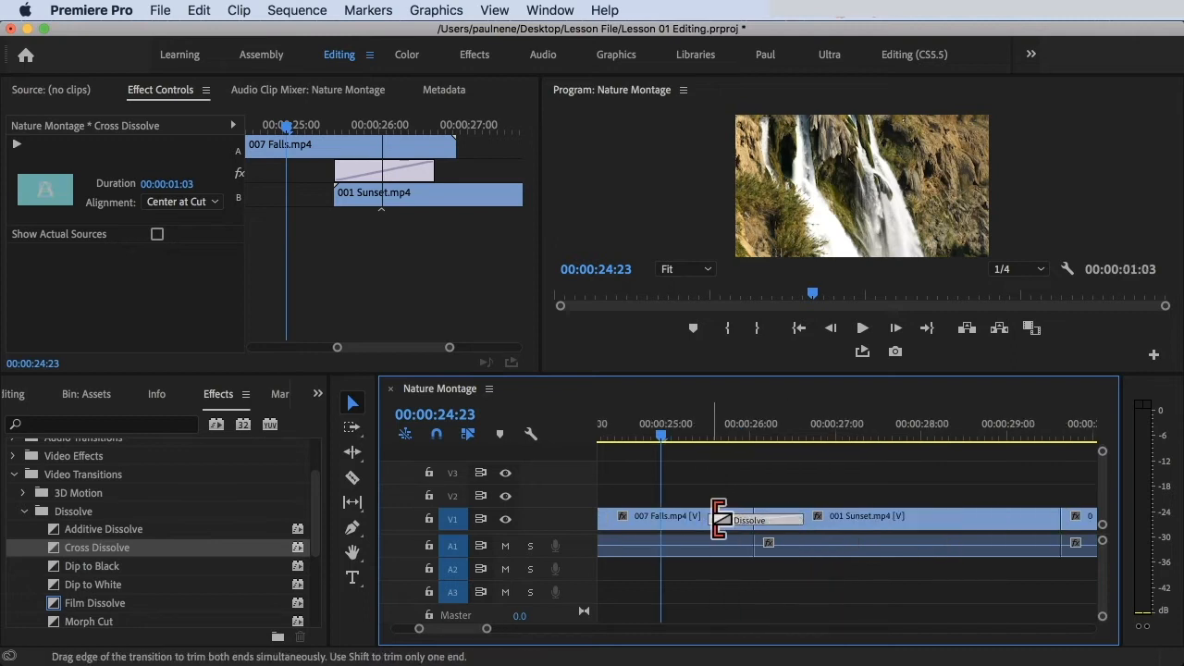
left_click_drag(718, 519, 740, 517)
key("space")
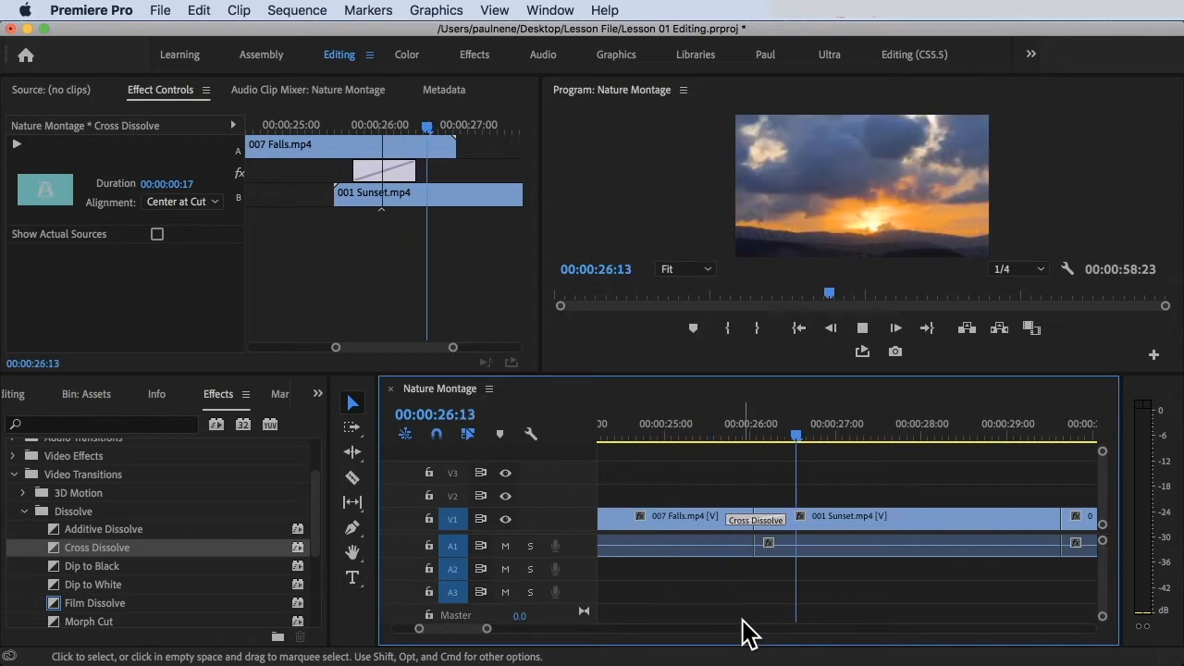
key("space")
- Lengthen the Cross Dissolve between 007 Falls.mp4 and 001 Sunset.mp4 to 00:00:01:03 on the timeline and replay it
left_click(763, 523)
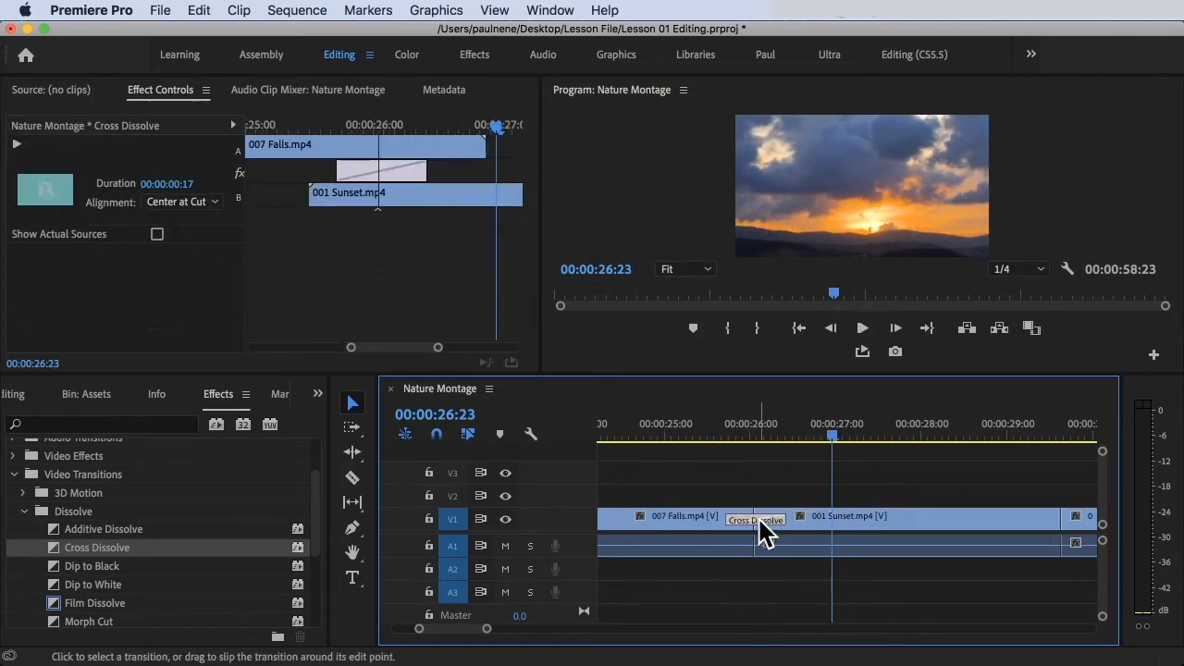
left_click_drag(743, 518, 704, 519)
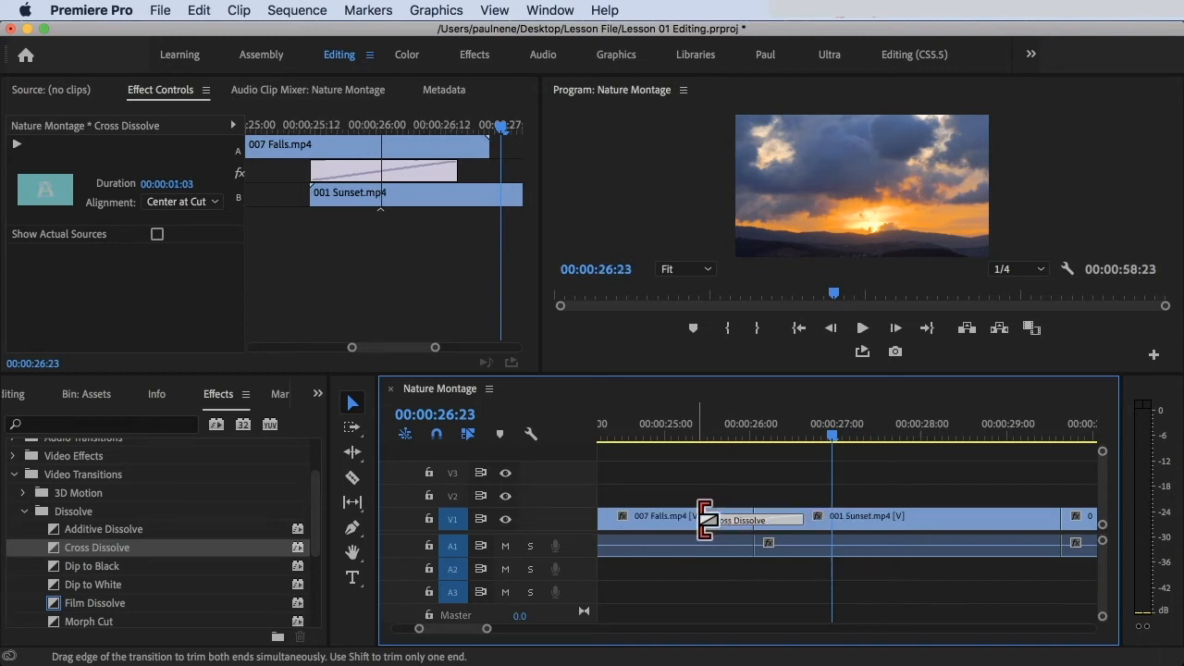
left_click(693, 422)
key("space")
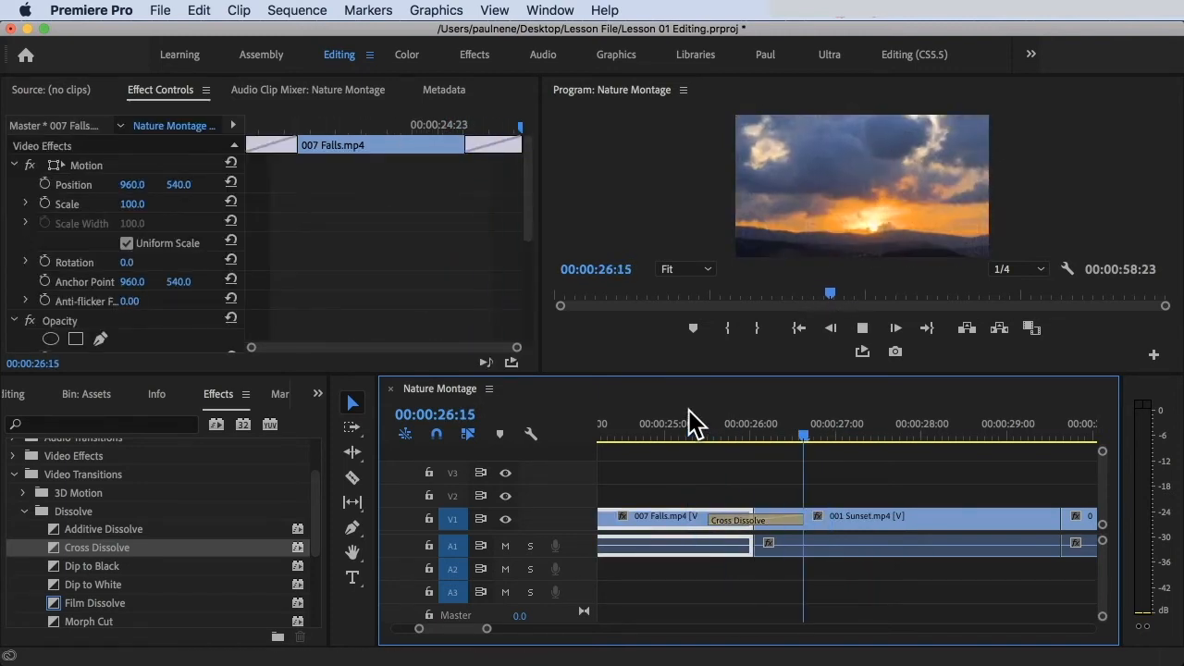
key("space")
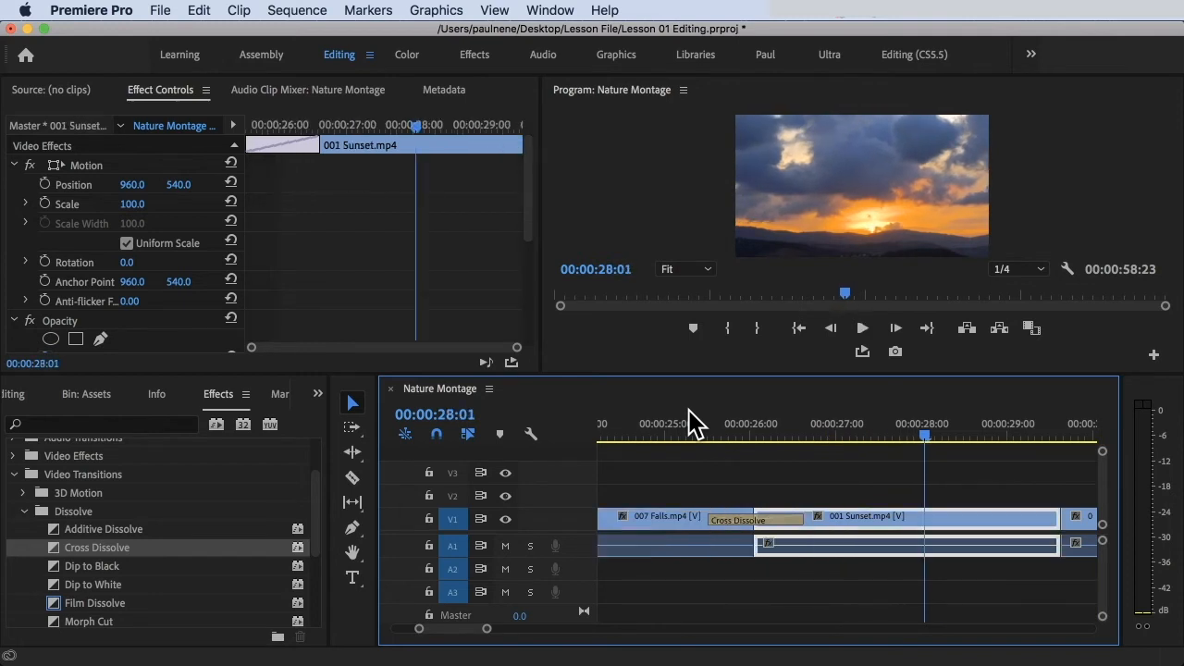
left_click(703, 424)
left_click(790, 463)
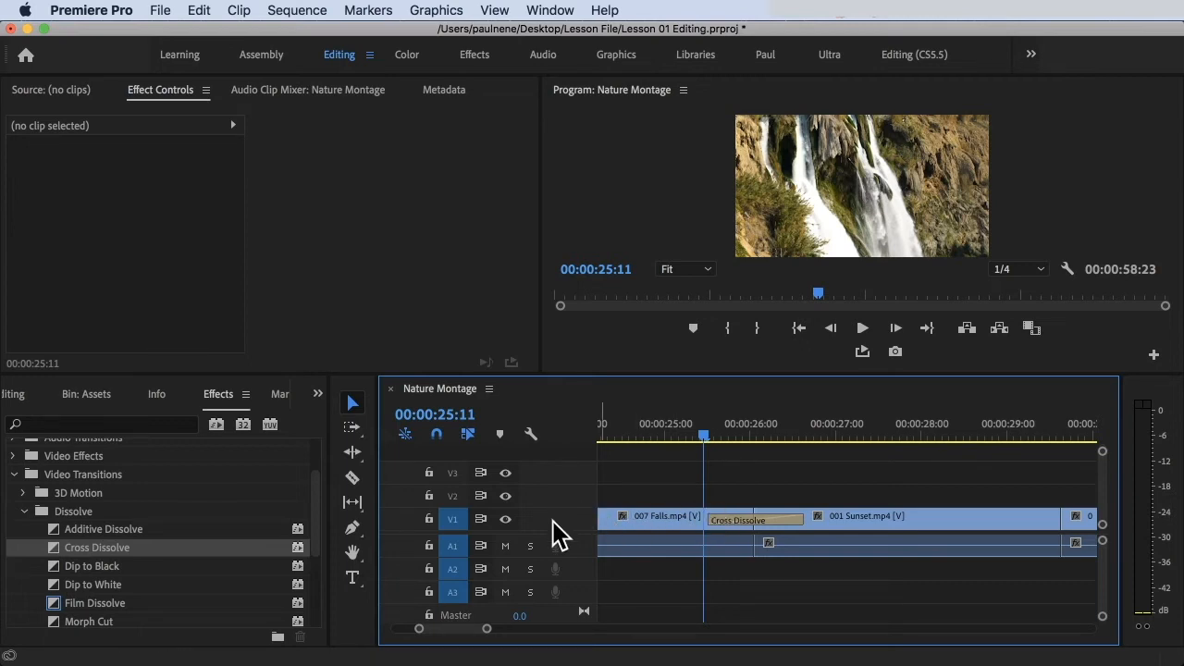
- Expand video track V1 and audio track A1 in the timeline to show clip thumbnails and a taller transition
double_click(553, 519)
double_click(564, 508)
double_click(567, 532)
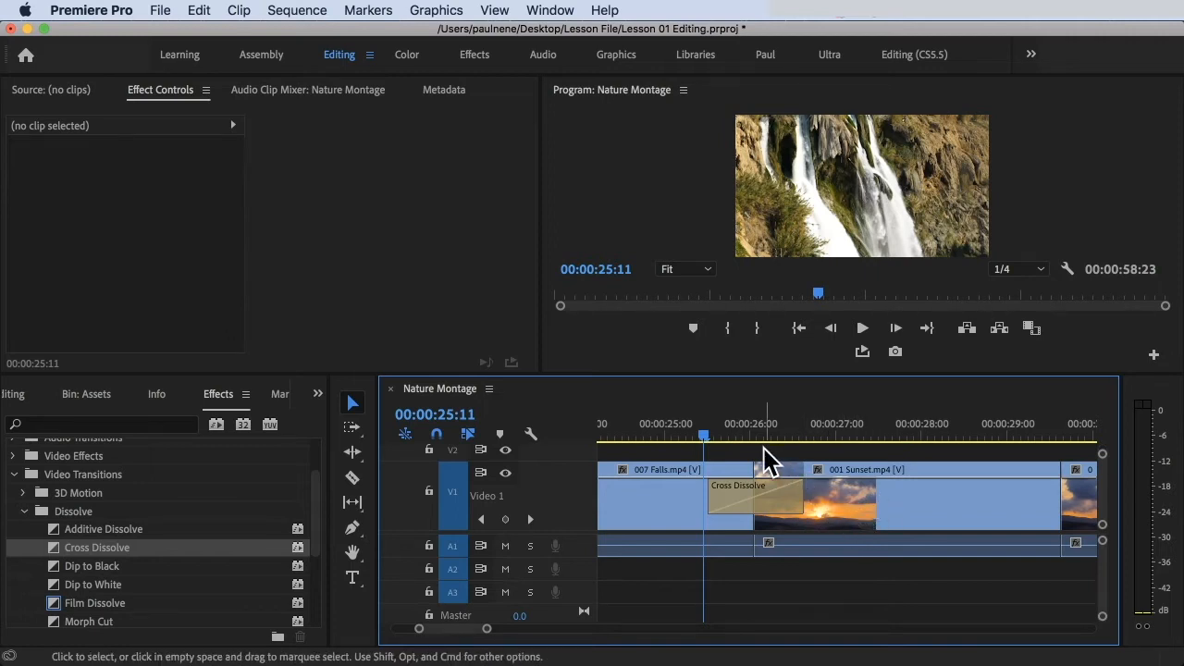
double_click(555, 492)
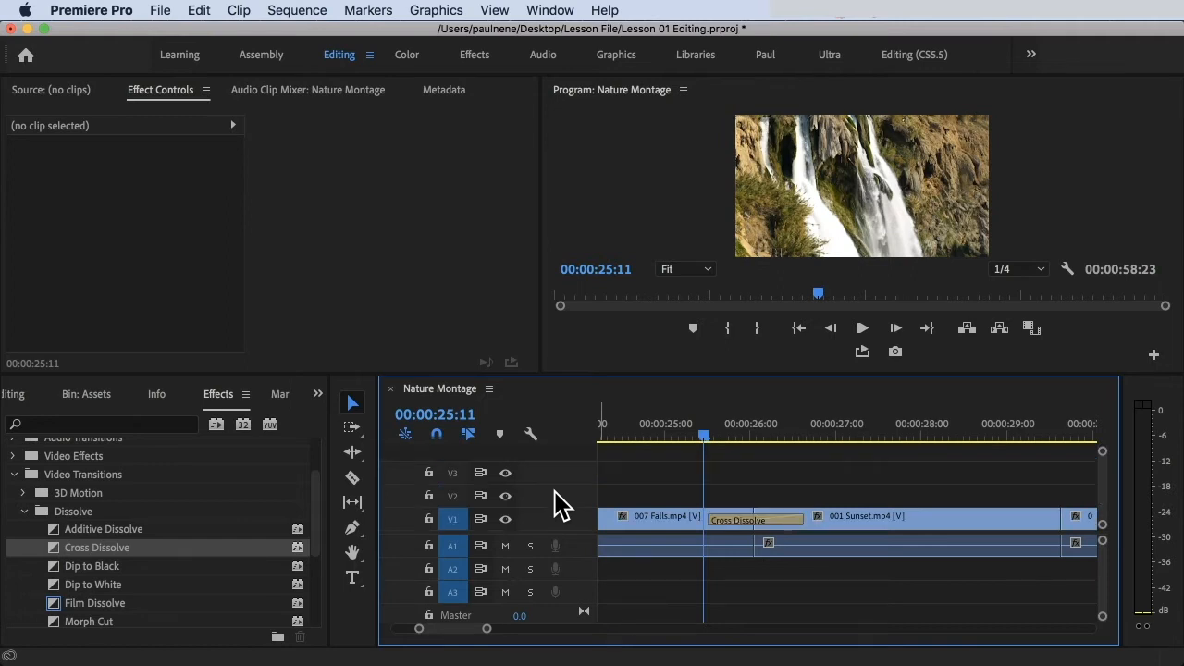
double_click(560, 523)
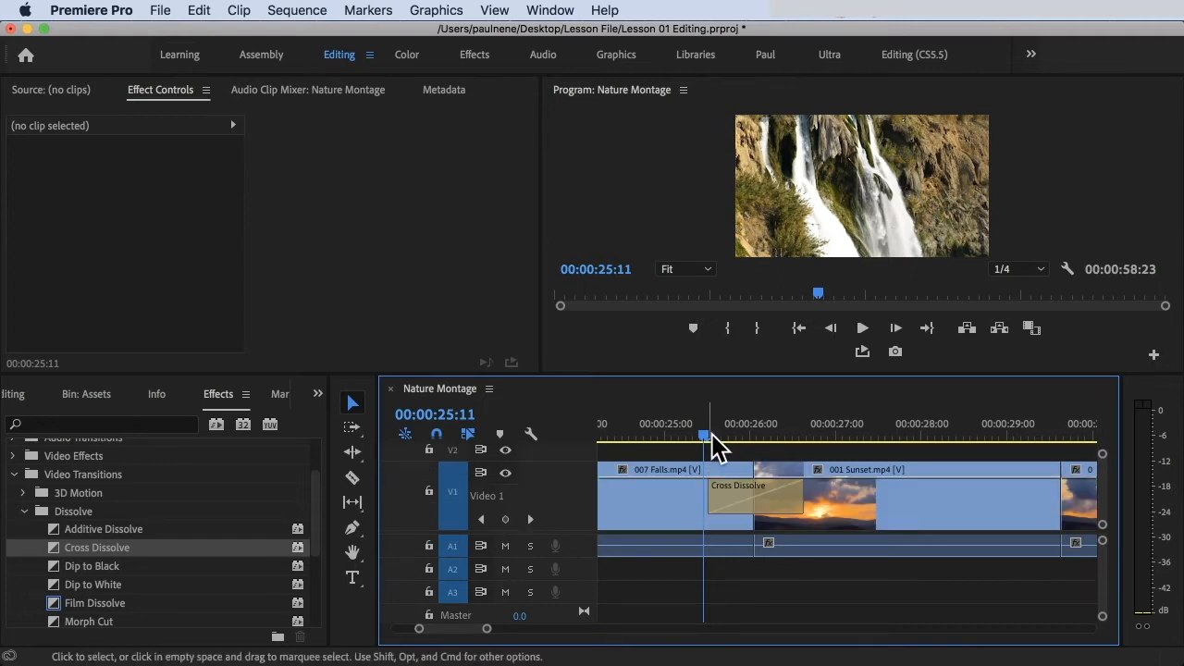
left_click_drag(718, 437, 684, 449)
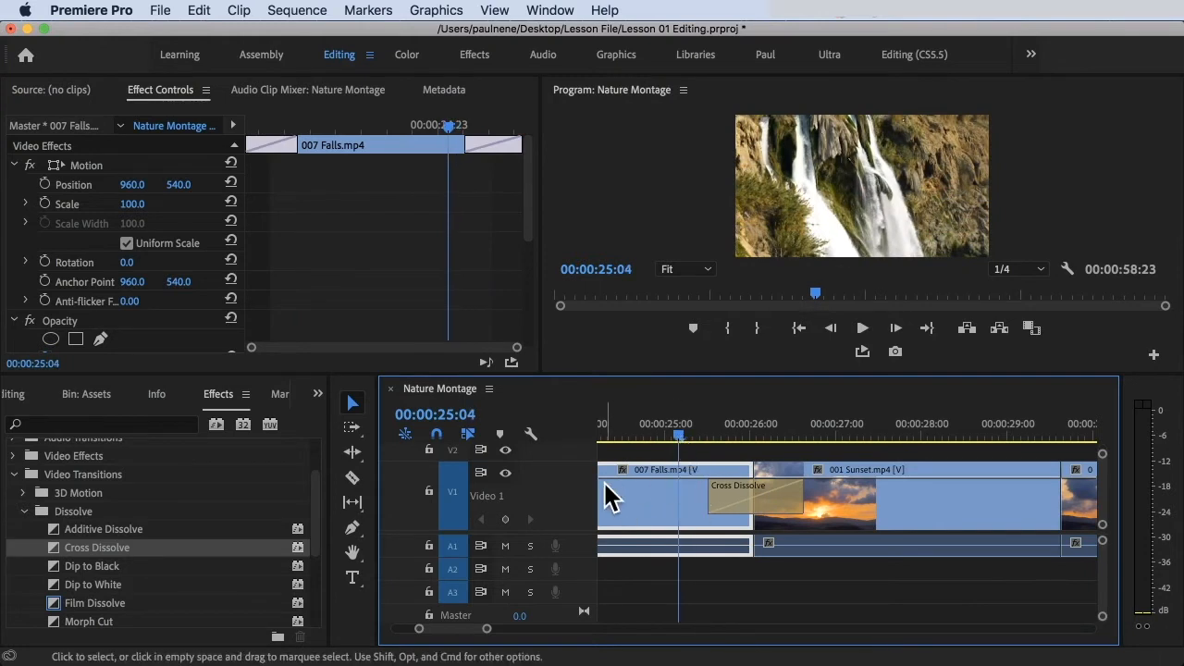
double_click(578, 546)
- Select the falls-to-sunset Cross Dissolve and extend its start in Effect Controls for a duration of 00:00:02:00
left_click(758, 499)
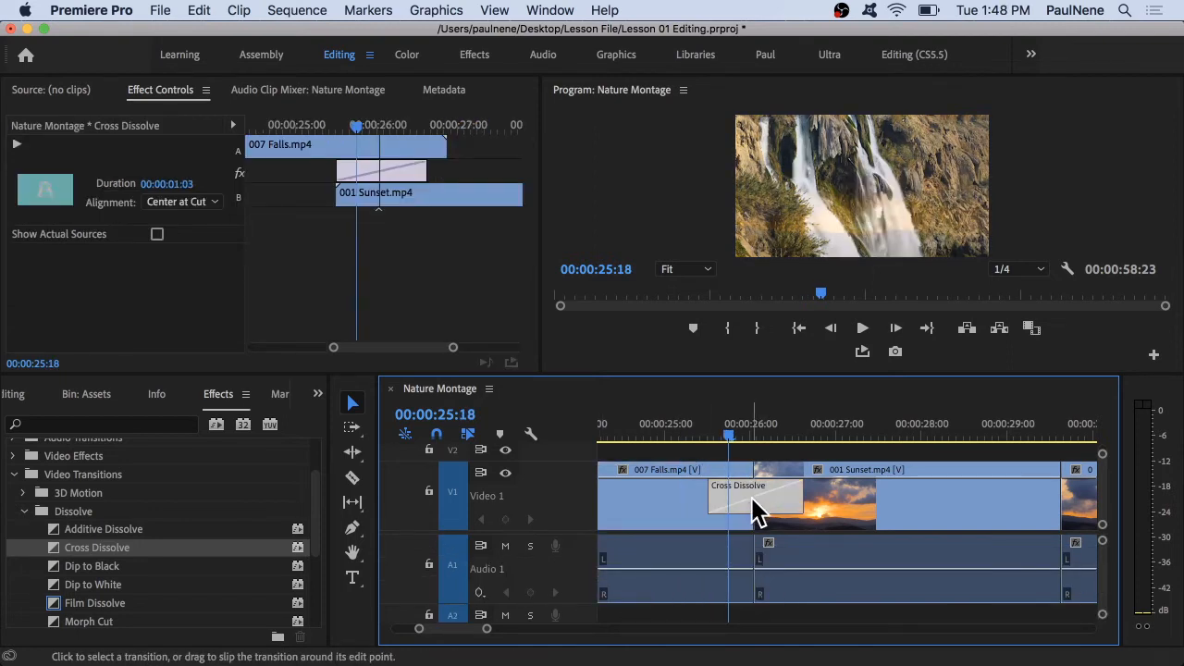
left_click(662, 434)
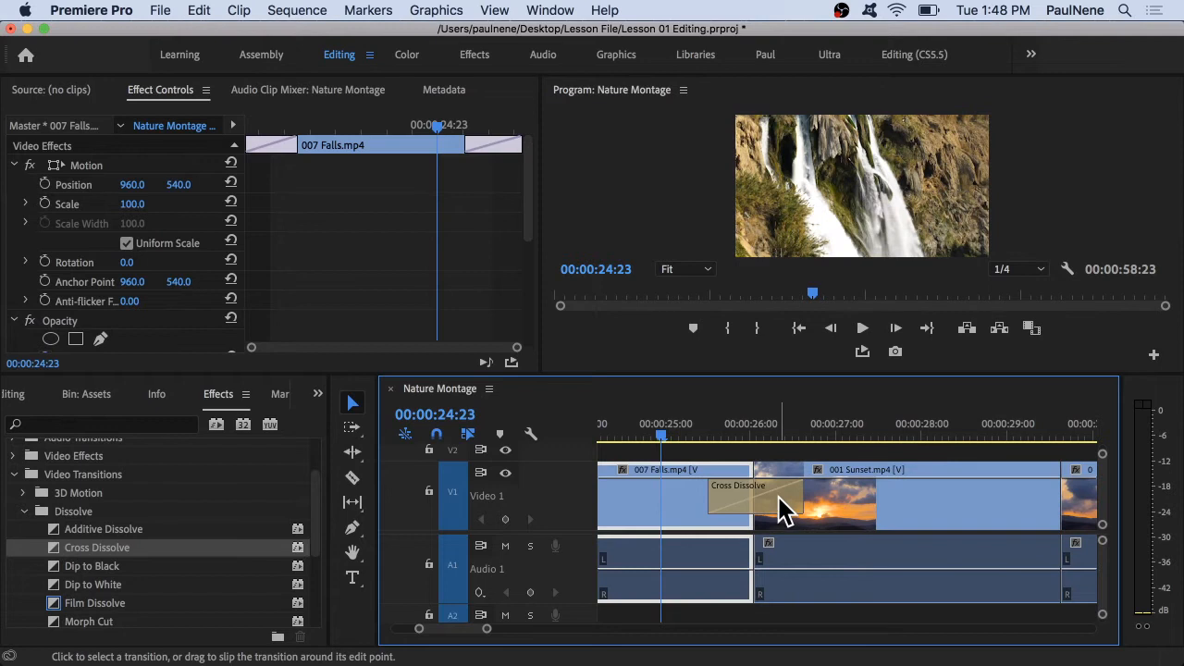
left_click(782, 508)
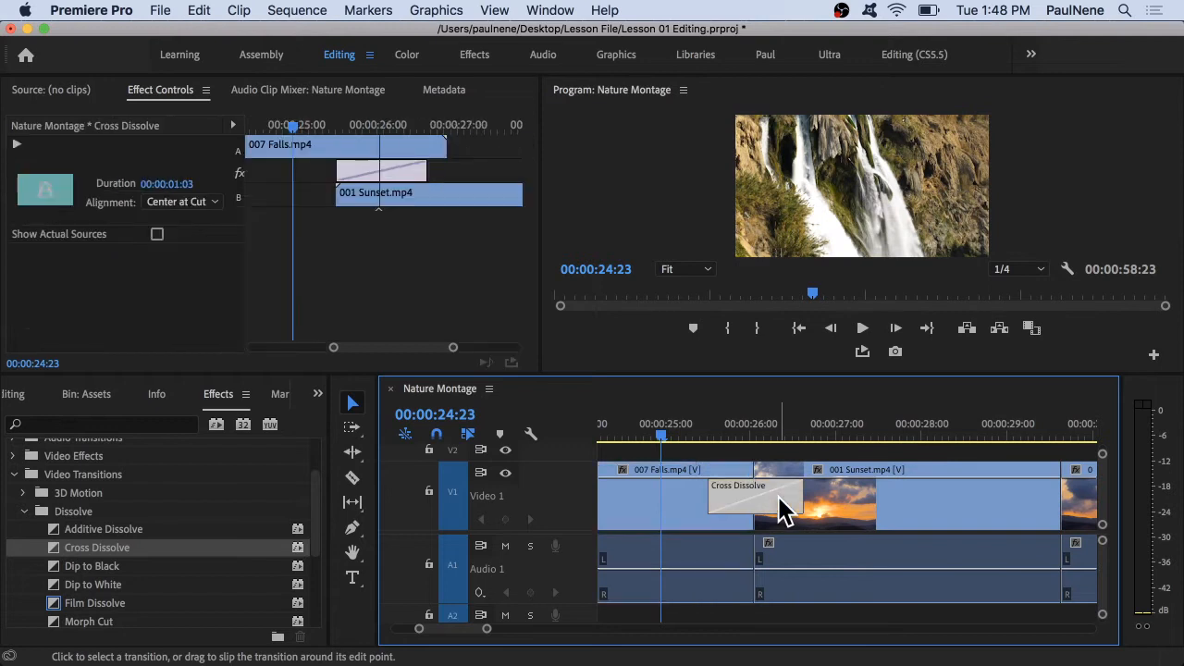
left_click(727, 435)
left_click(691, 425)
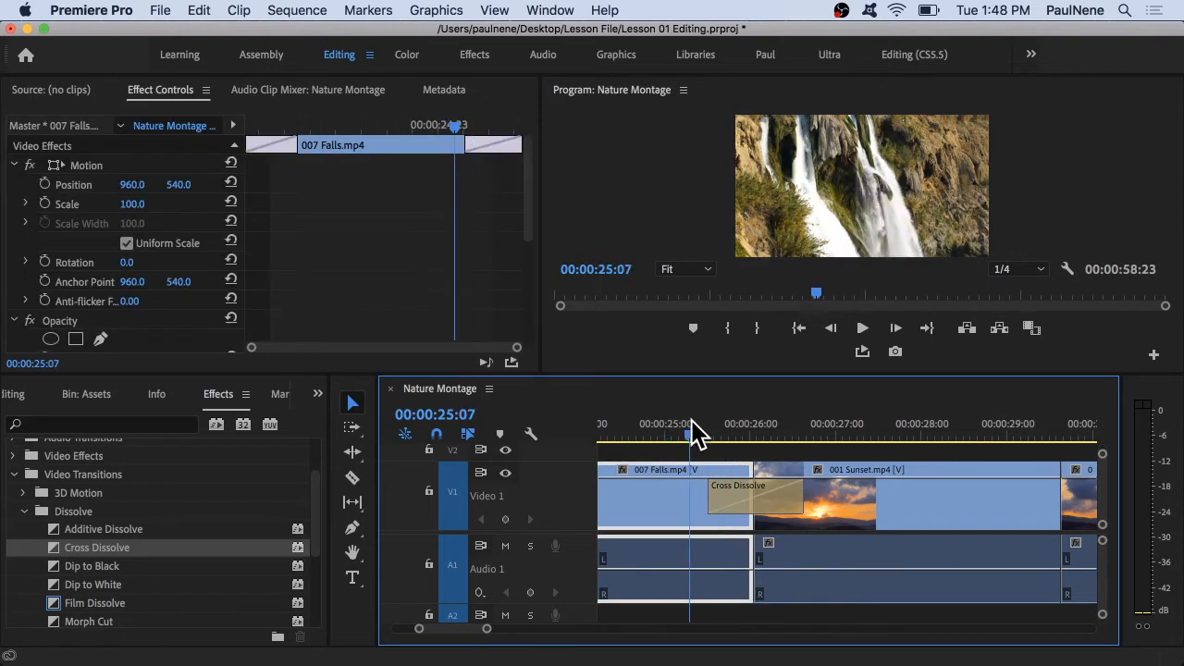
left_click_drag(691, 427, 727, 433)
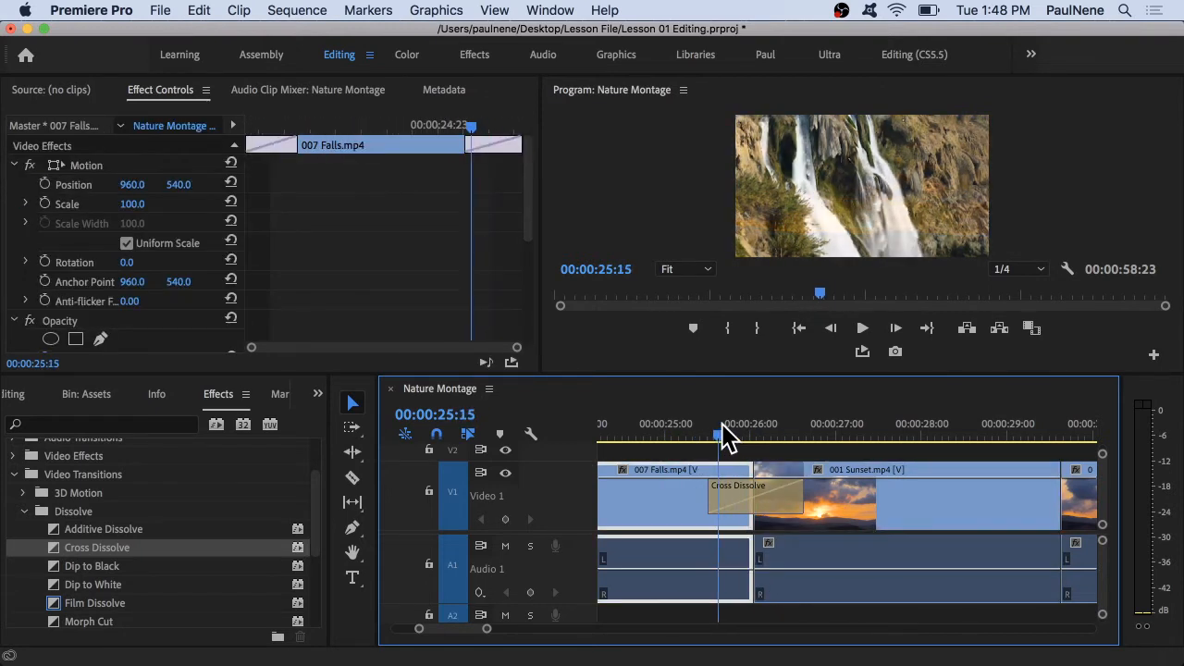
left_click(745, 500)
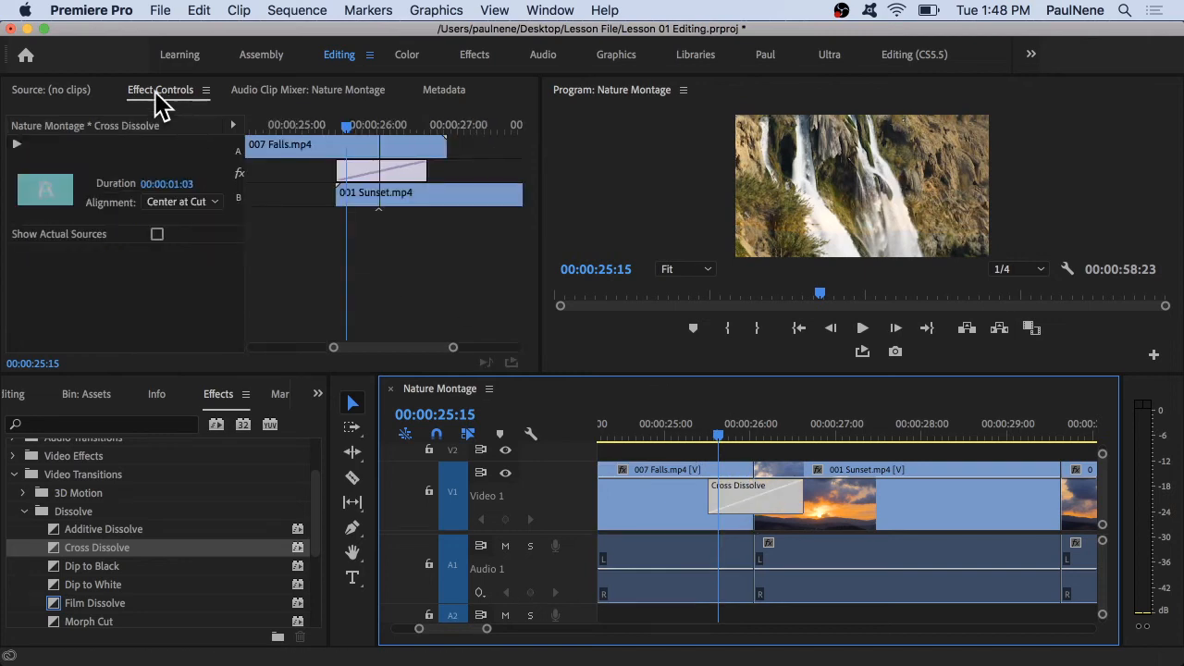
left_click(381, 178)
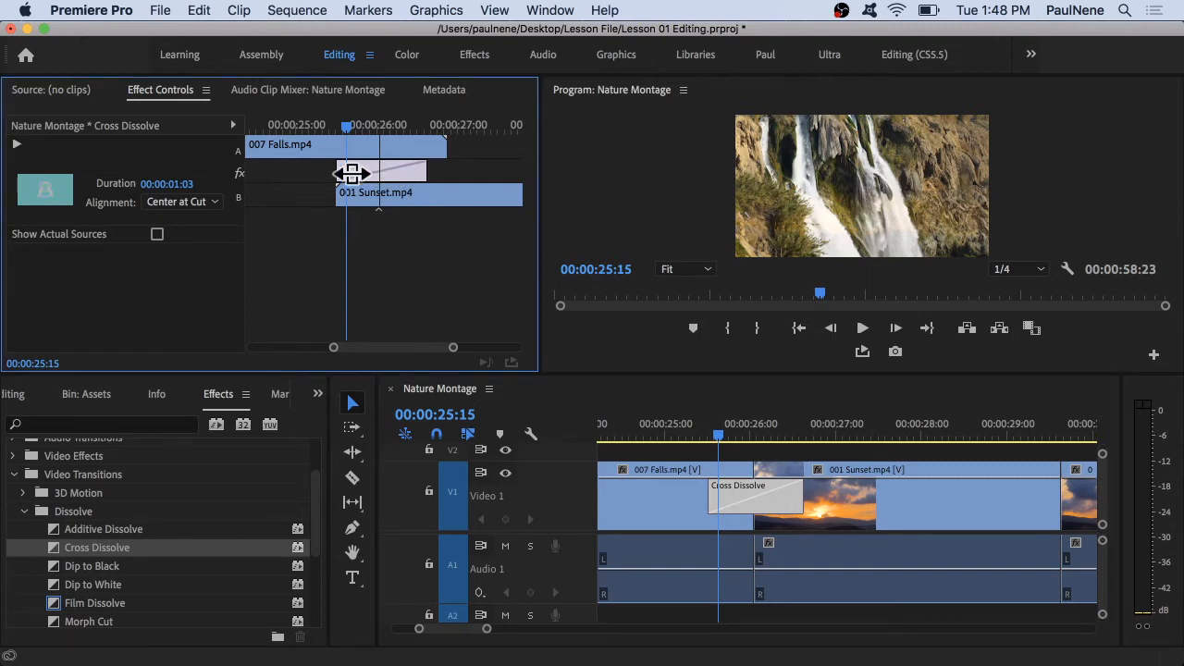
left_click_drag(342, 166, 270, 171)
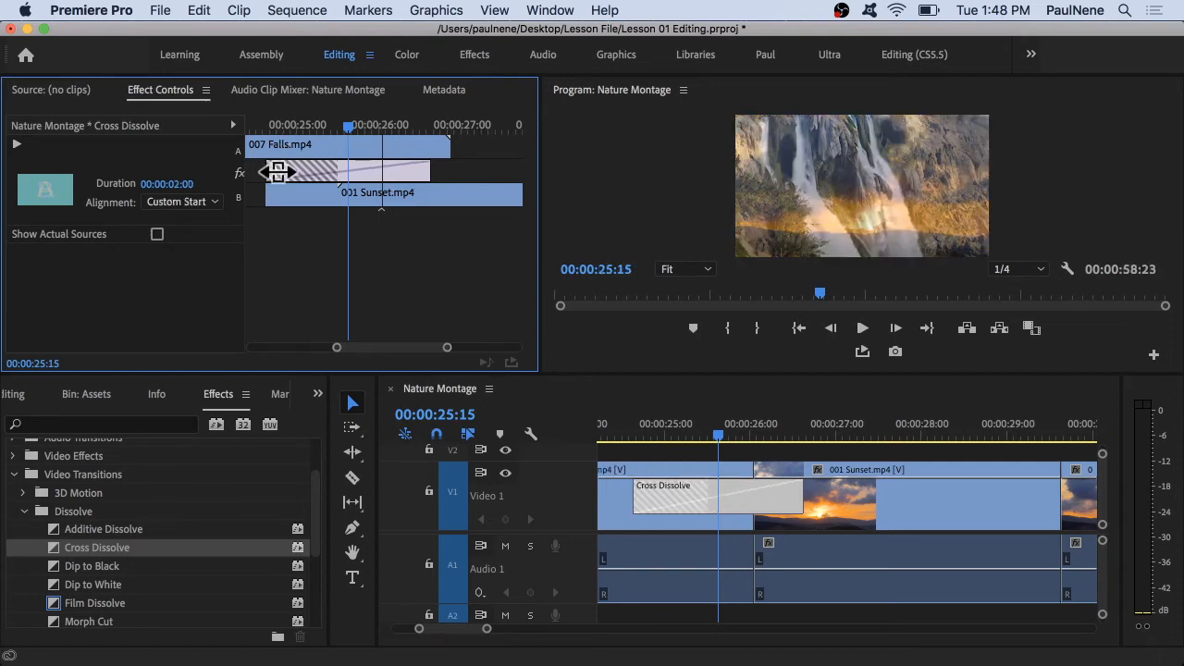
- Play through the lengthened falls-to-sunset dissolve twice, starting just before it begins
left_click(629, 427)
key("space")
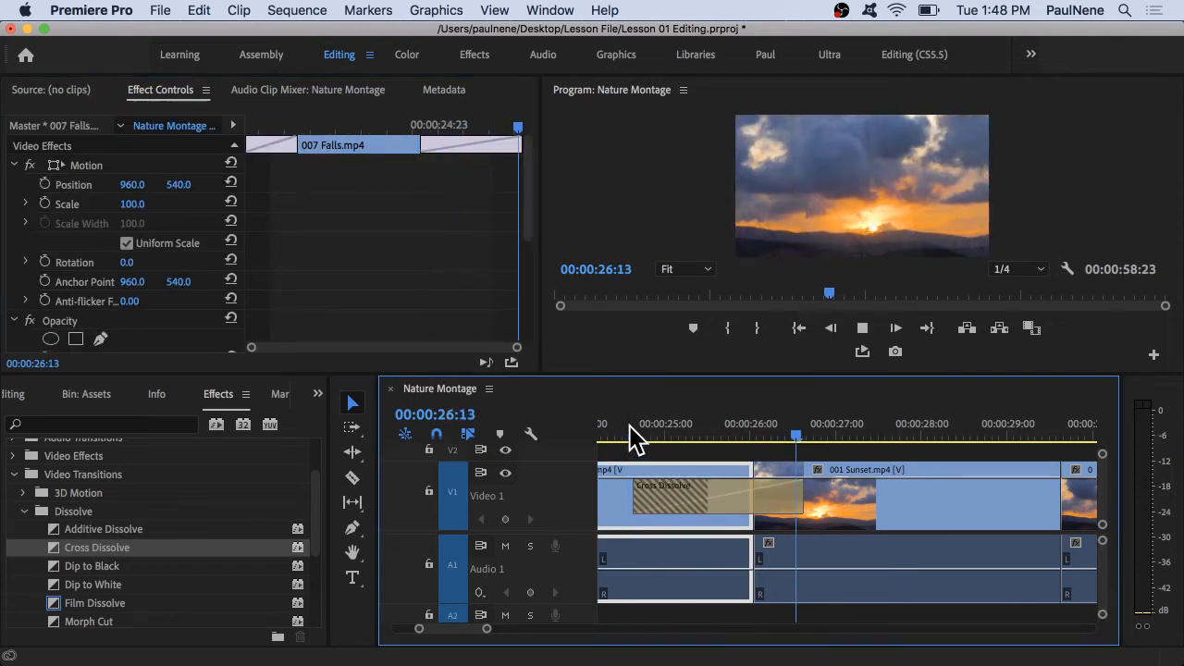
key("space")
left_click(629, 428)
key("space")
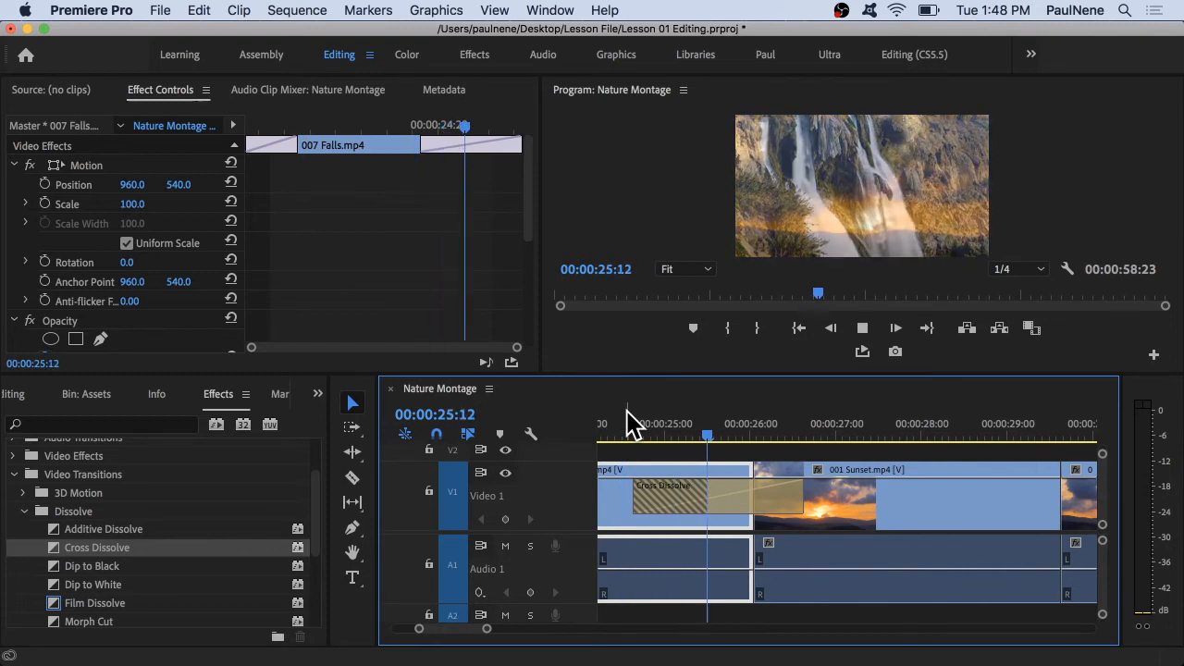
key("space")
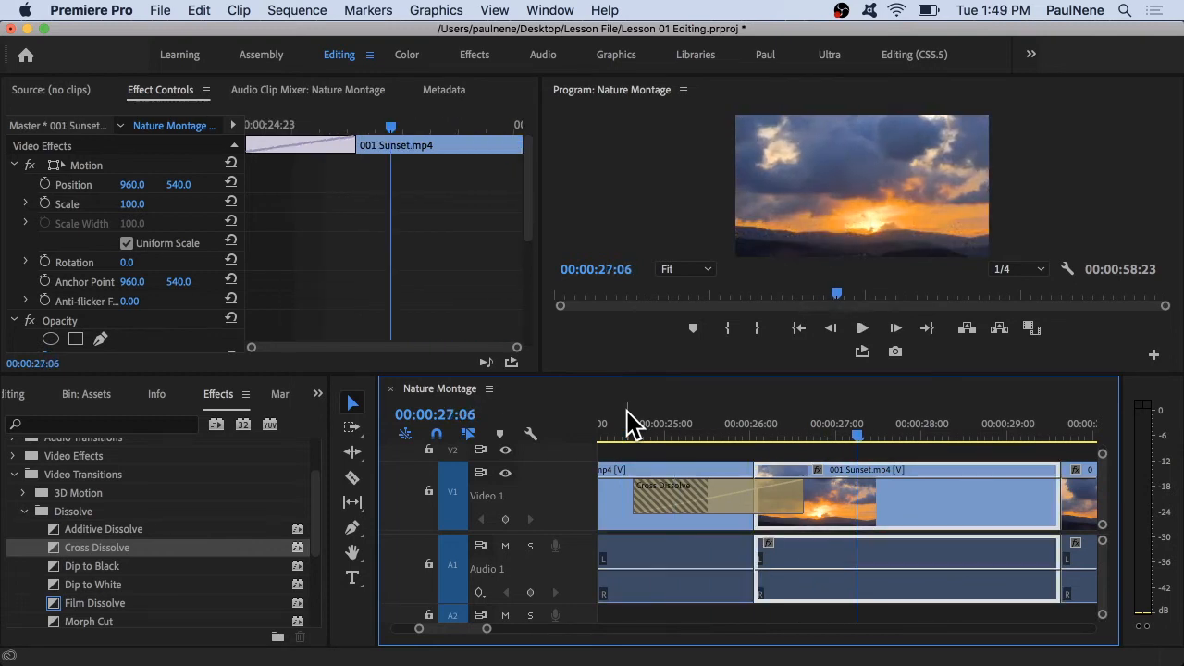
- Extend the end of the Cross Dissolve in Effect Controls for a duration of 00:00:02:23 and play through it
left_click(743, 516)
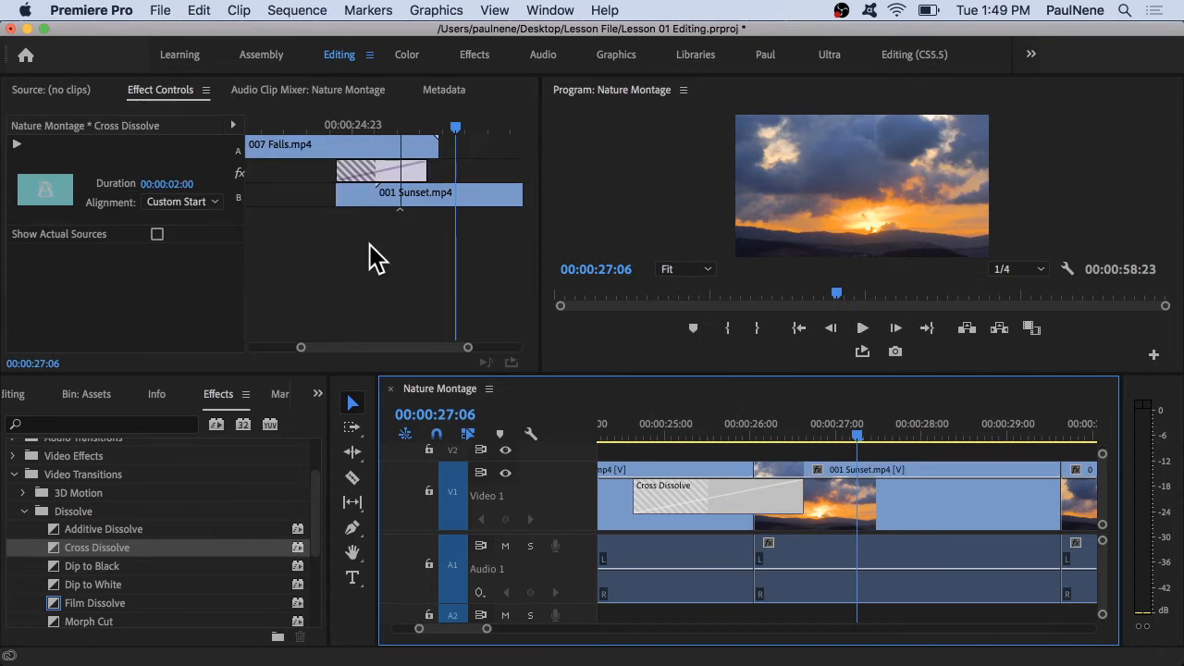
left_click_drag(425, 169, 472, 169)
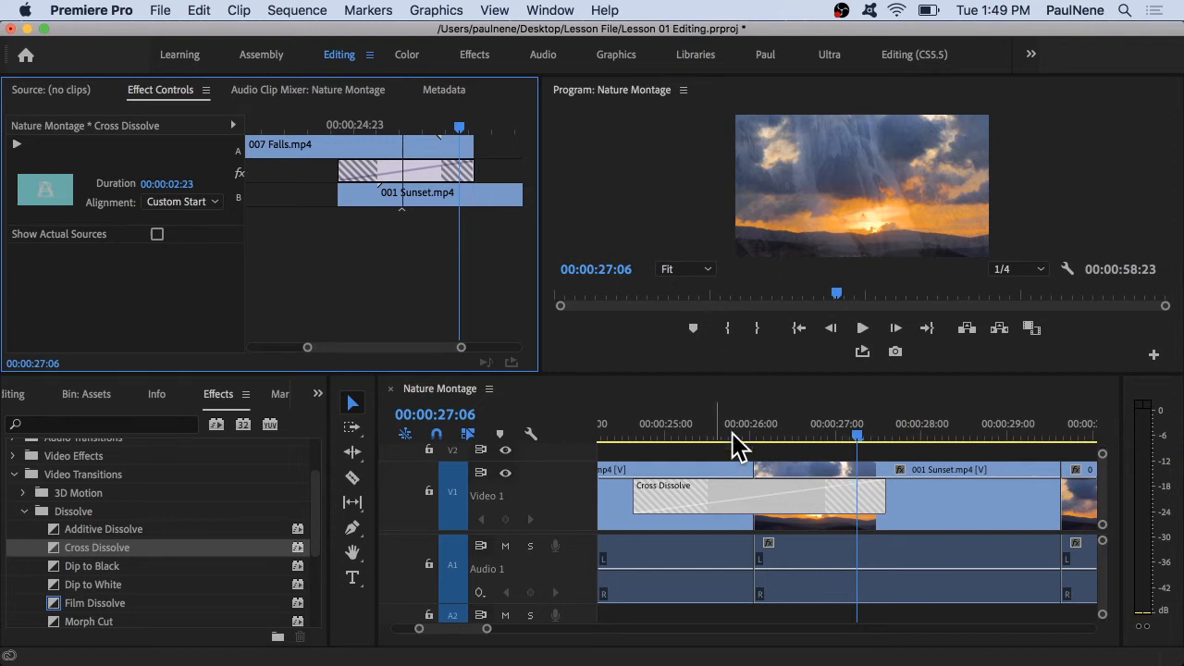
left_click(809, 425)
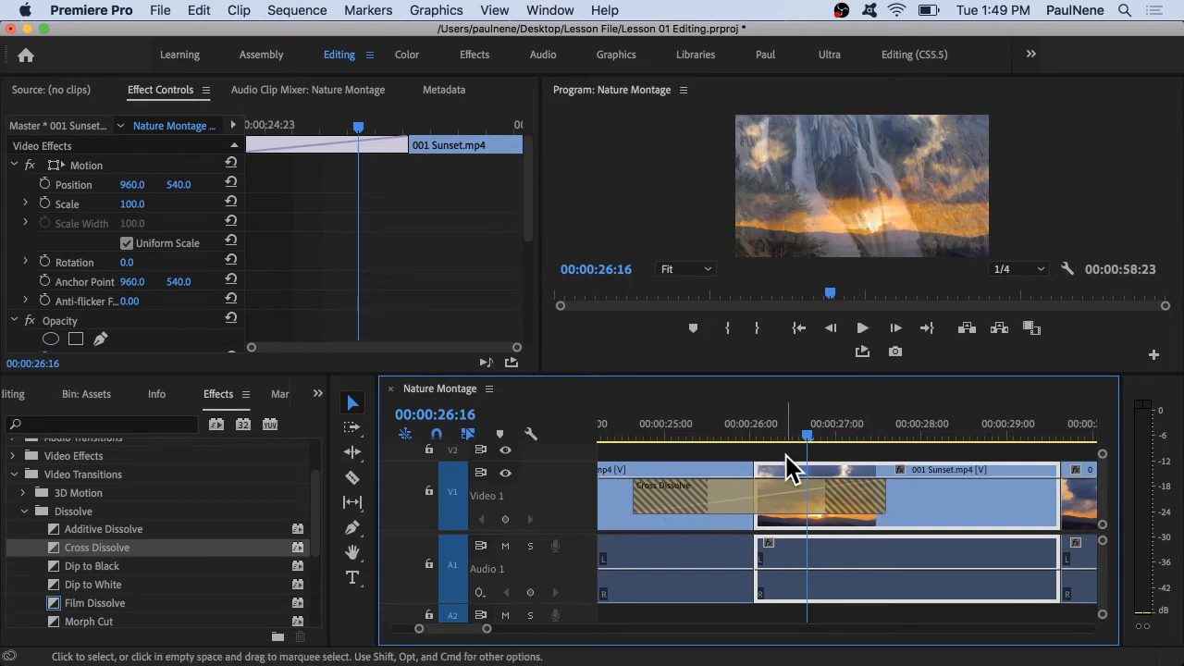
left_click(726, 426)
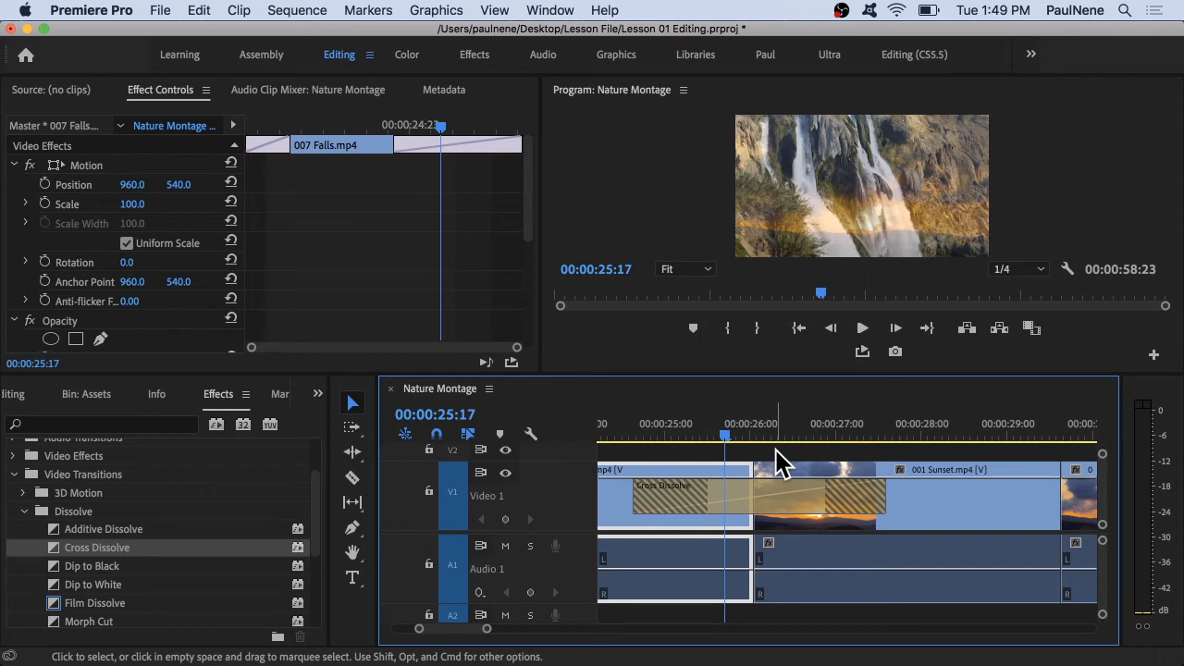
left_click(626, 425)
key("space")
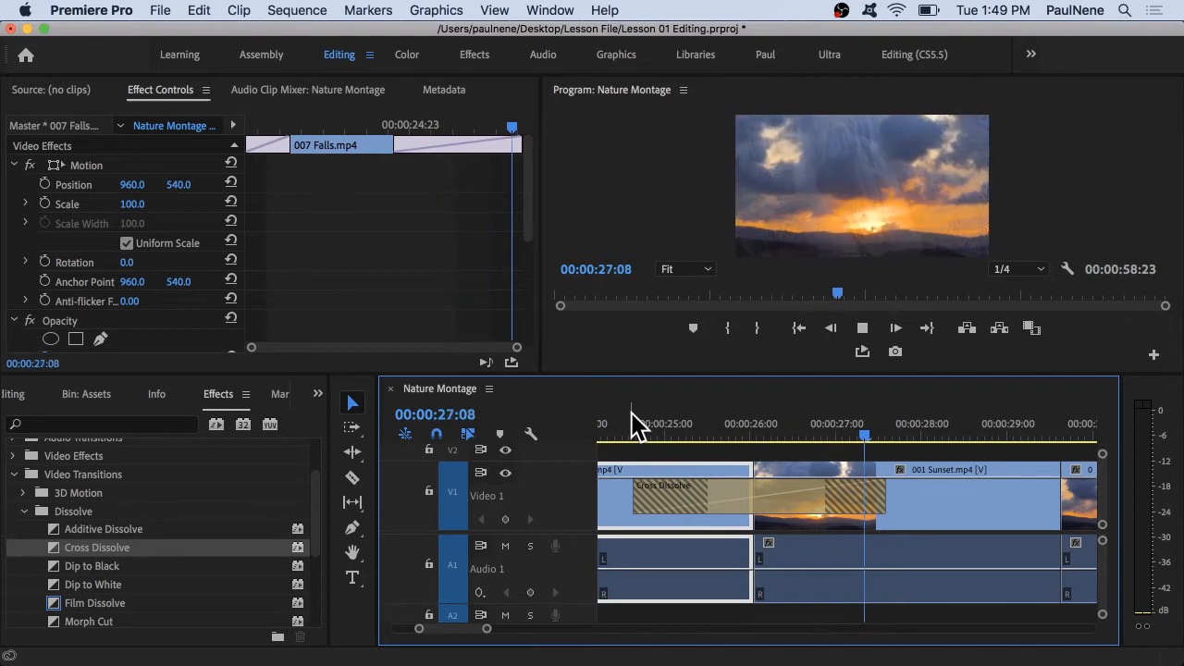
key("space")
- Set the Cross Dissolve's duration to 00:00:02:17 in Effect Controls and shift the transition toward 001 Sunset.mp4
double_click(768, 507)
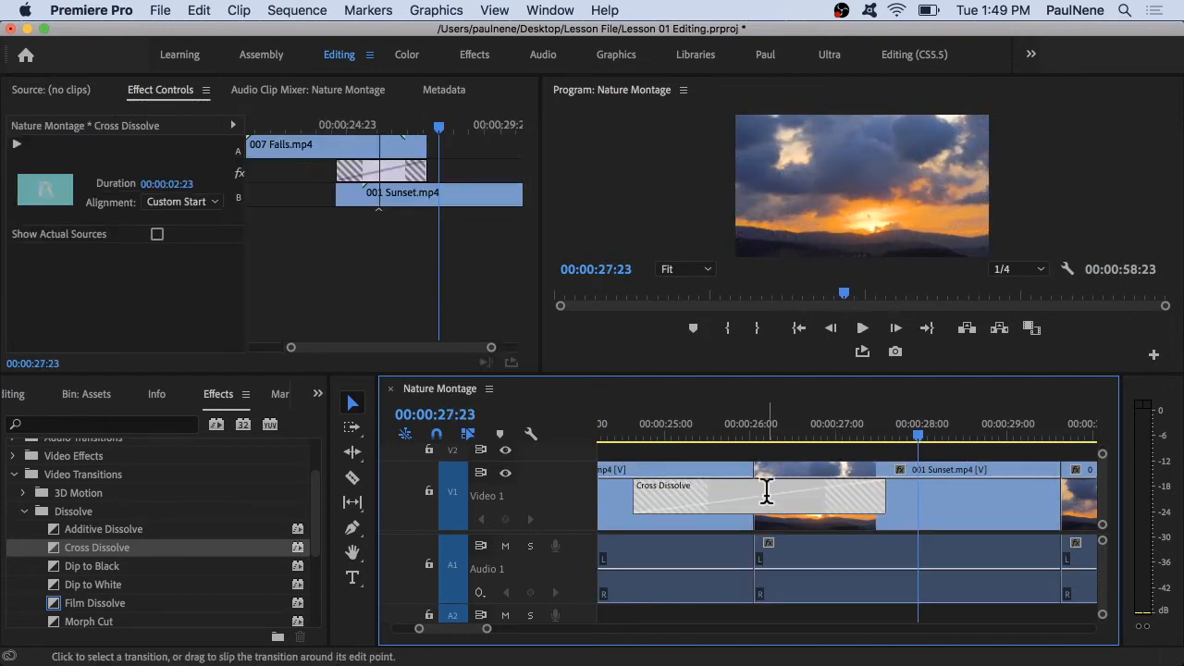
left_click(658, 368)
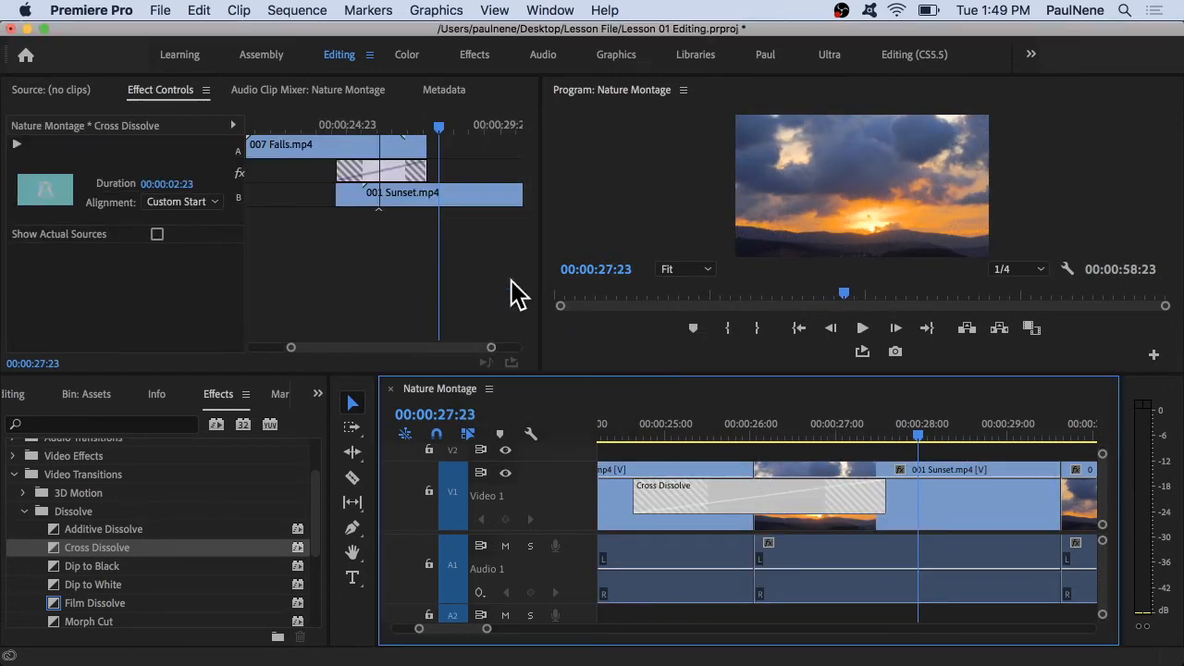
left_click(397, 174)
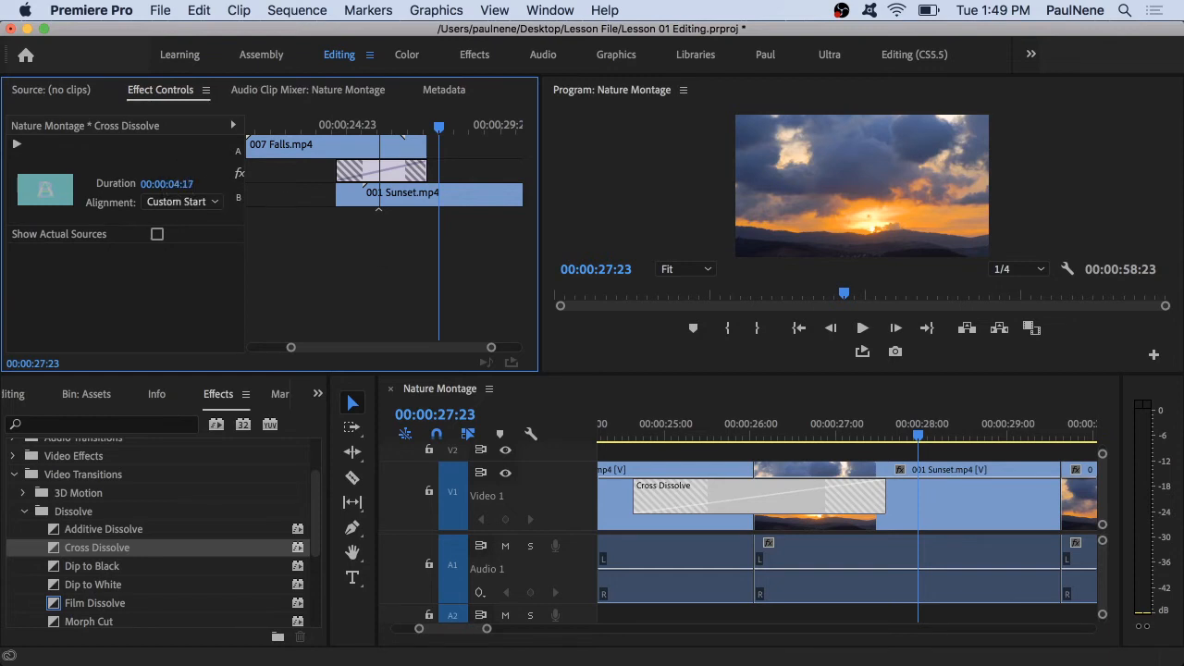
mouse_move(174, 185)
left_mouse_down()
mouse_move(143, 185)
mouse_move(213, 185)
mouse_move(172, 190)
left_mouse_up()
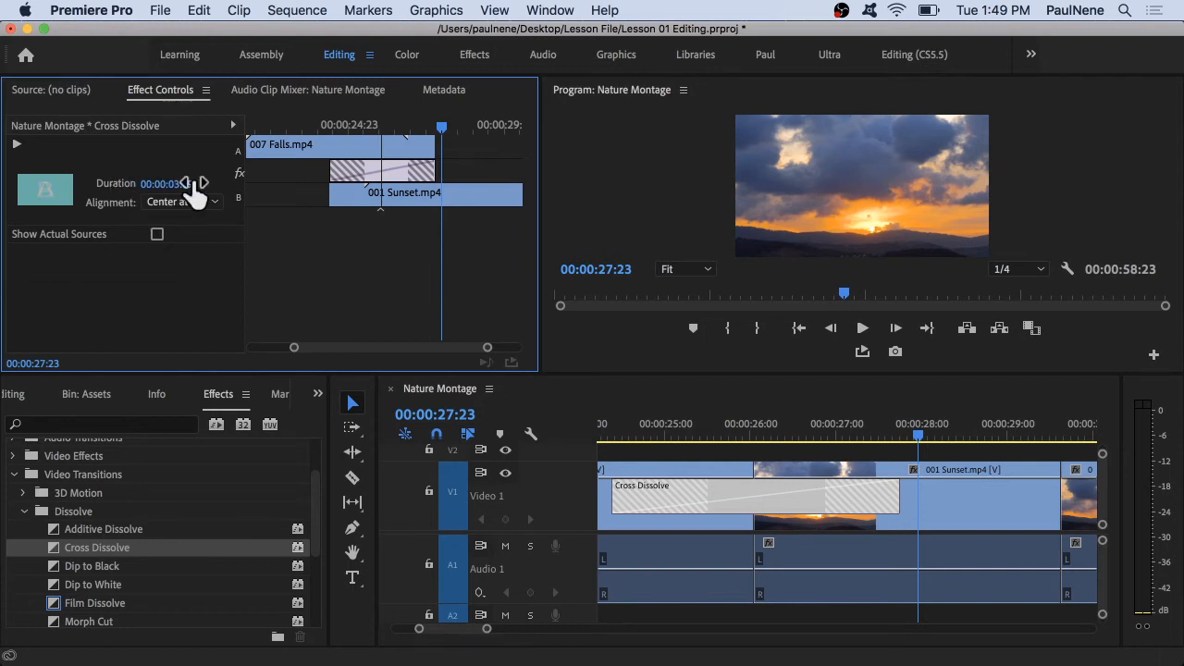
left_click_drag(171, 183, 206, 180)
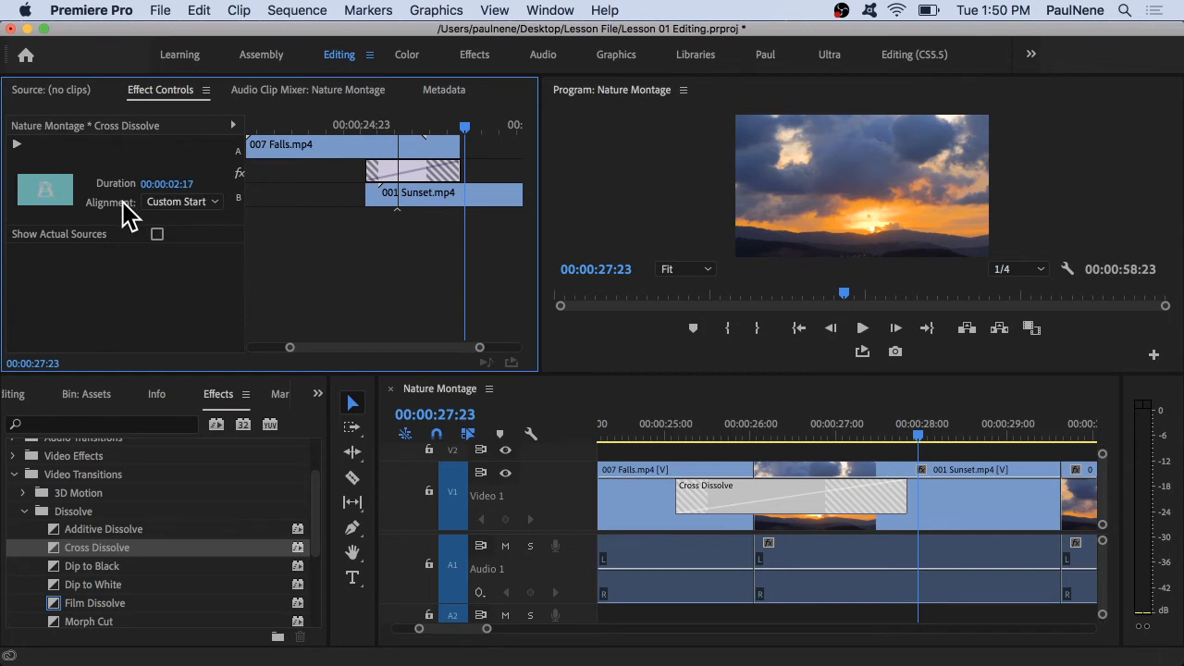
- Align the falls-to-sunset Cross Dissolve to Center at Cut in Effect Controls, followed by Start at Cut
left_click(199, 203)
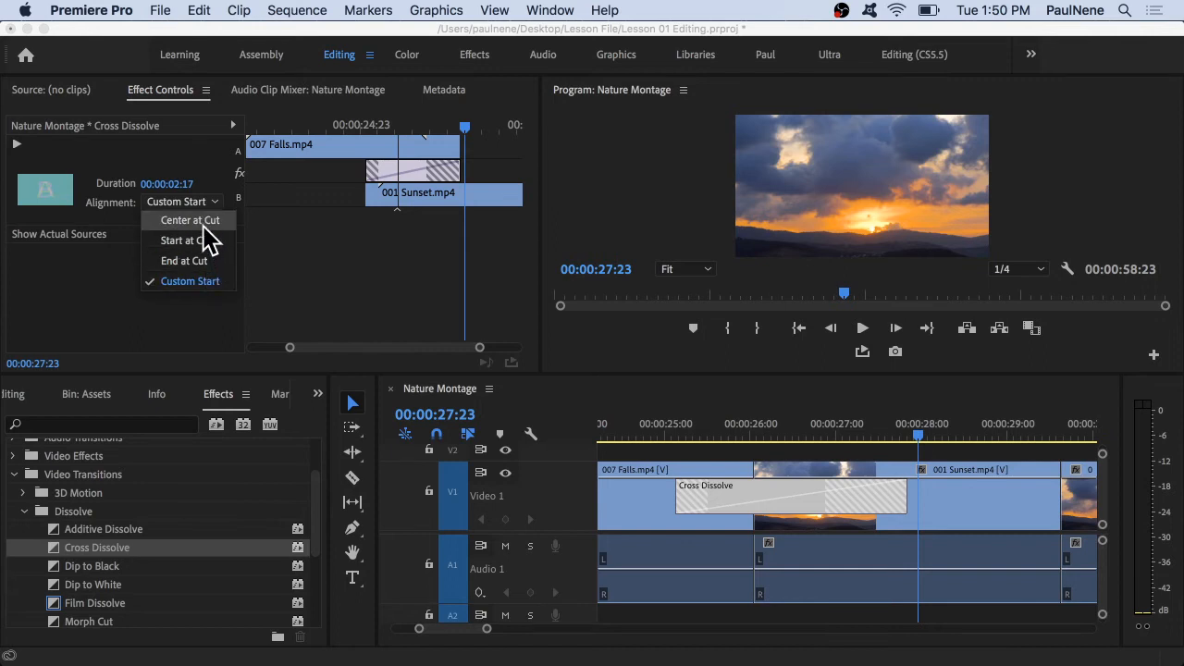
left_click(204, 228)
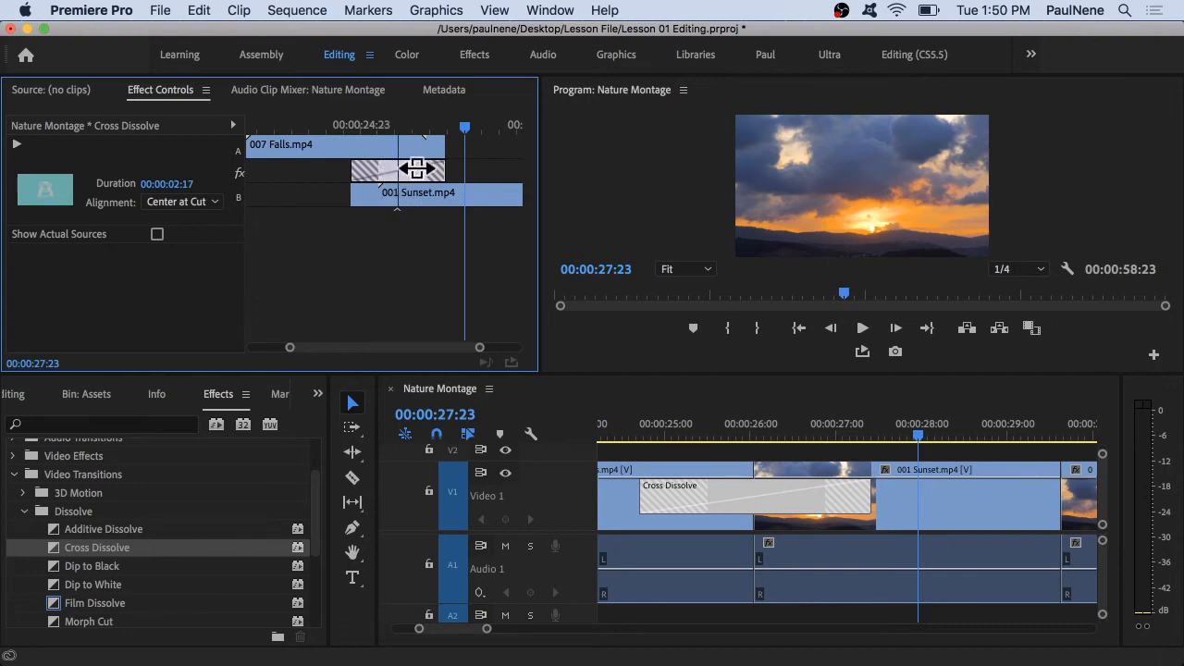
left_click(183, 203)
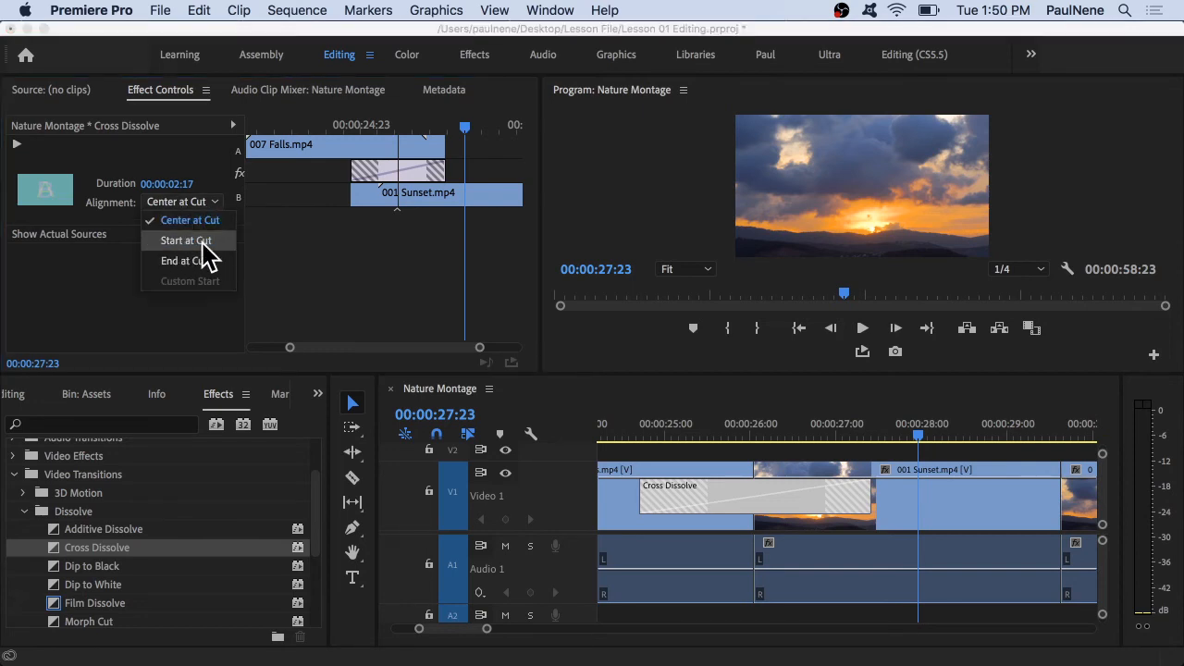
left_click(201, 242)
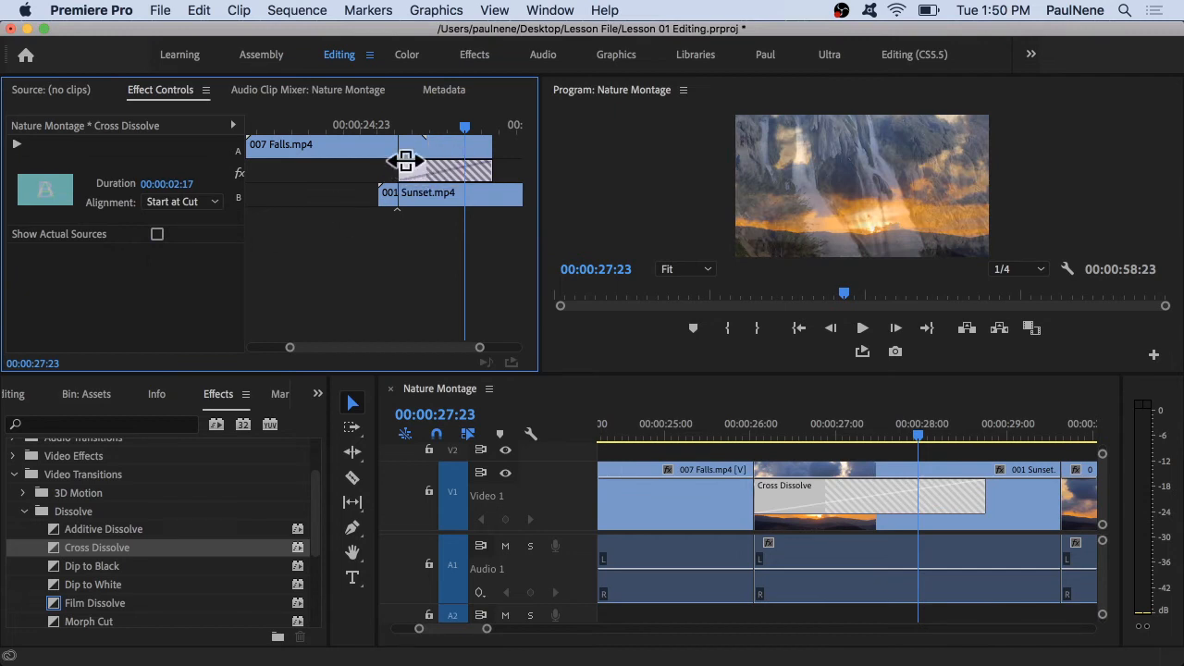
- Switch the Cross Dissolve's alignment to End at Cut, followed by Center at Cut
left_click(216, 202)
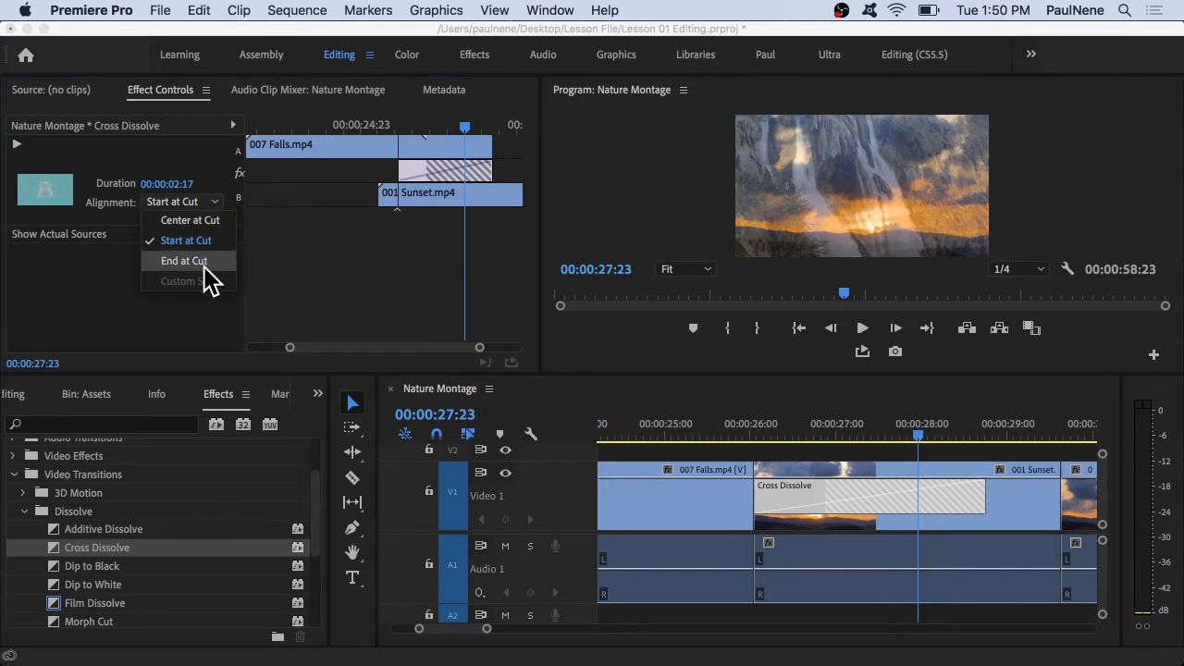
left_click(206, 267)
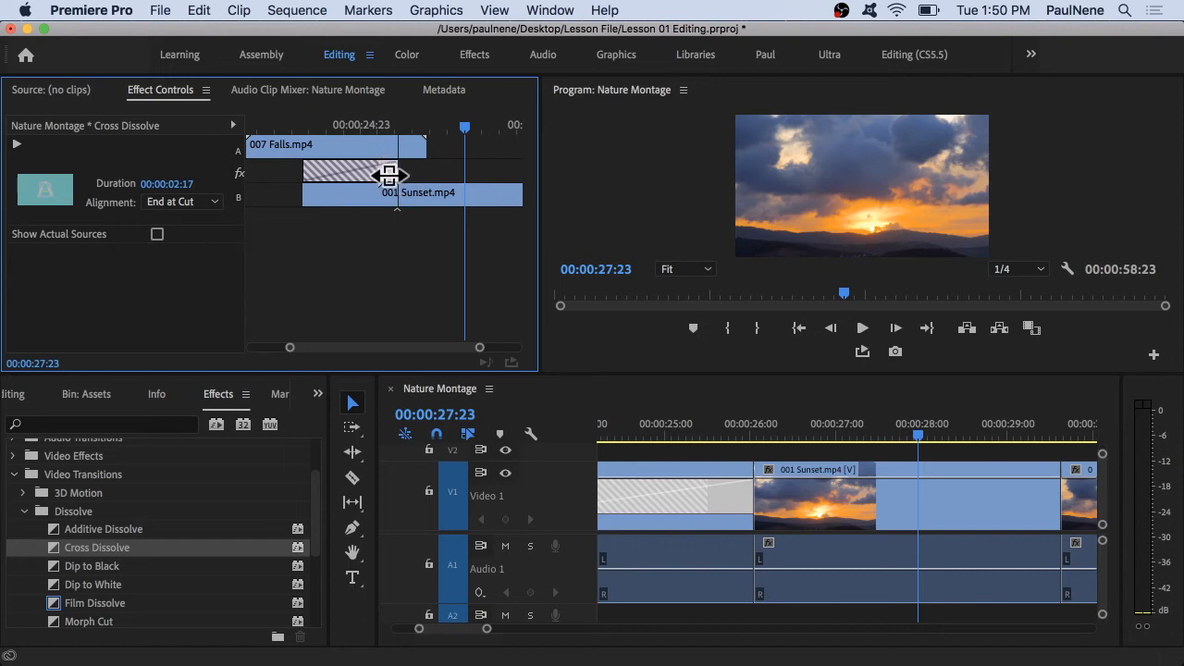
left_click(183, 202)
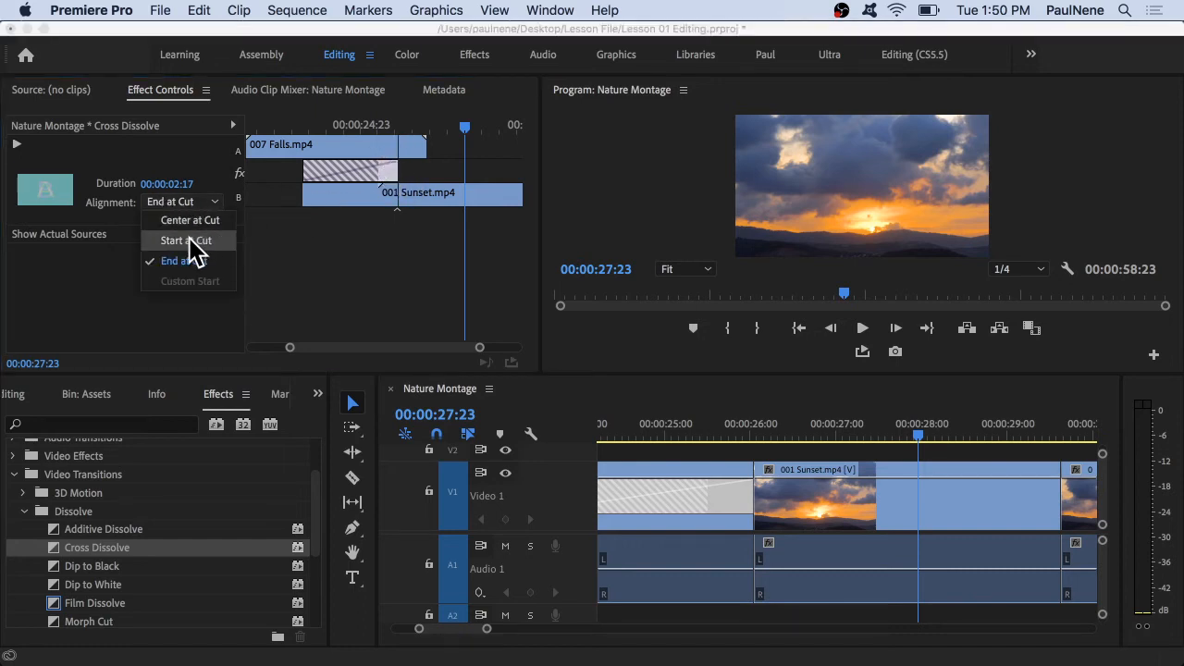
left_click(191, 219)
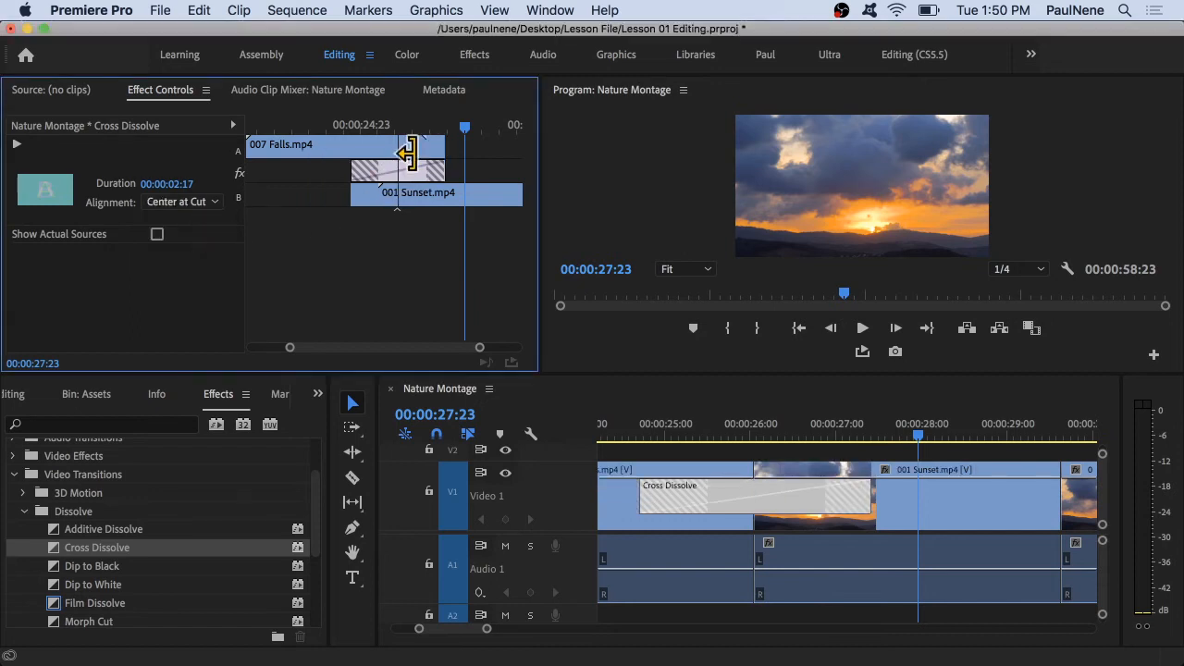
- Shift the Cross Dissolve toward 007 Falls.mp4 in Effect Controls so only its tail crosses the cut, and play through it
left_click_drag(403, 172, 363, 170)
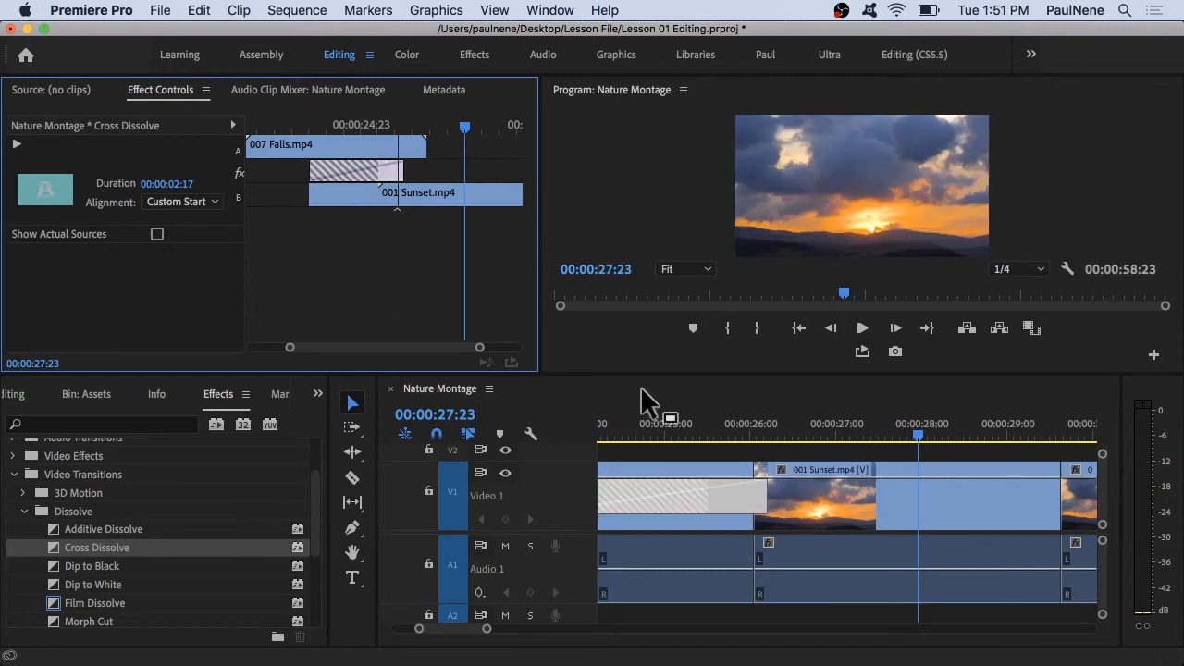
left_click(680, 415)
left_click(668, 418)
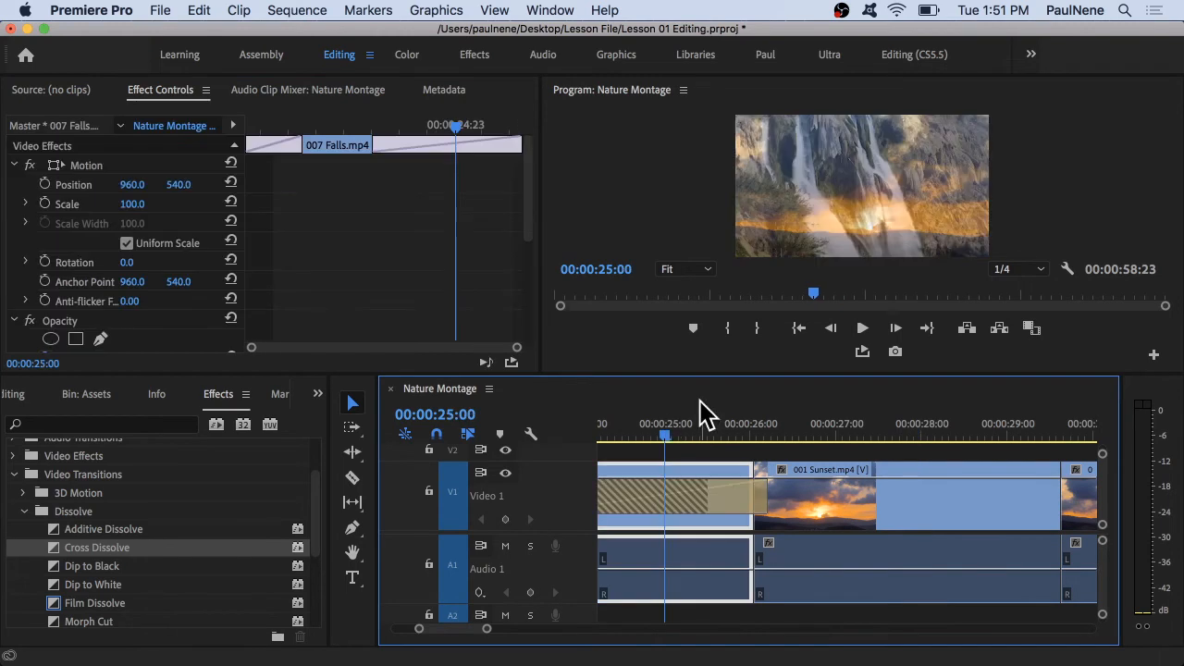
key("minus")
key("minus")
key("minus")
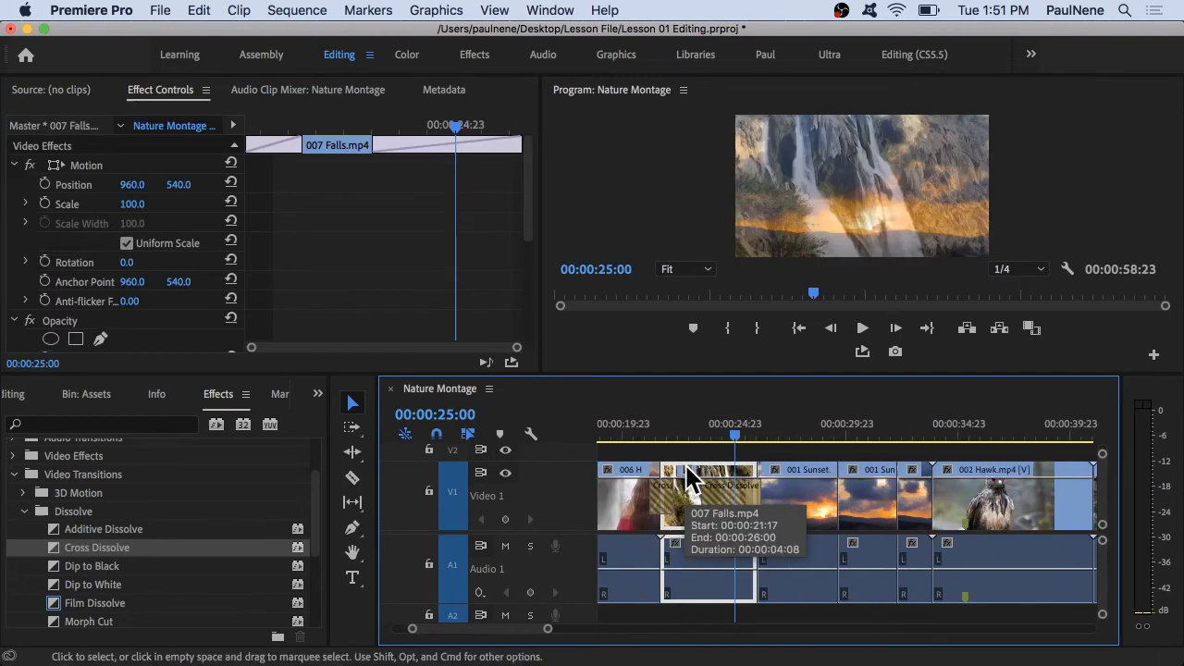
left_click(706, 420)
key("space")
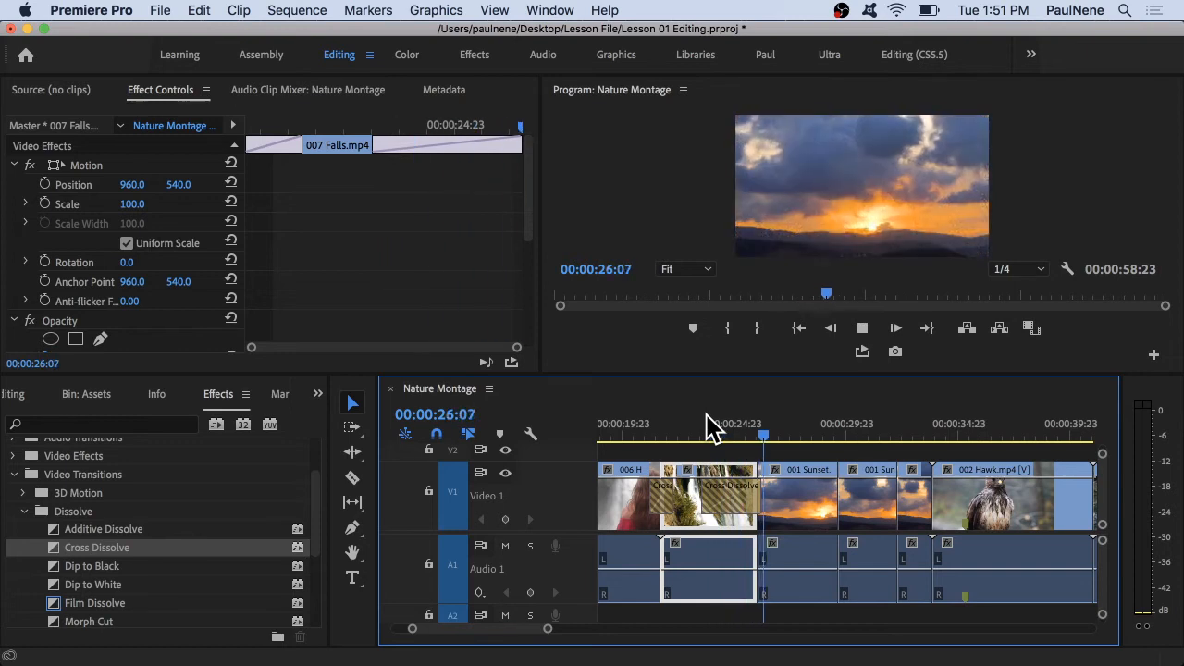
key("space")
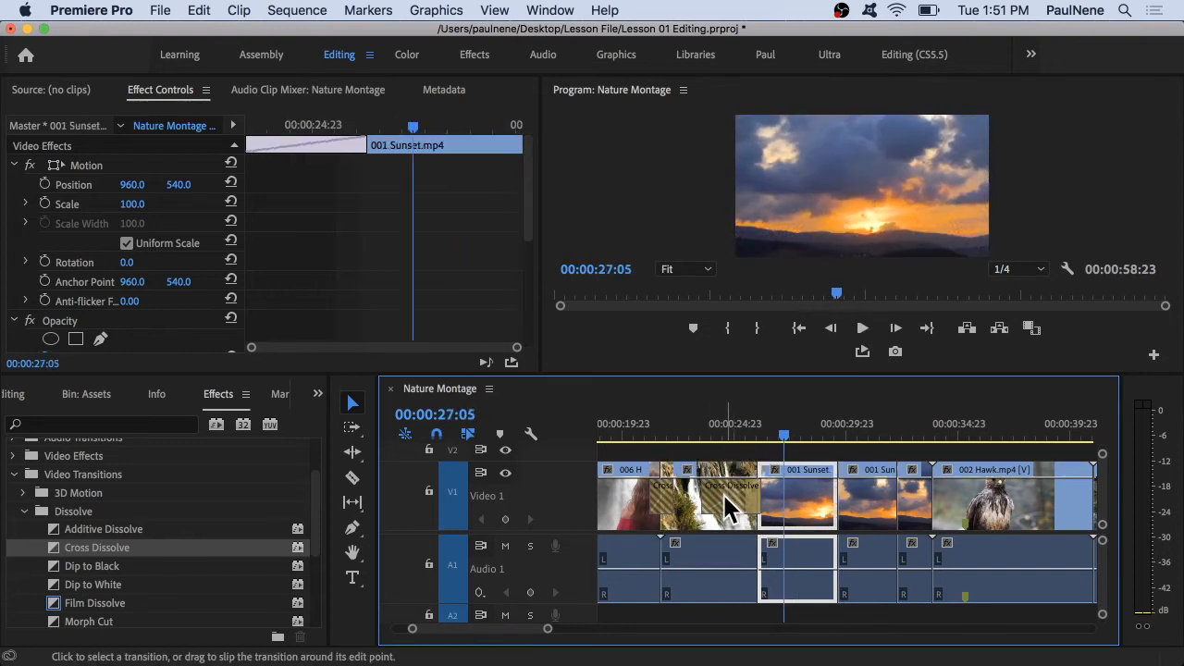
- Slide the falls-to-sunset Cross Dissolve back to Center at Cut in Effect Controls and place the playhead inside it at 00:00:26:09
left_click(722, 495)
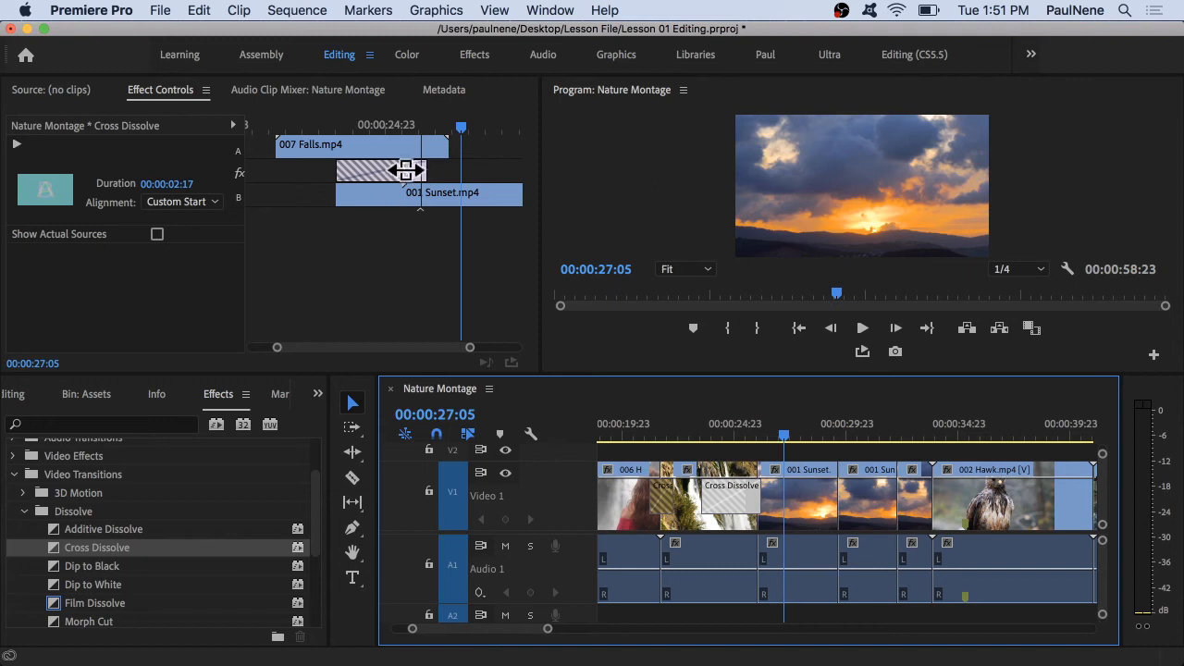
left_click_drag(388, 171, 429, 167)
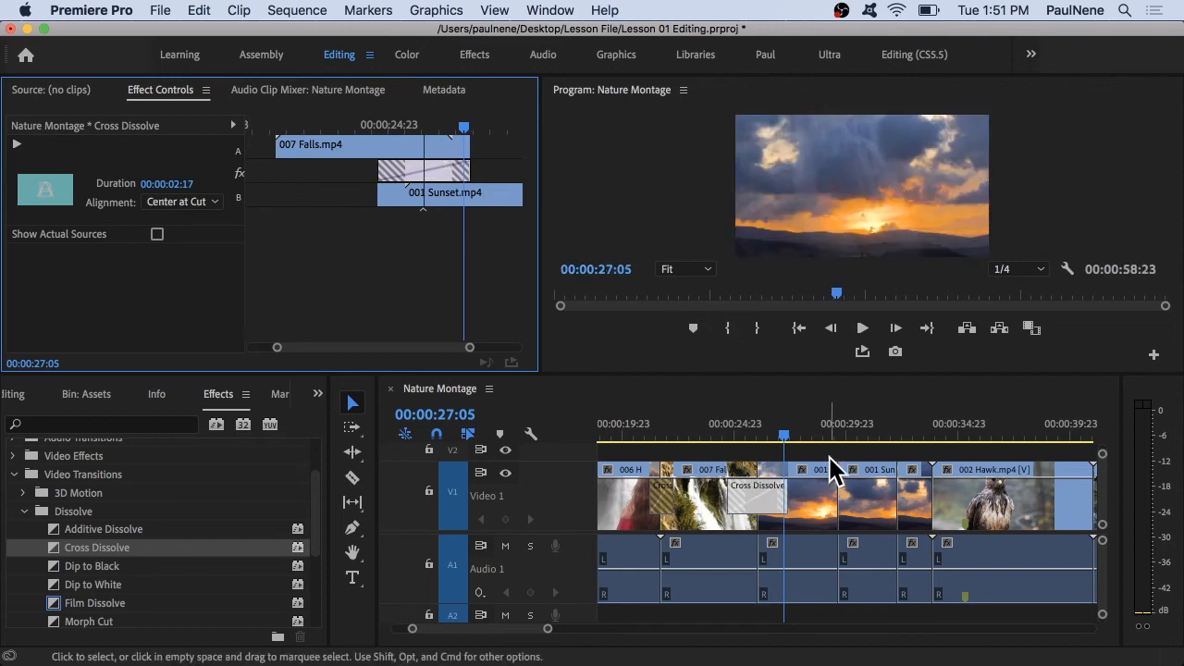
left_click(765, 434)
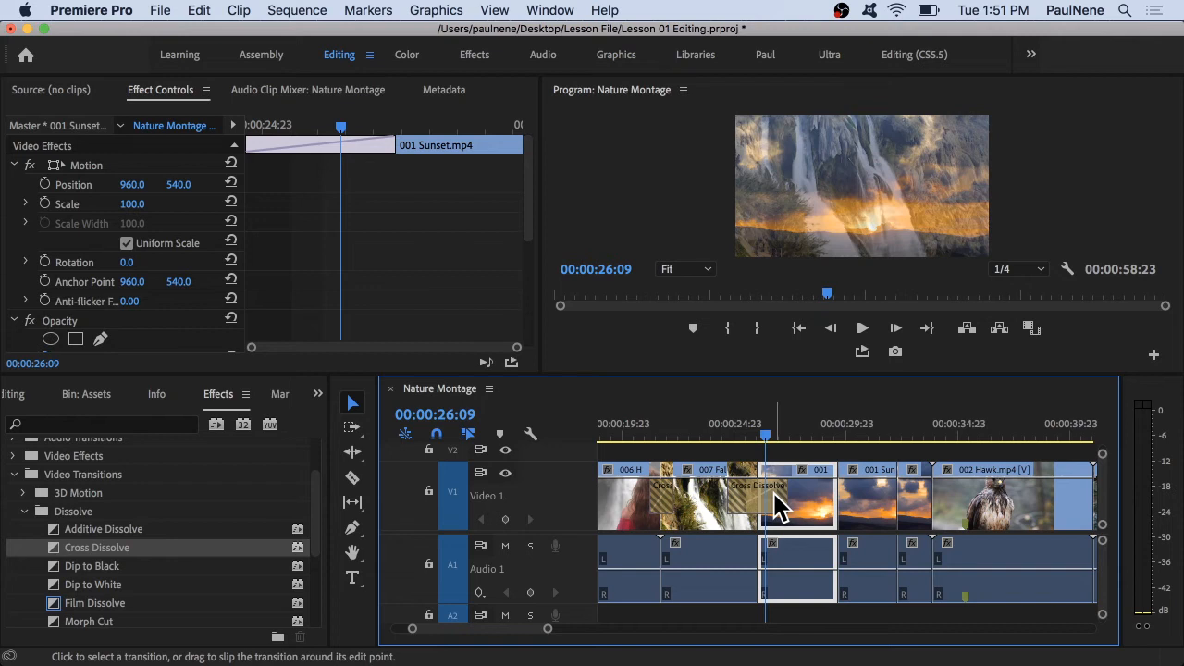
- Examine the Nature Montage timeline from the full sequence down to the clips around the falls-to-sunset dissolve
key("minus")
key("minus")
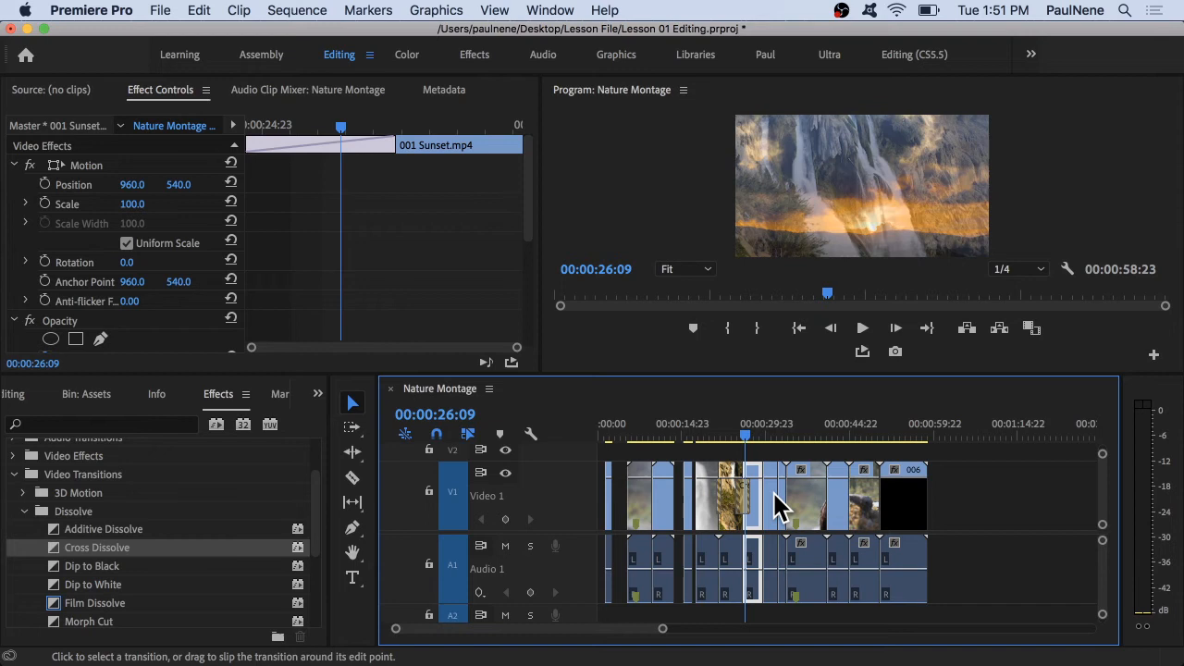
key("minus")
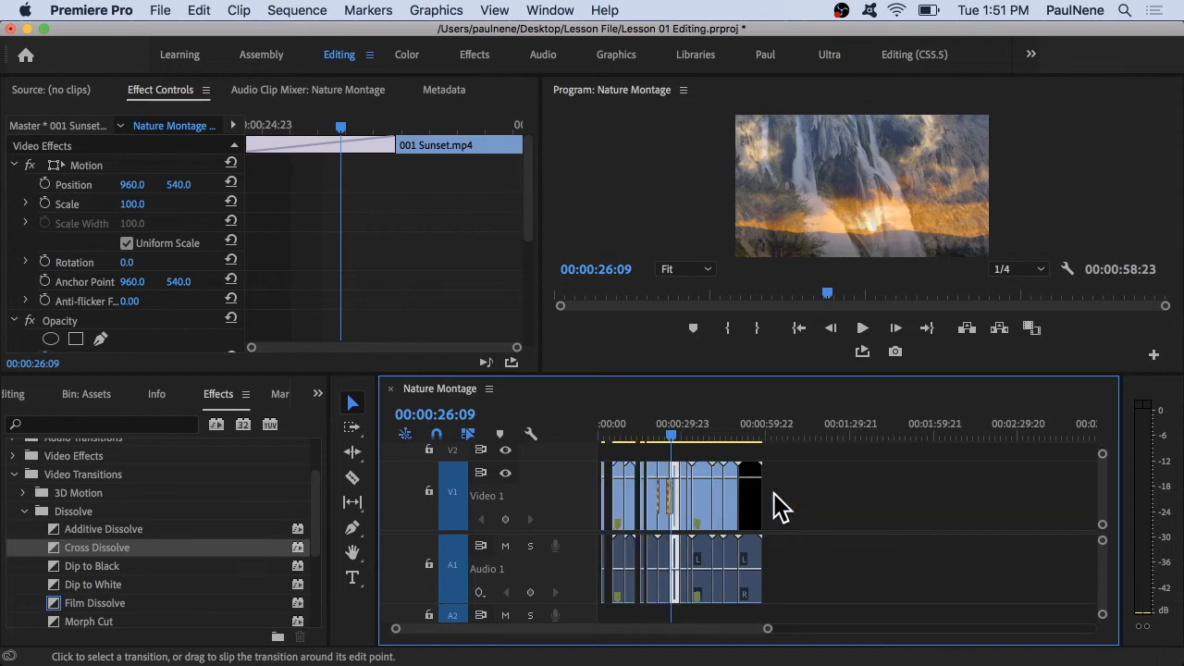
key("equal")
key("equal")
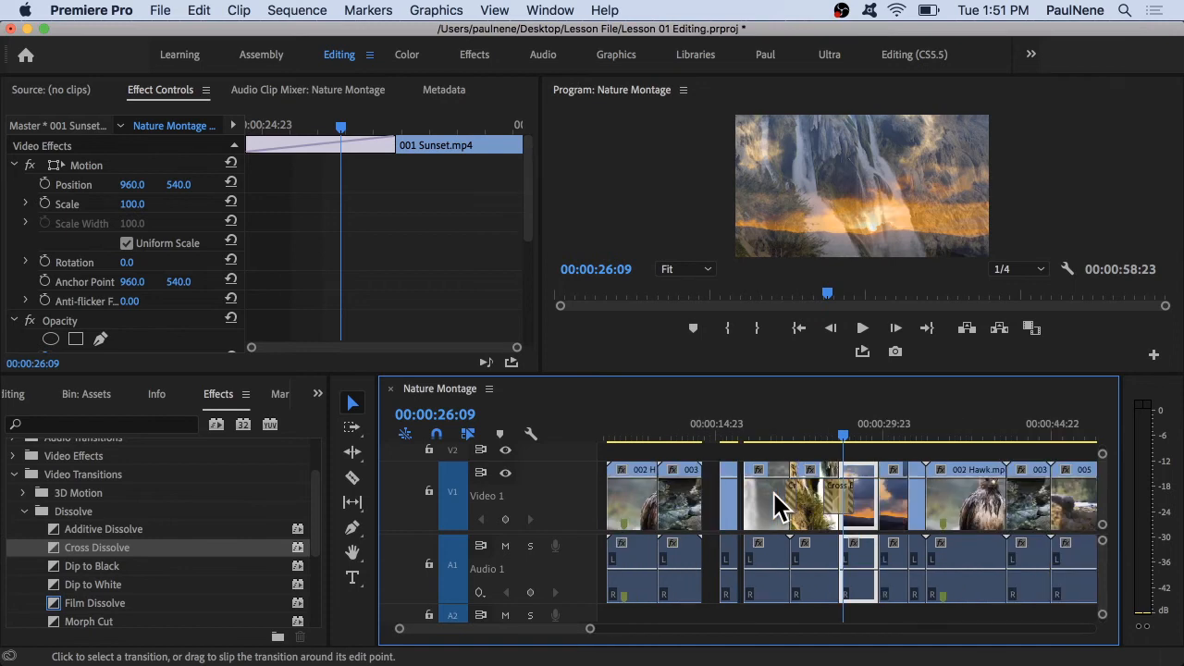
key("equal")
key("equal")
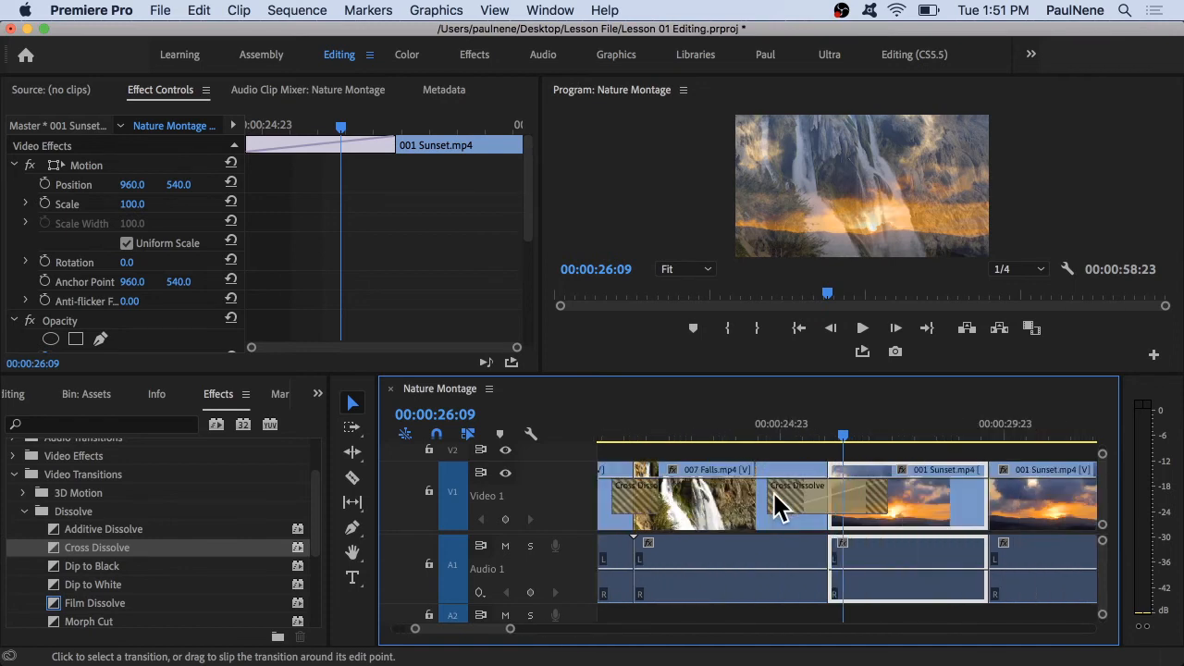
key("minus")
key("minus")
key("minus")
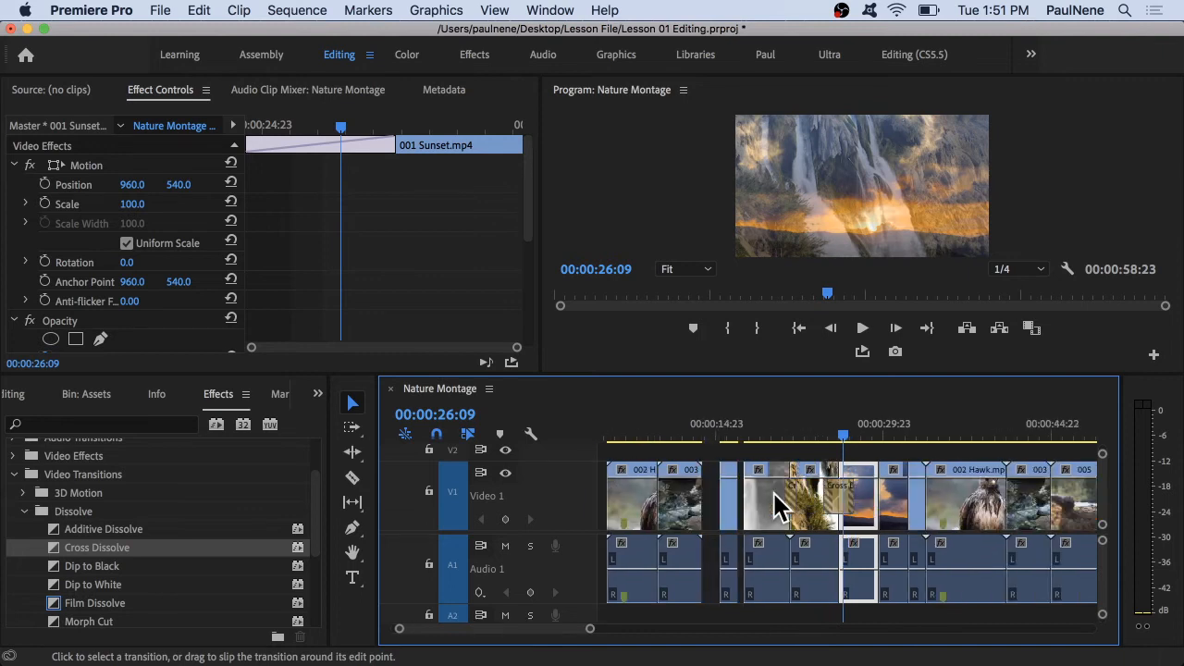
key("equal")
key("equal")
key("equal")
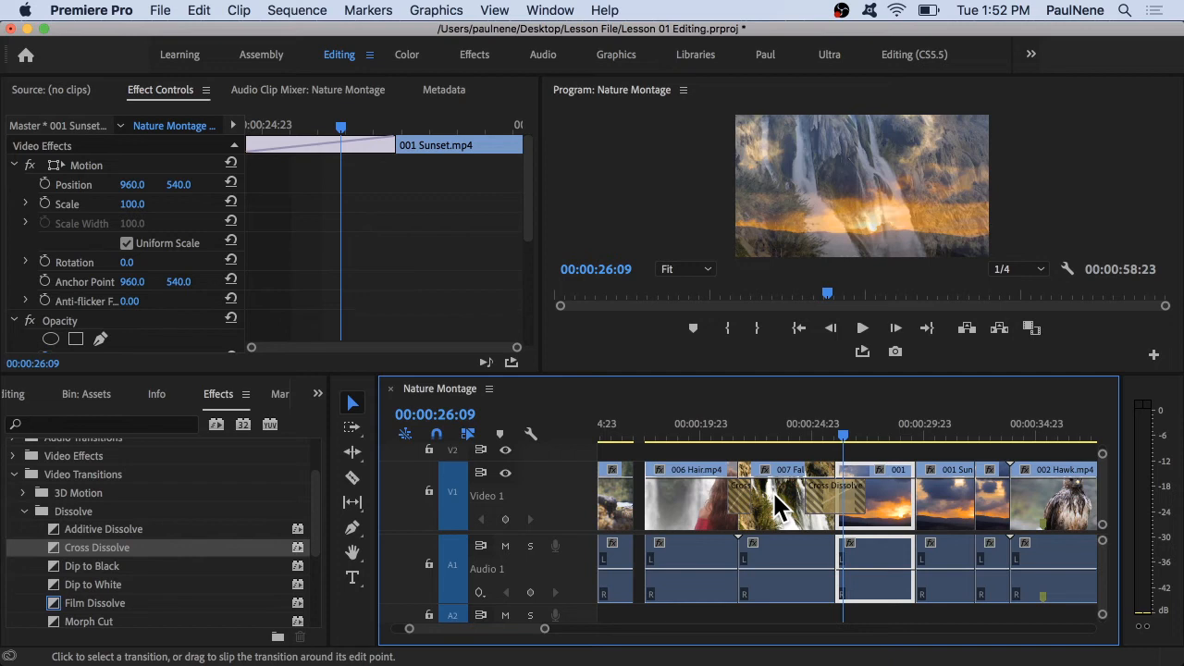
- Add a Cross Dissolve to the end of 006 Hair.mp4, the last clip in the Nature Montage sequence
scroll(967, 561, "down", 3)
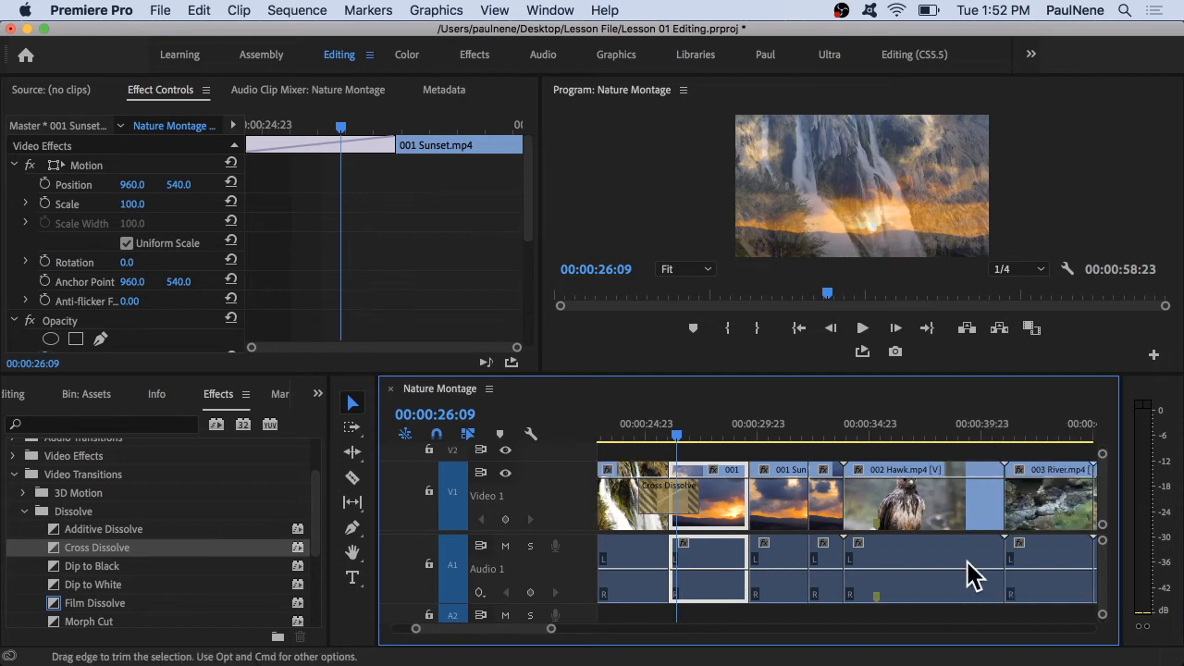
scroll(958, 561, "down", 2)
scroll(955, 563, "down", 4)
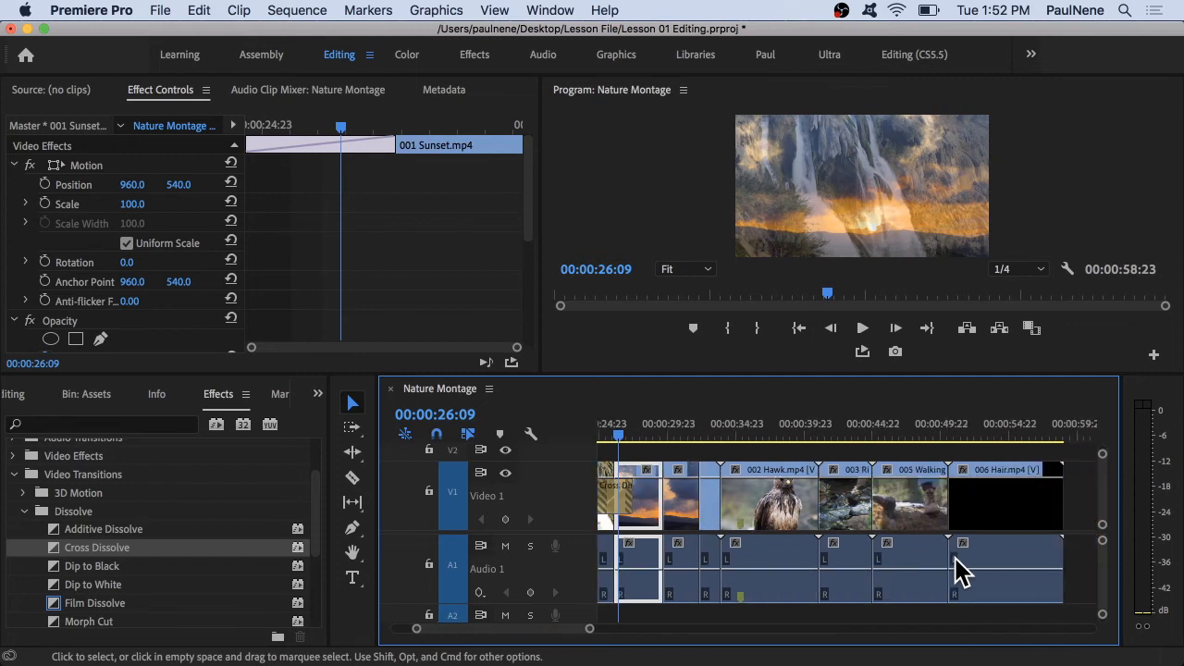
left_click(1031, 434)
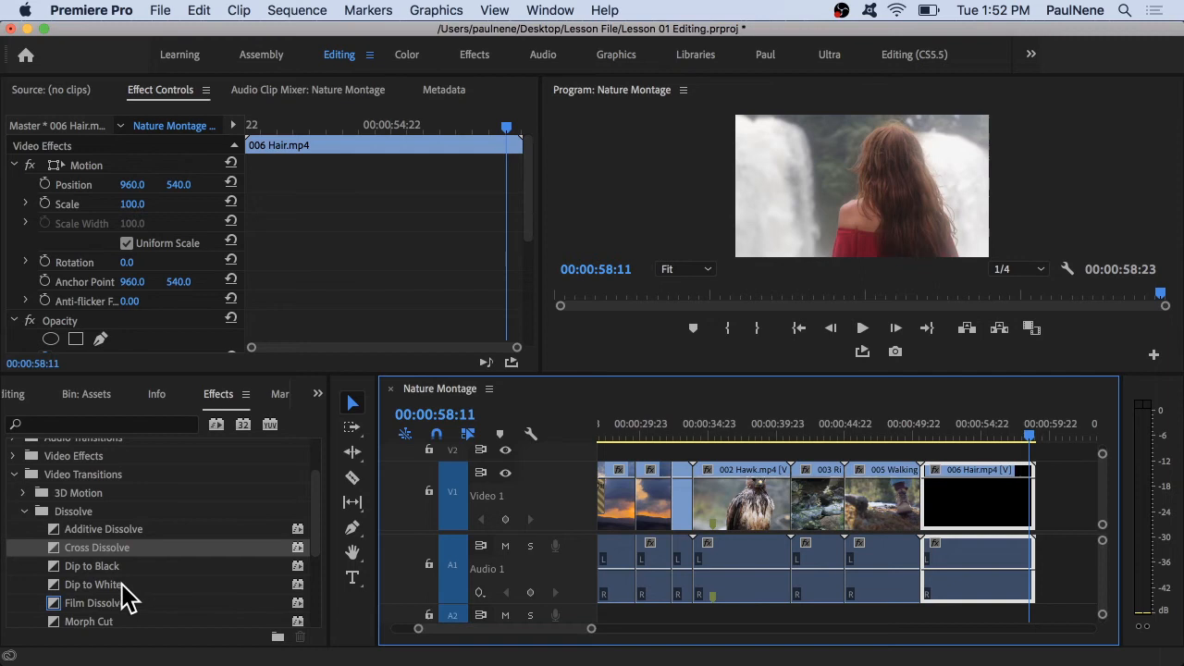
left_click_drag(102, 547, 1038, 492)
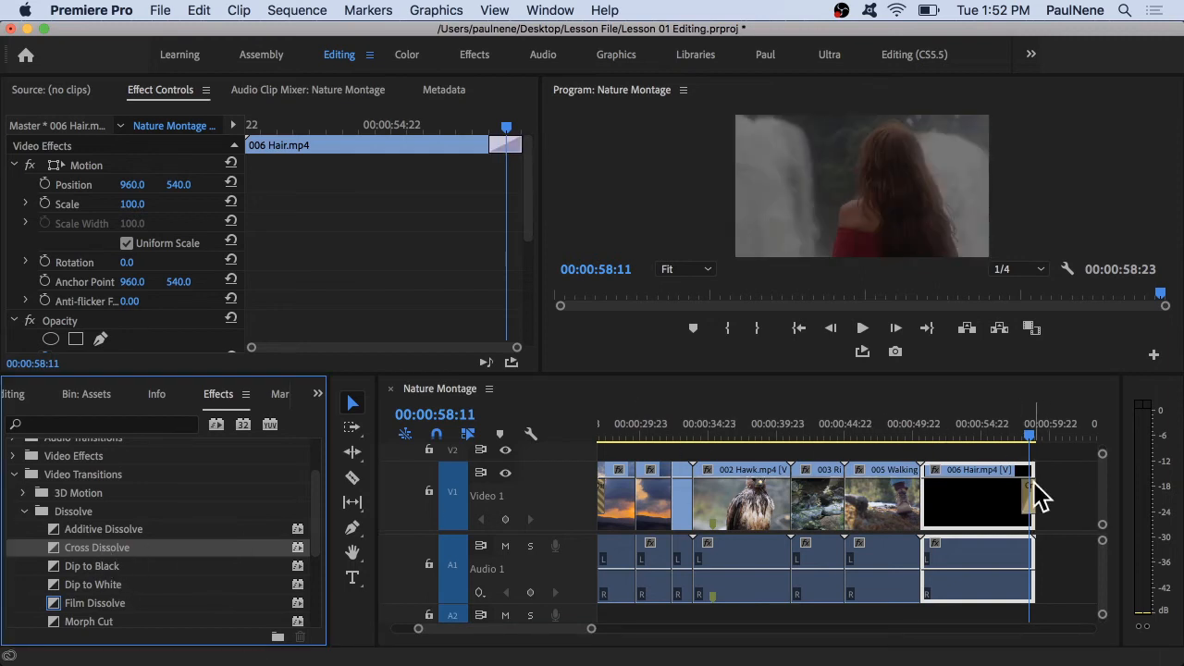
- Scrub across the Cross Dissolve ending 006 Hair.mp4 and play through it, starting shortly after 00:00:56:00
scroll(1033, 482, "up", 5)
scroll(1034, 482, "down", 1)
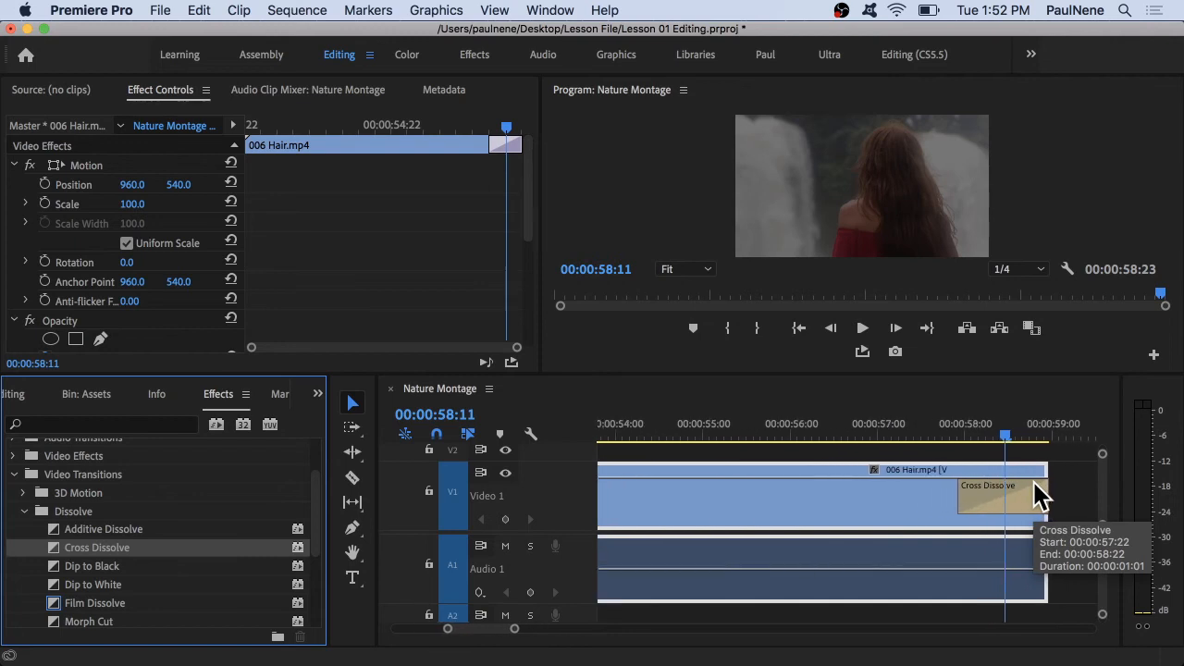
scroll(1034, 481, "right", 3)
left_click_drag(827, 435, 943, 435)
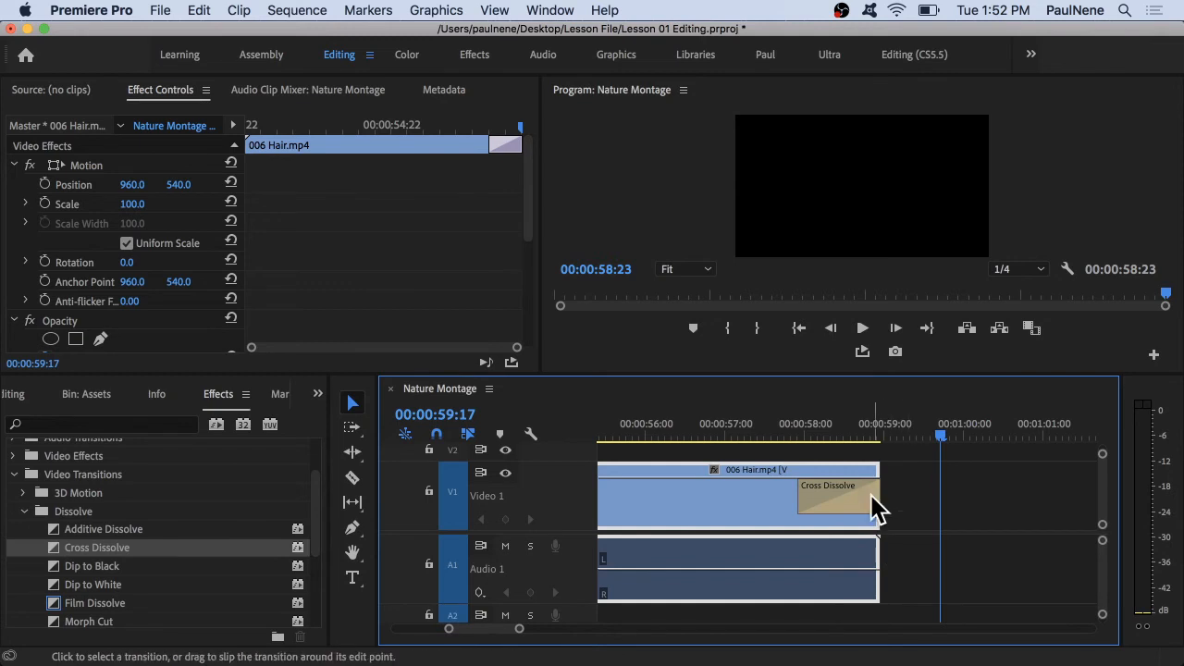
left_click(805, 434)
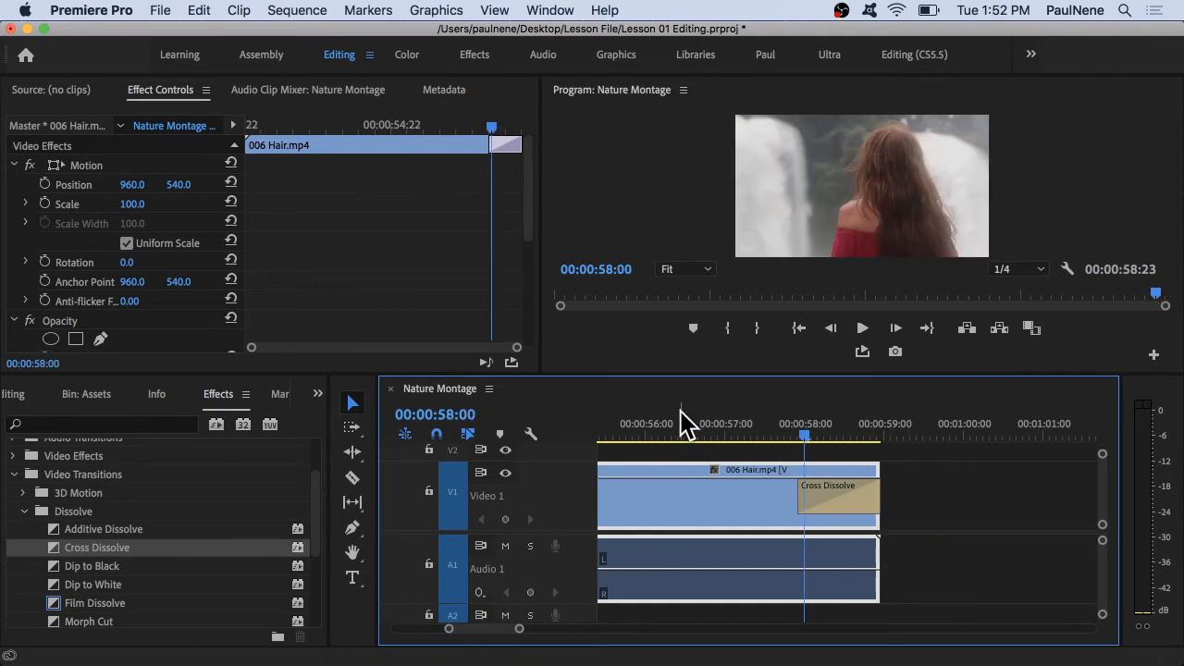
left_click(681, 436)
key("space")
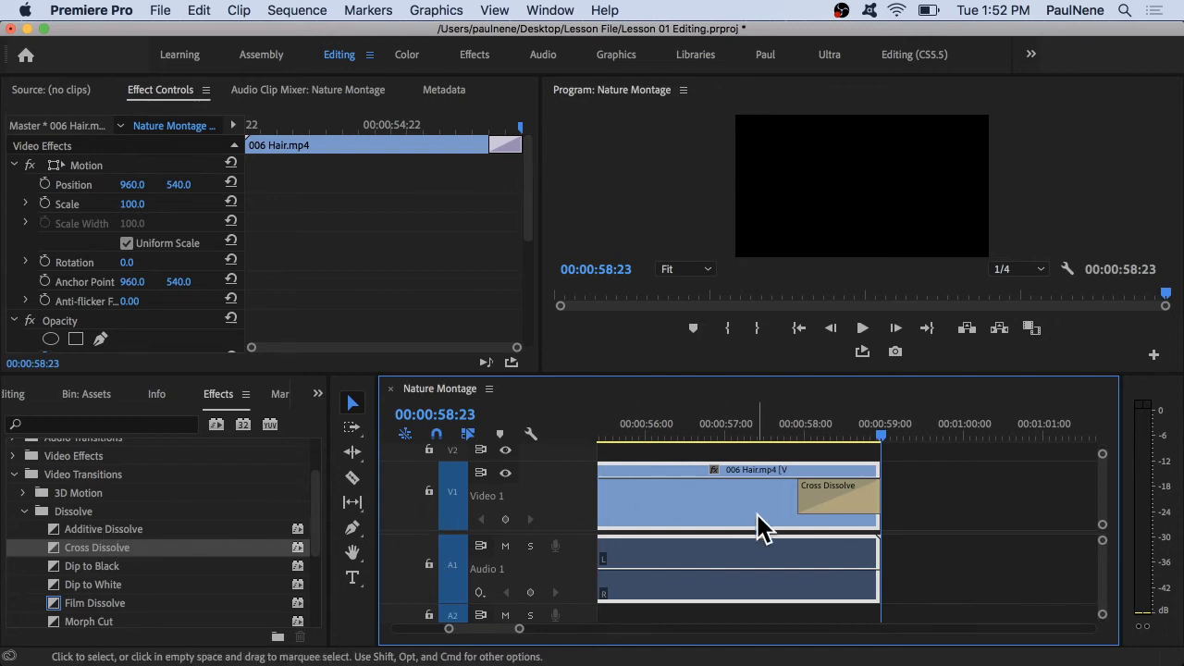
- Add a Cross Dissolve at the cut between the first and second 001 Sunset.mp4 clips, at 00:00:29:15
scroll(758, 514, "down", 5)
scroll(760, 512, "left", 3)
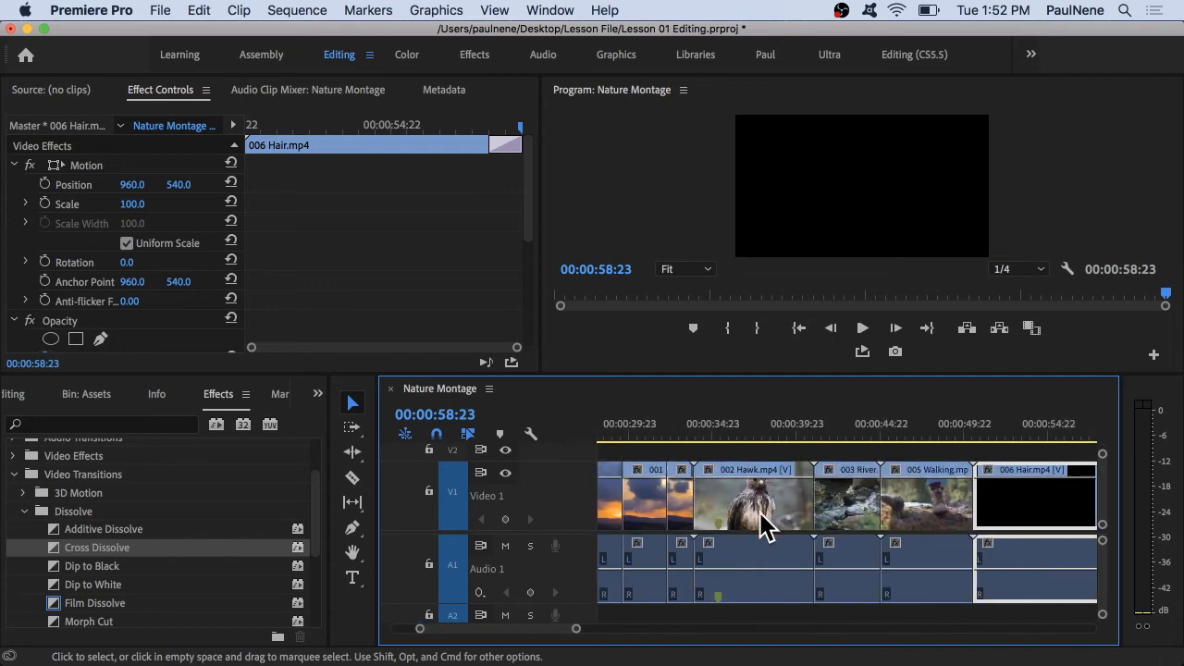
scroll(801, 562, "down", 5)
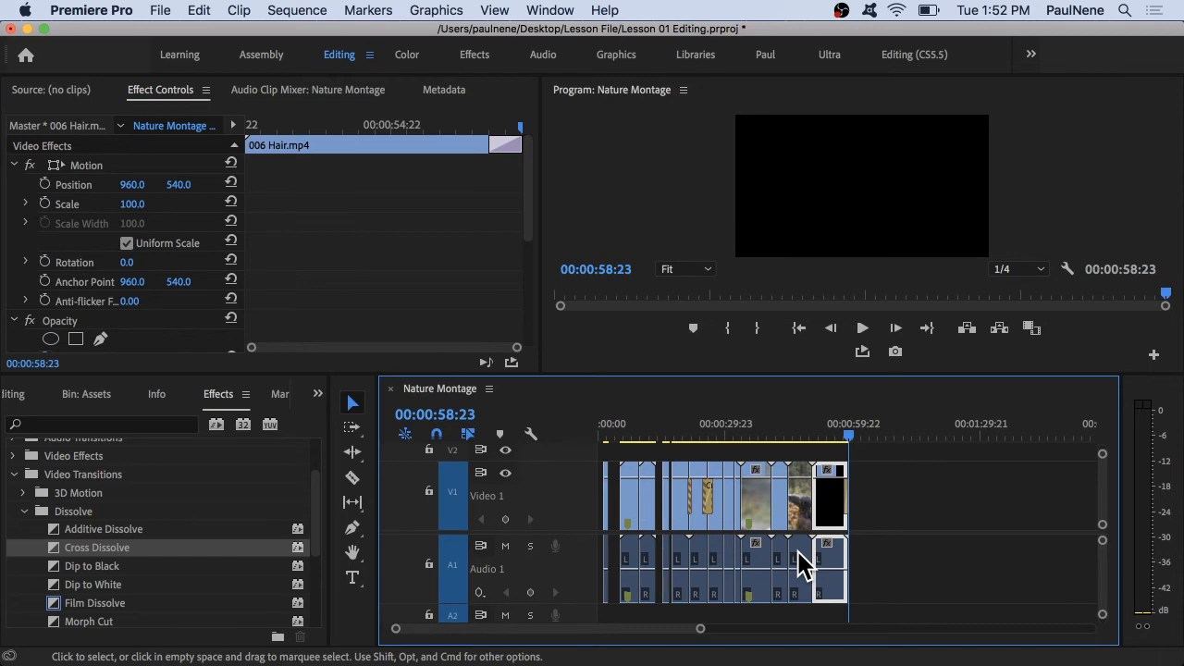
left_click(711, 502)
scroll(714, 509, "up", 5)
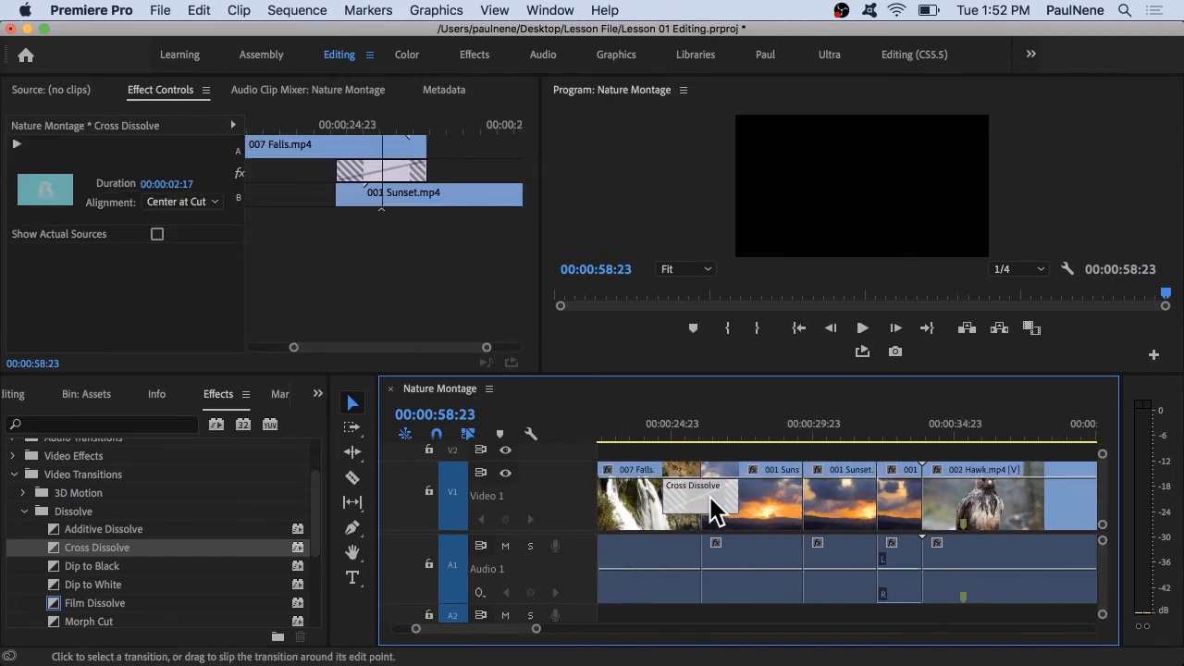
scroll(714, 509, "up", 2)
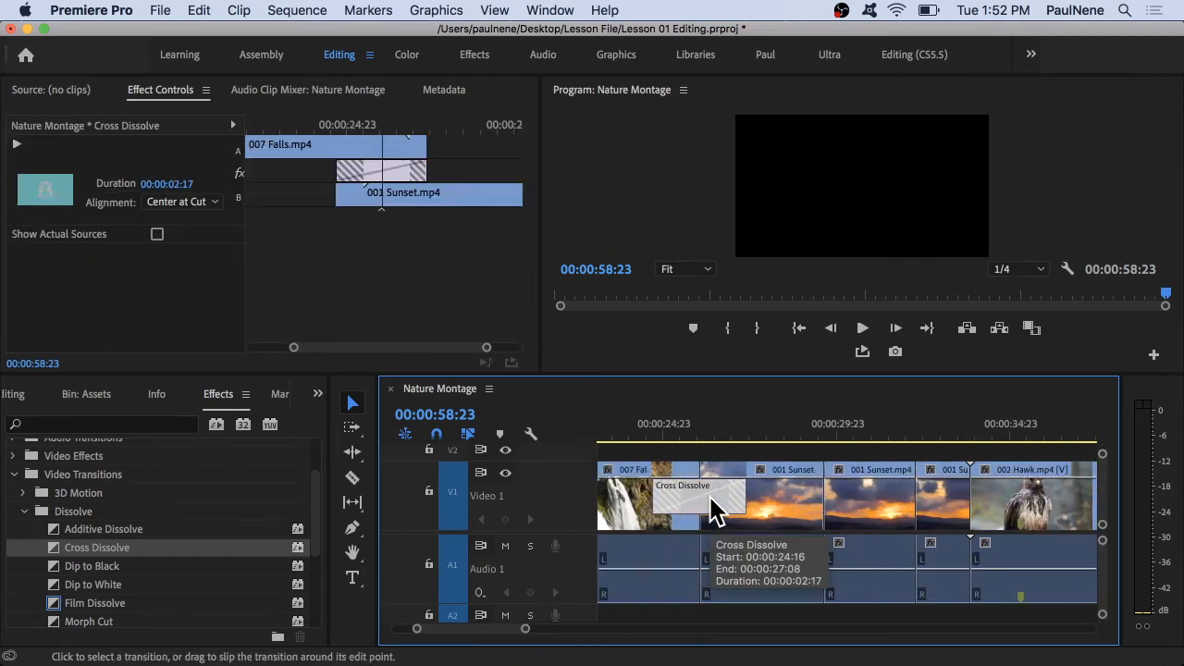
left_click(822, 497)
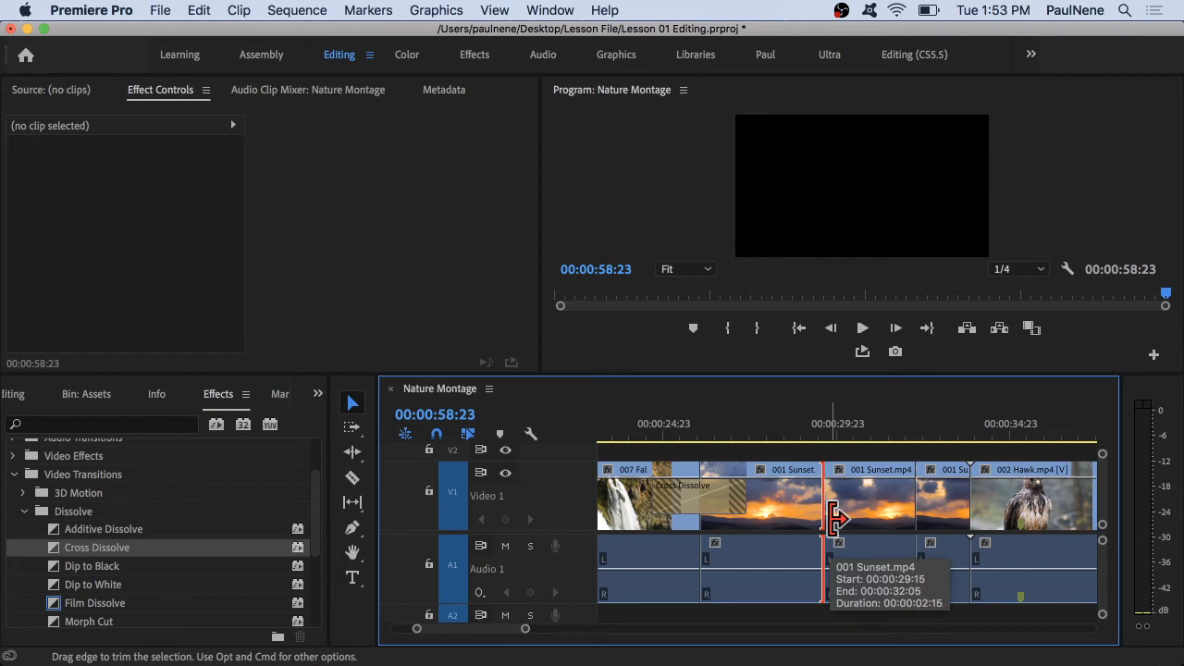
key("super+d")
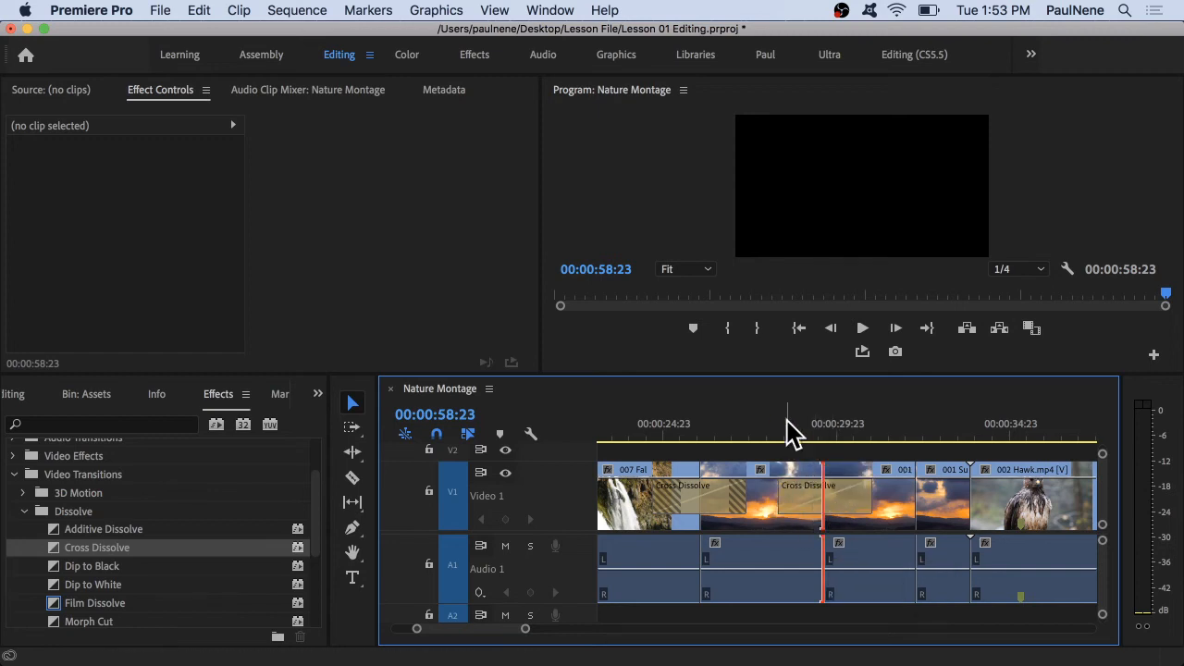
- Scrub across the Cross Dissolve between the first two 001 Sunset.mp4 clips and play through it
left_click_drag(788, 431, 860, 441)
left_click(771, 494)
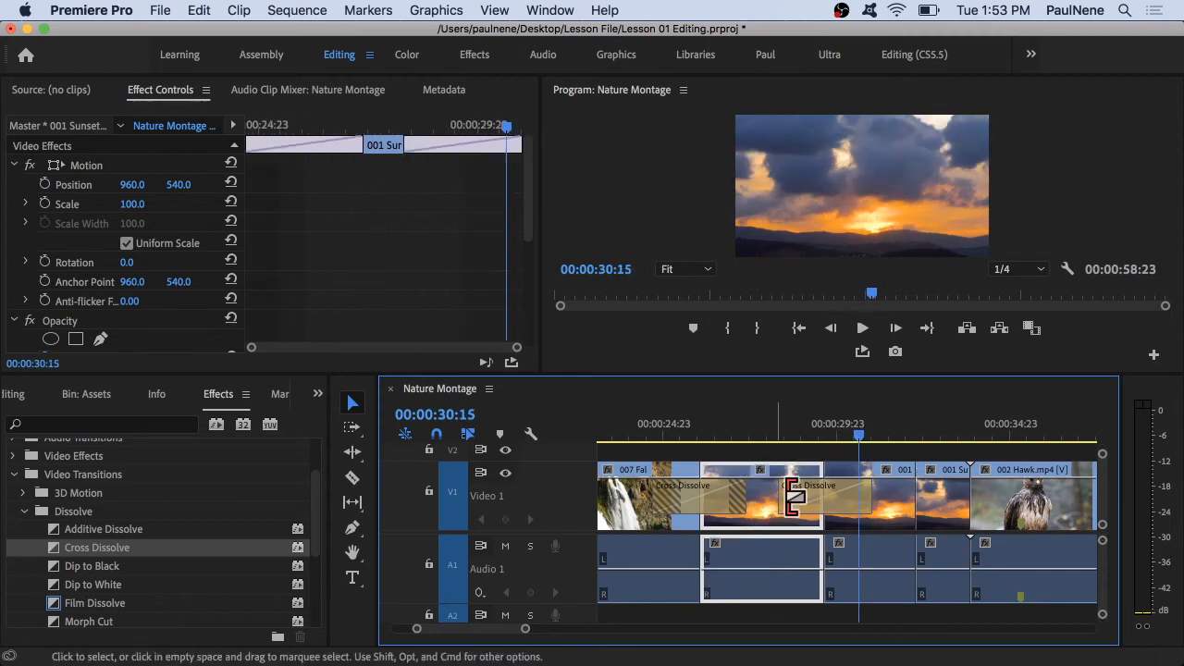
left_click(893, 510)
left_click(761, 502)
key("space")
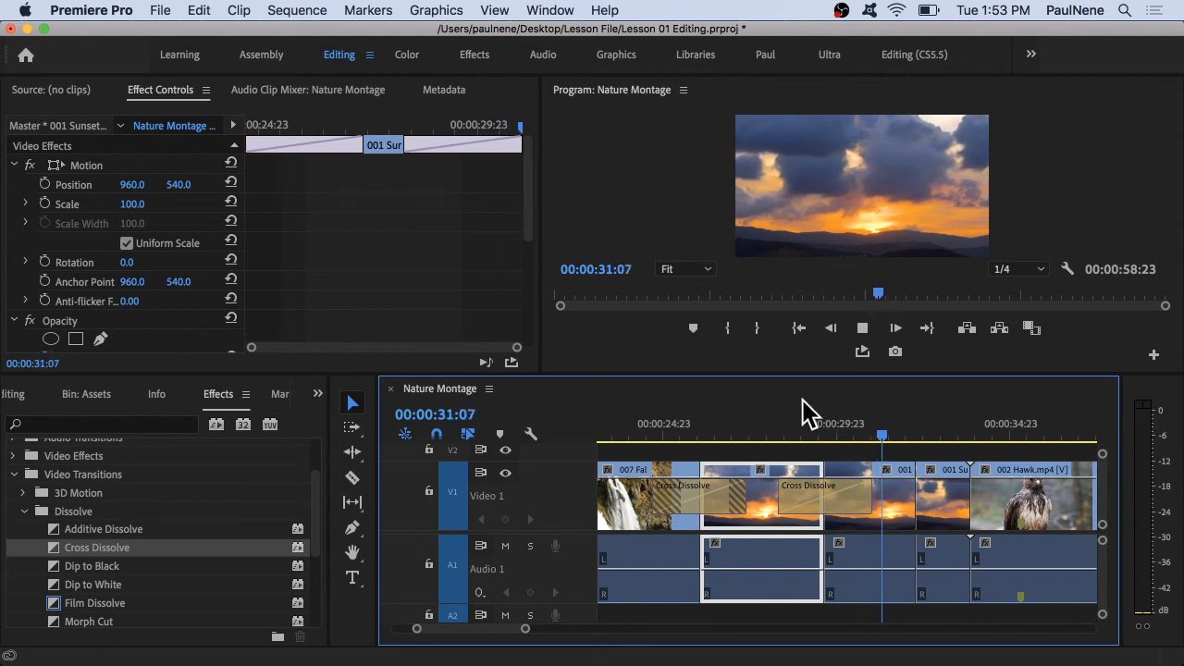
left_click(872, 492)
- Add a Cross Dissolve at the cut between the last 001 Sunset.mp4 clip and 002 Hawk.mp4, accepting repeated frames
scroll(869, 492, "down", 3)
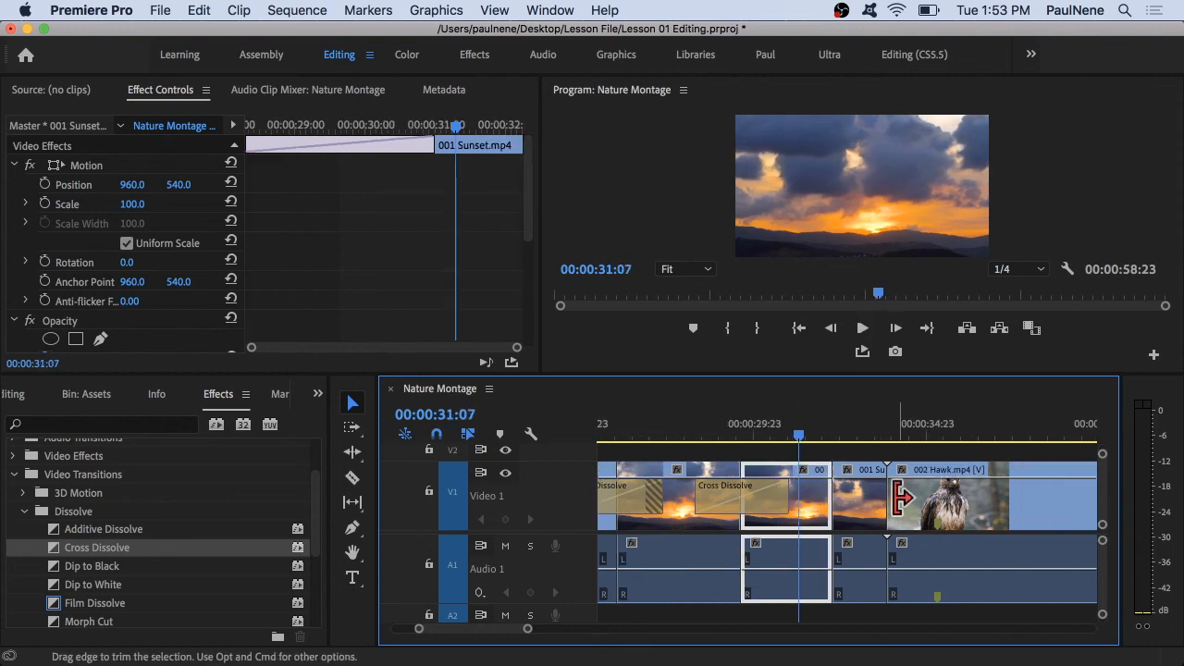
left_click(902, 500)
left_click_drag(853, 429, 883, 423)
left_click(881, 499)
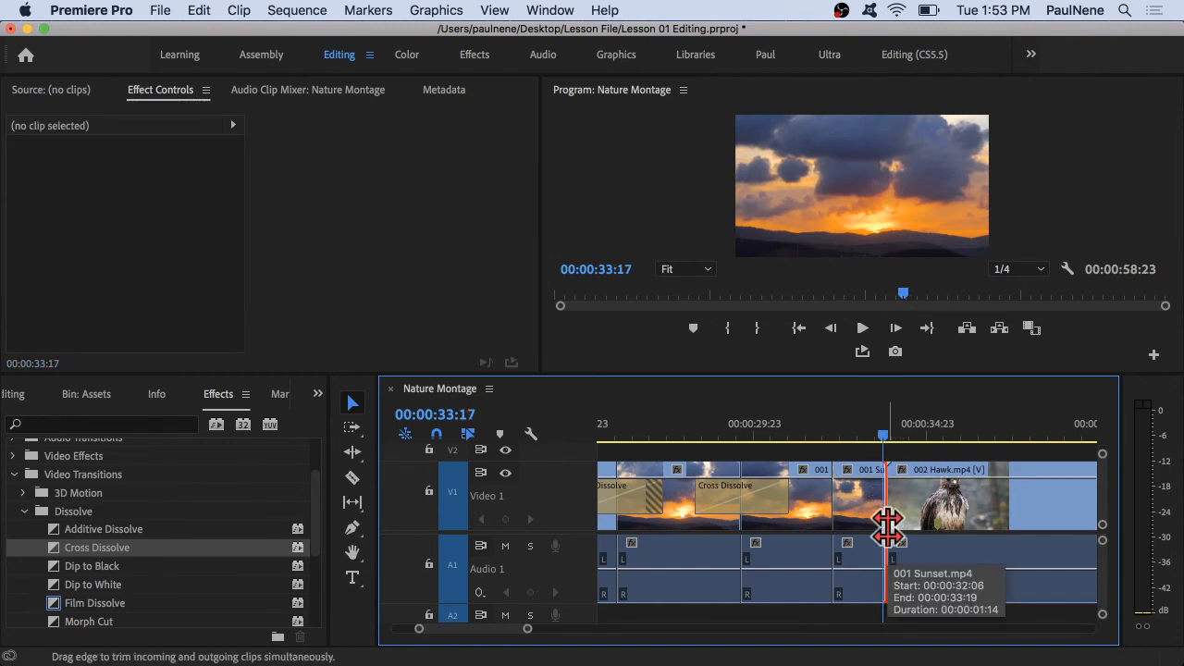
key("super+d")
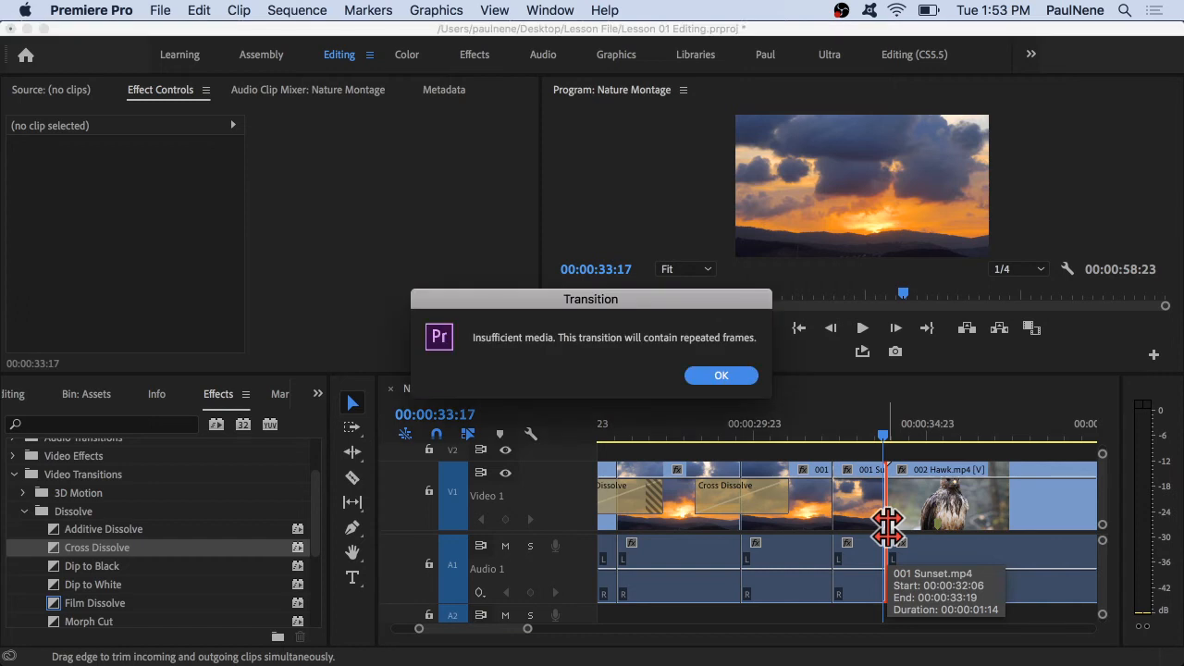
left_click(722, 379)
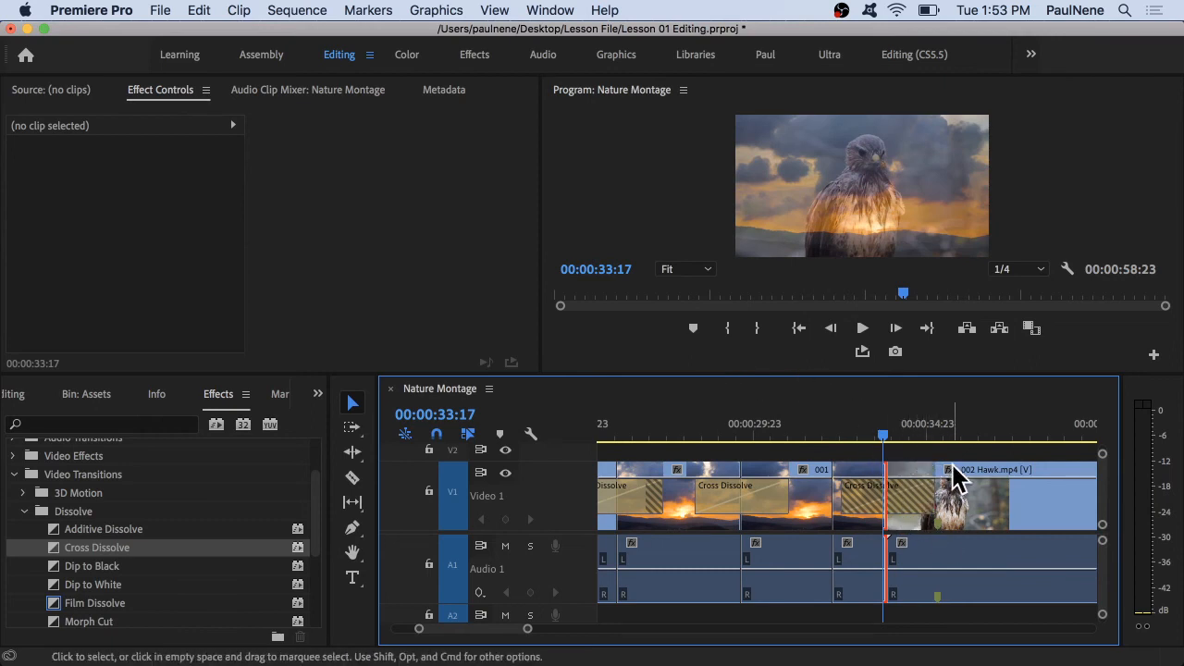
- Play through the sunset-to-hawk Cross Dissolve, starting shortly after 00:00:32:00
left_click(839, 427)
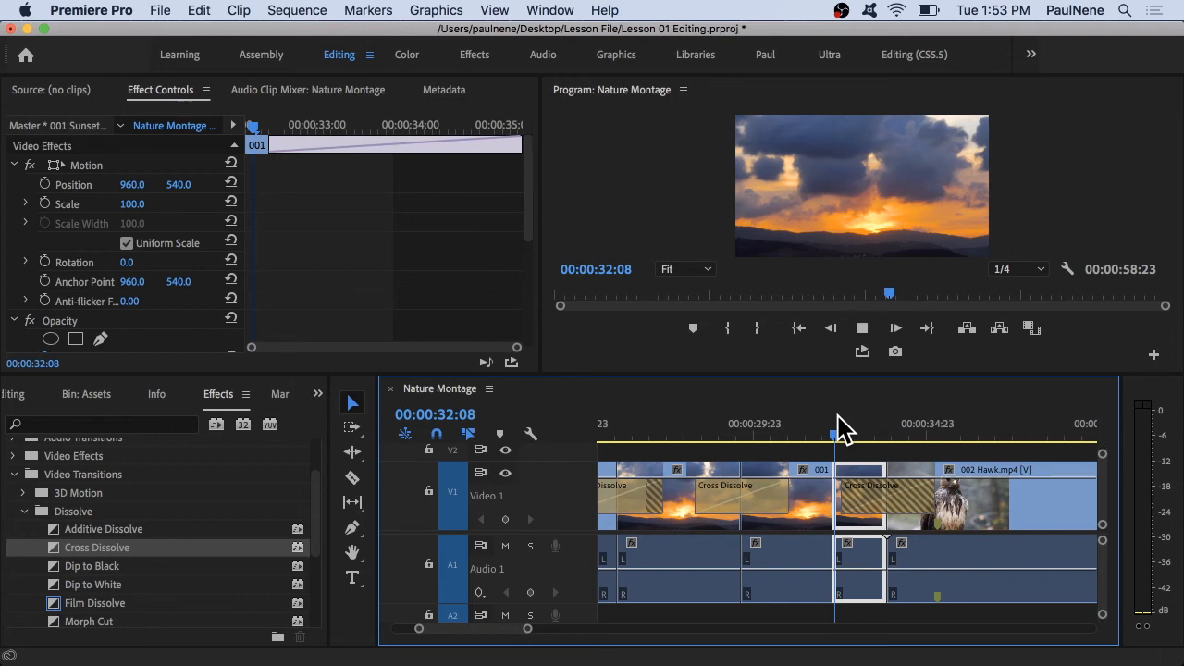
key("space")
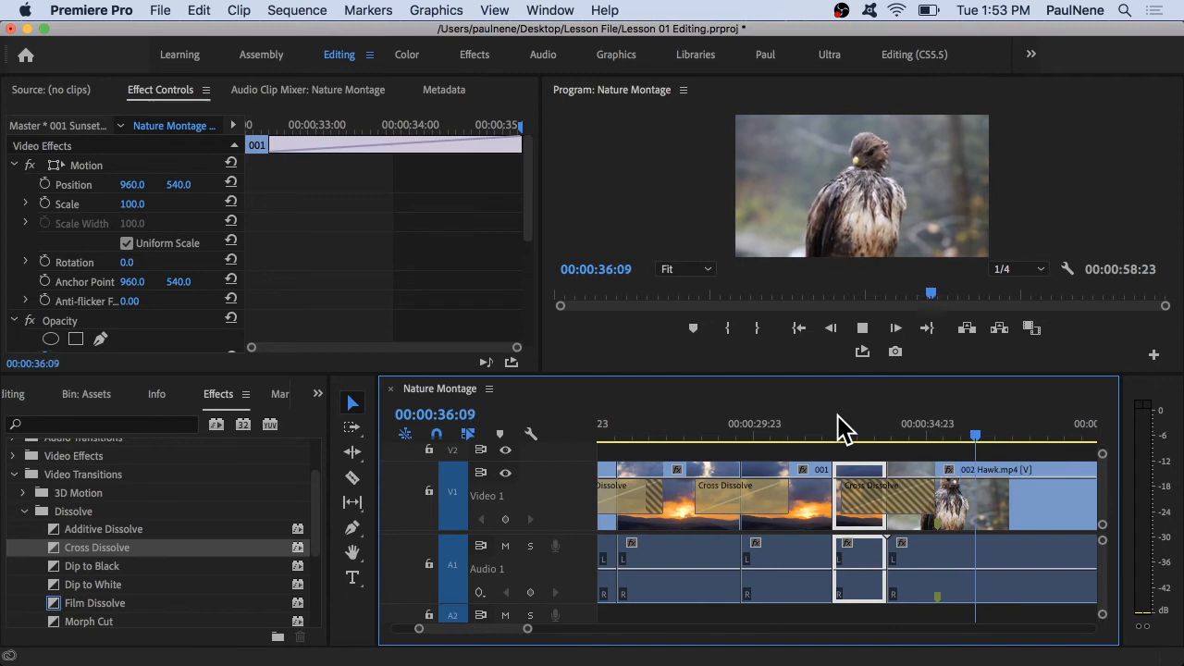
key("space")
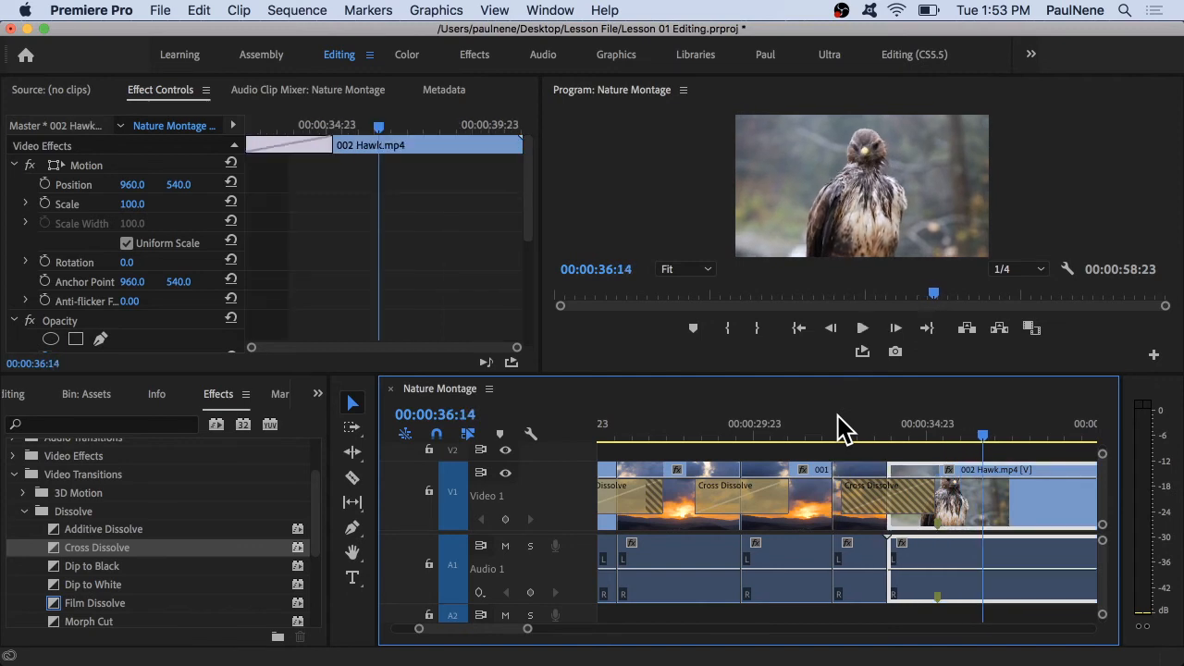
- Find Cross Dissolve among the Dissolve video transitions and bring up its option for setting it as the default transition
scroll(851, 483, "right", 1)
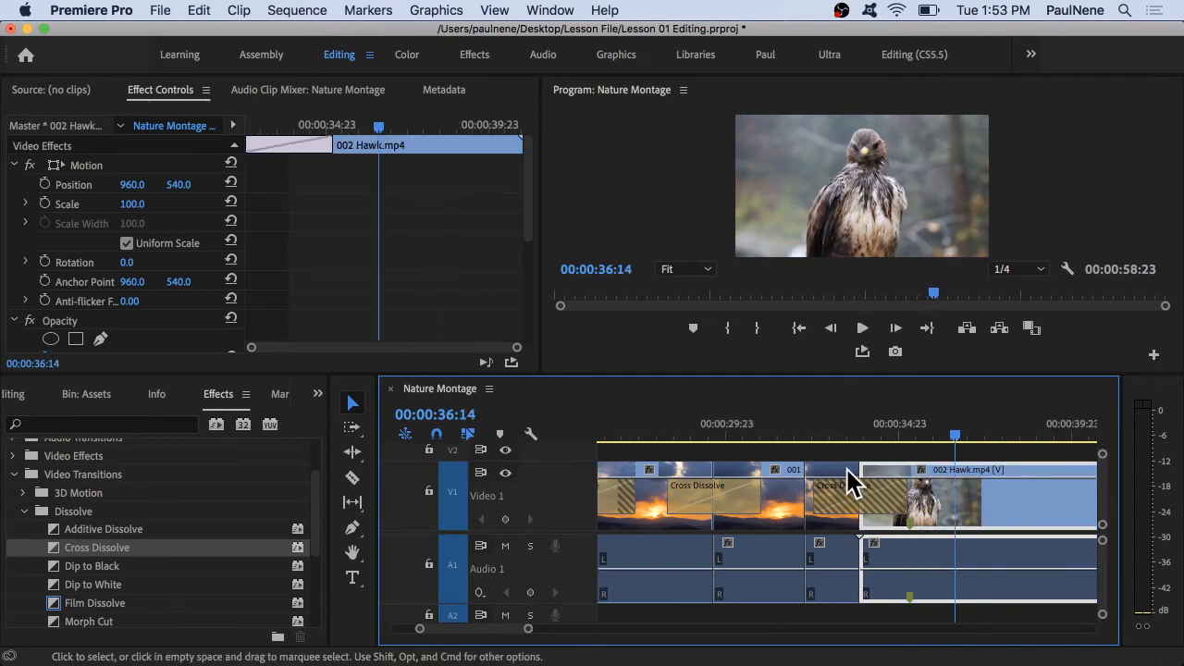
scroll(849, 481, "down", 2)
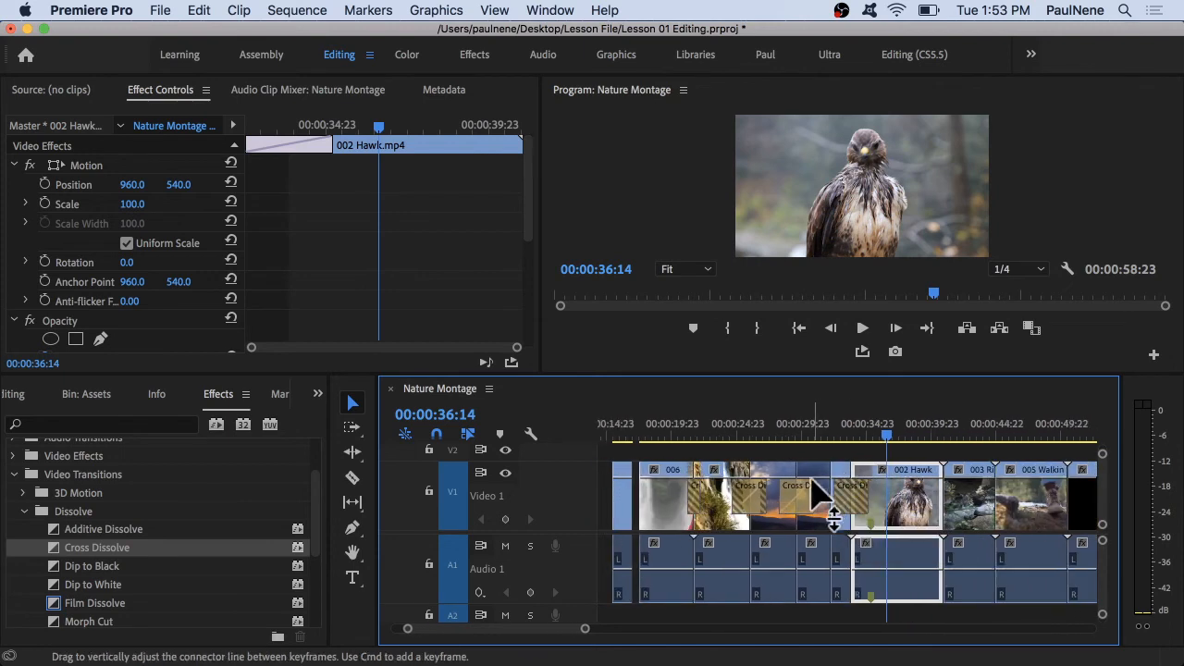
scroll(821, 495, "down", 3)
scroll(821, 504, "down", 3)
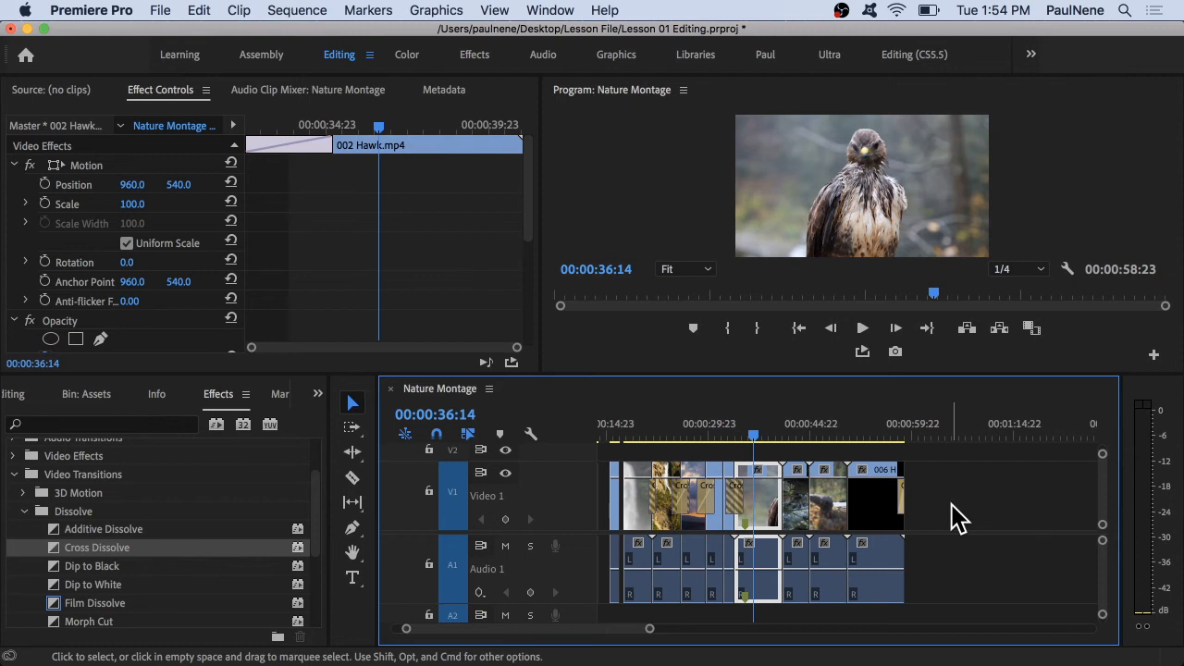
scroll(97, 555, "up", 3)
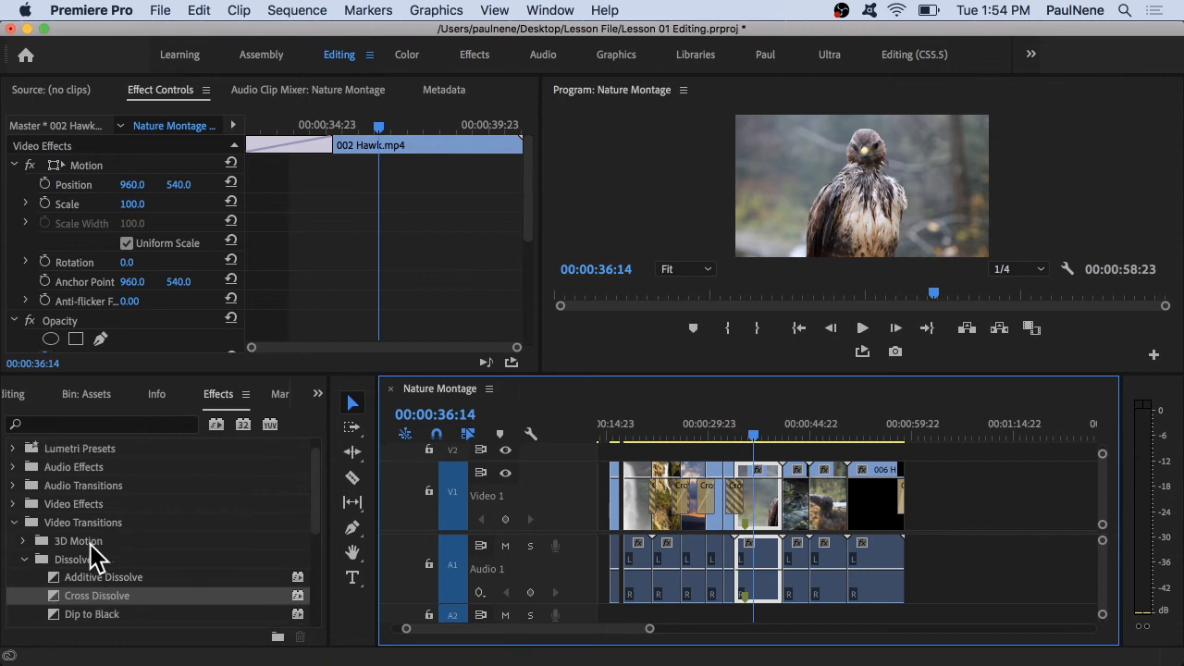
scroll(89, 546, "down", 4)
scroll(90, 545, "up", 2)
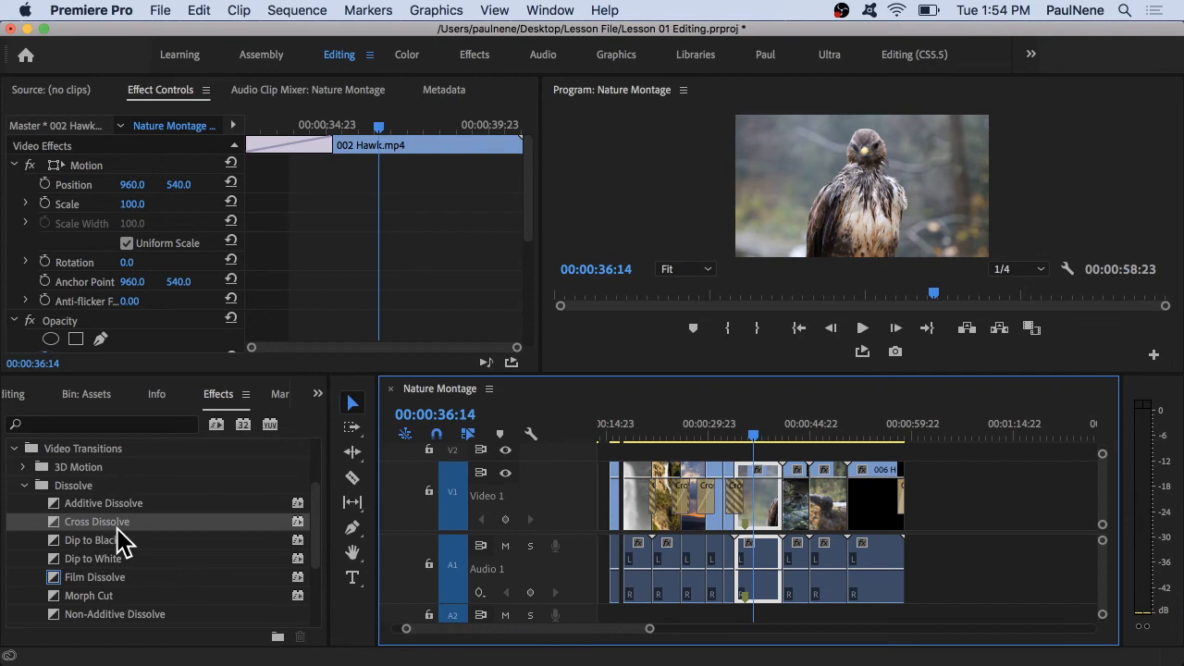
right_click(118, 531)
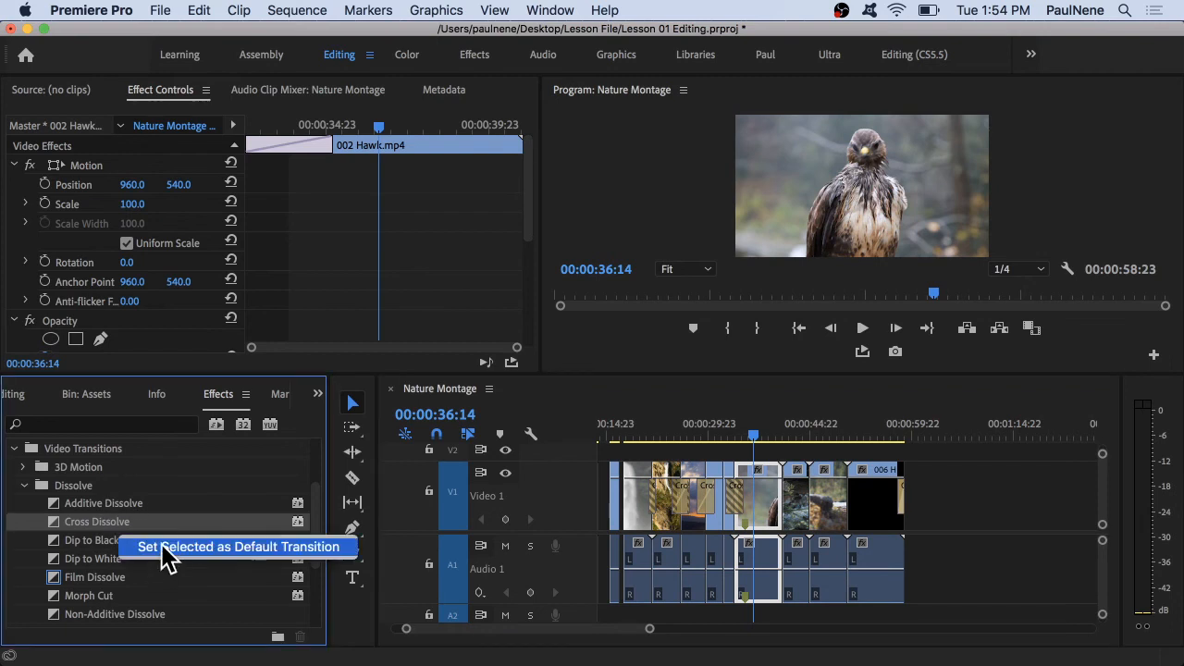
left_click(165, 547)
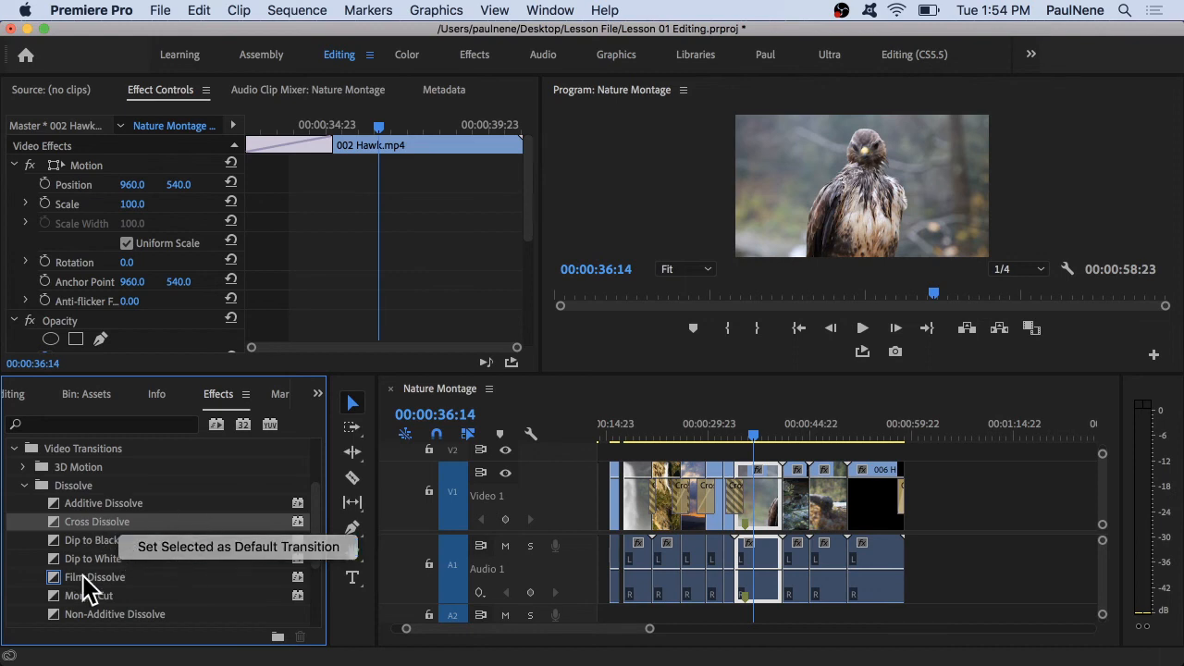
- Apply a Film Dissolve at the cut between 002 Hawk.mp4 and 003 River.mp4, accepting repeated frames
left_click(71, 577)
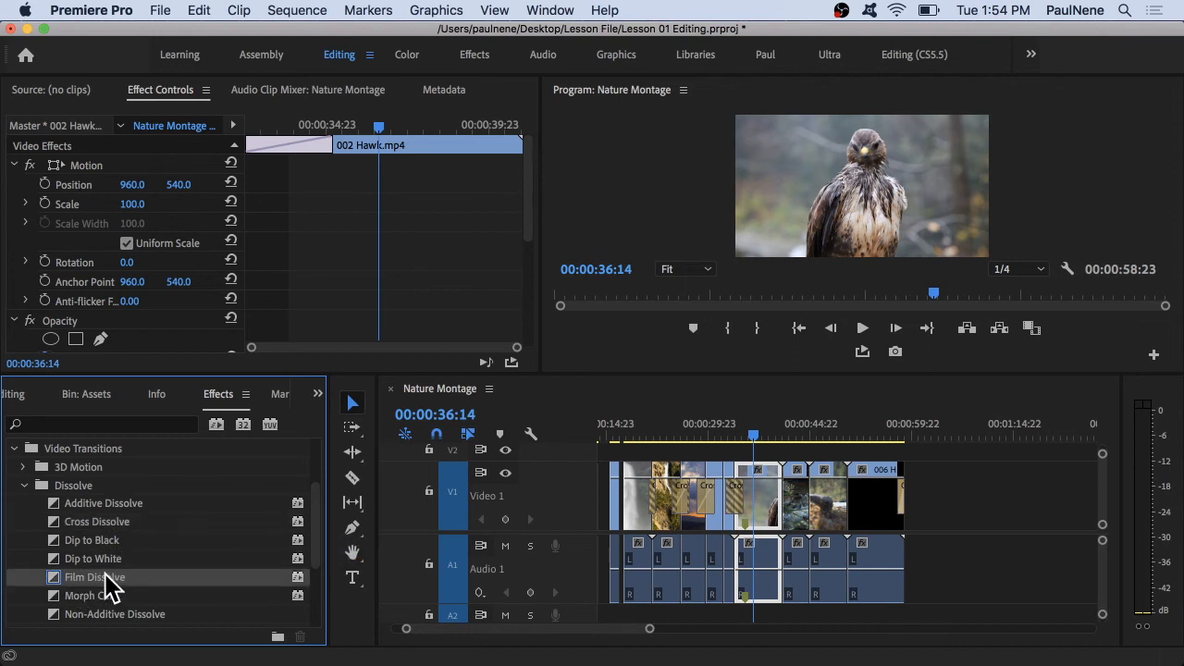
scroll(106, 575, "down", 2)
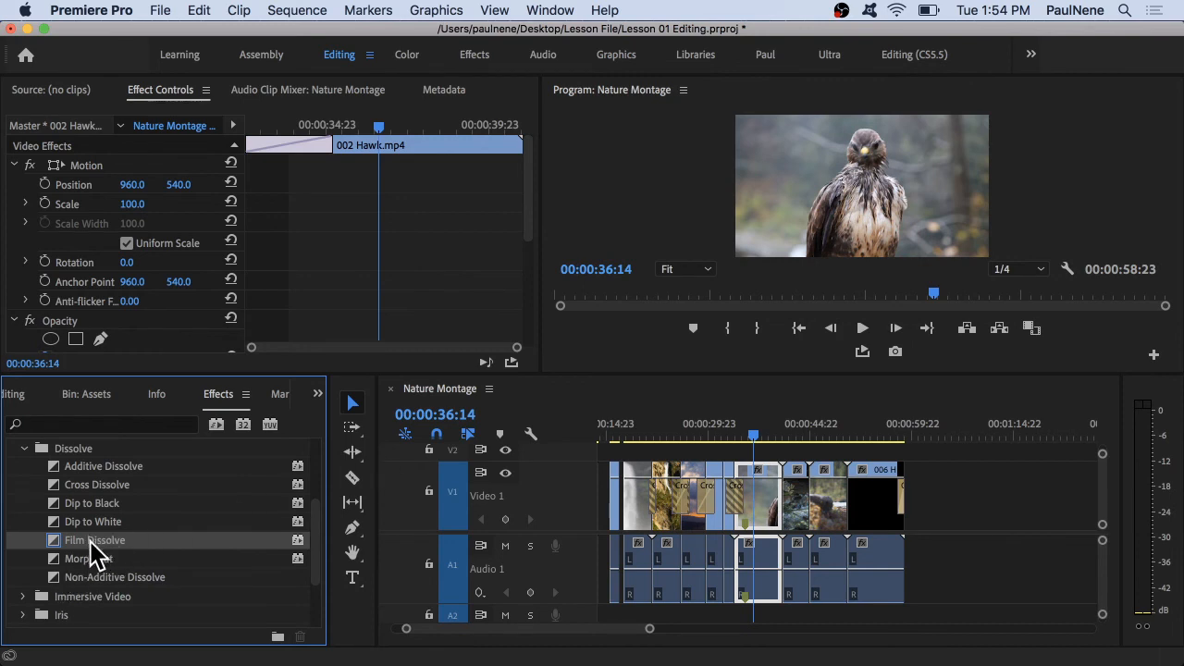
left_click_drag(93, 542, 791, 490)
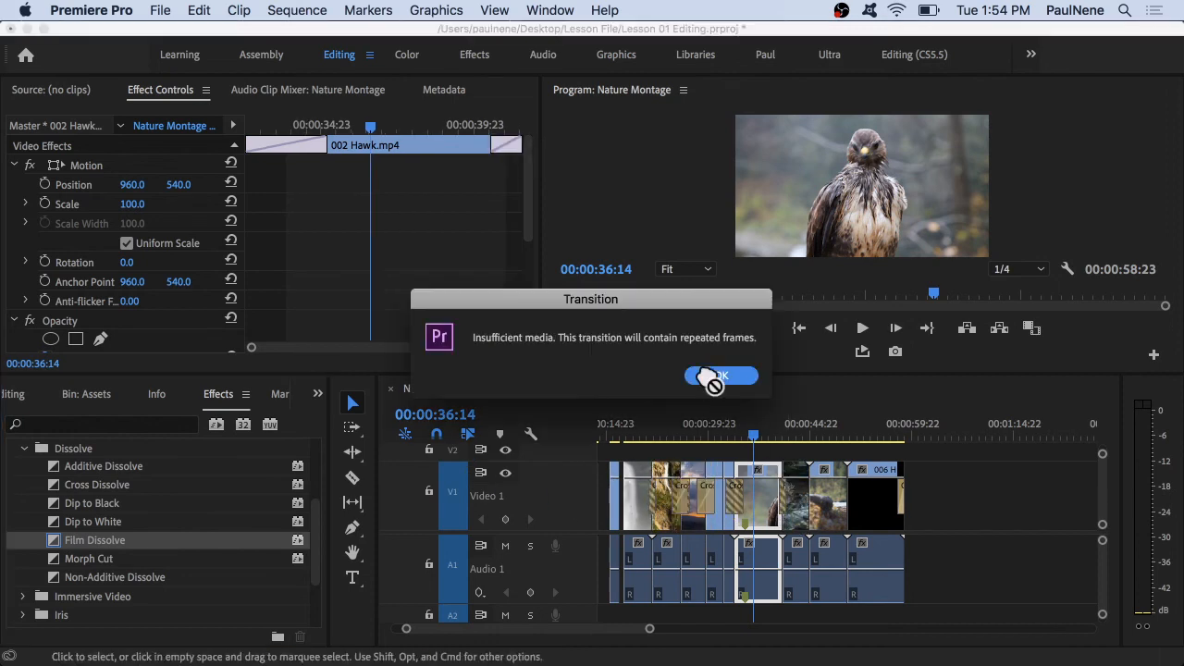
left_click(717, 377)
- Play through the hawk-to-river Film Dissolve, then return the playhead to 00:00:39:22
scroll(740, 490, "up", 5)
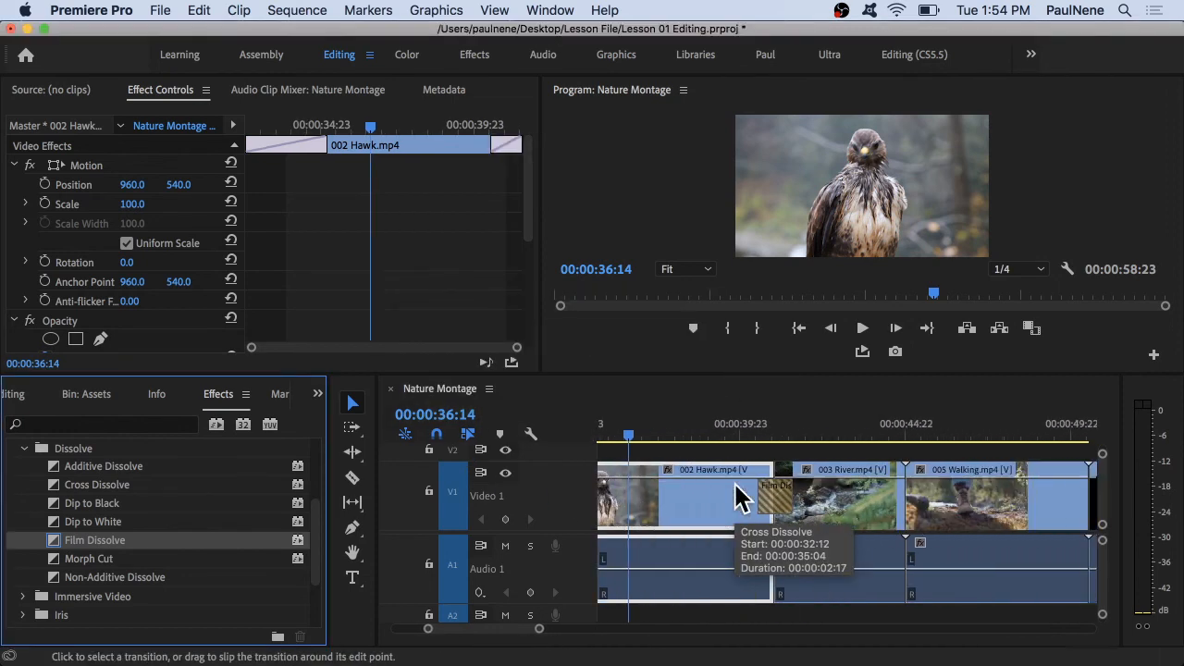
left_click(747, 423)
key("space")
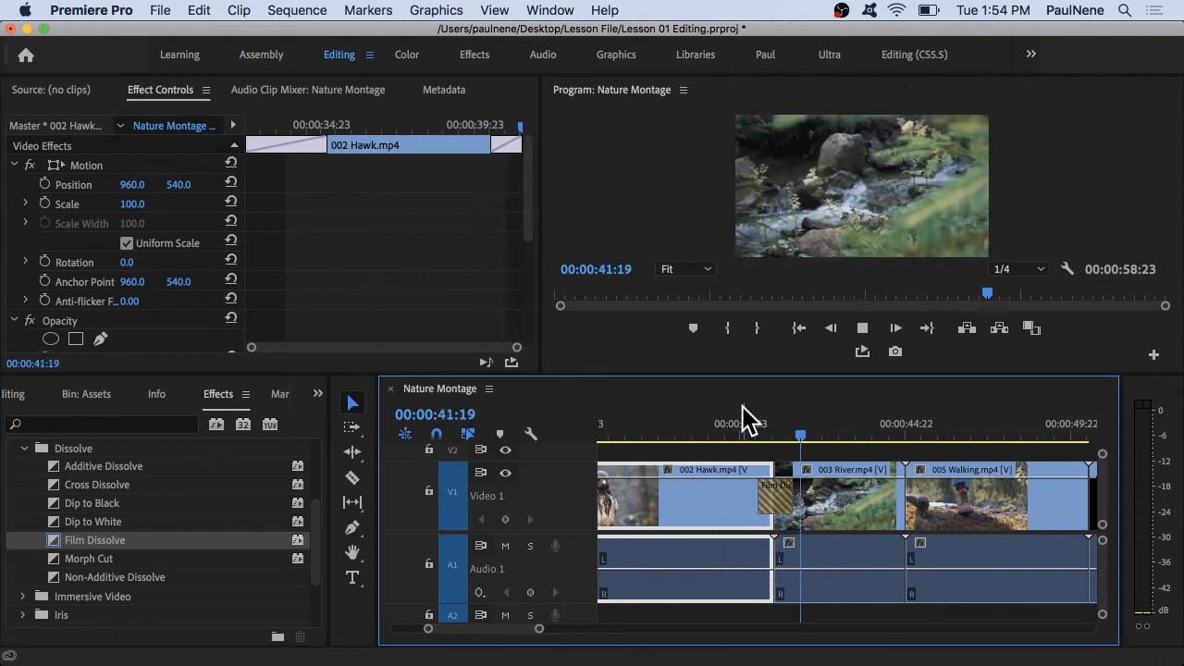
key("space")
key("d")
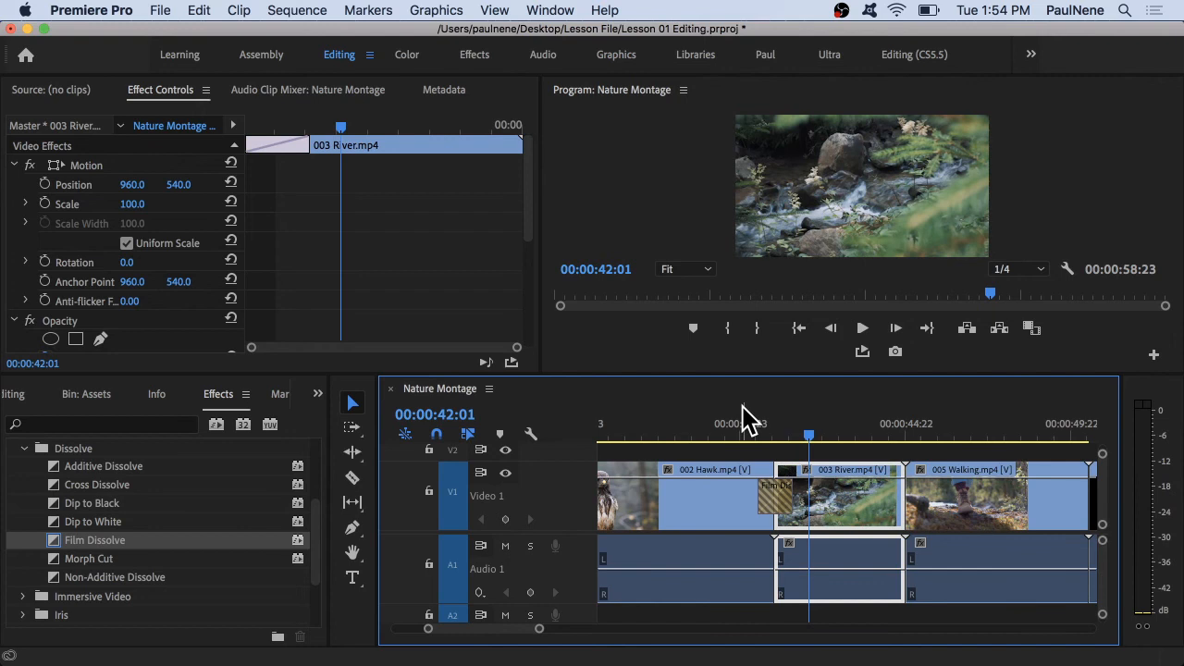
left_click(741, 423)
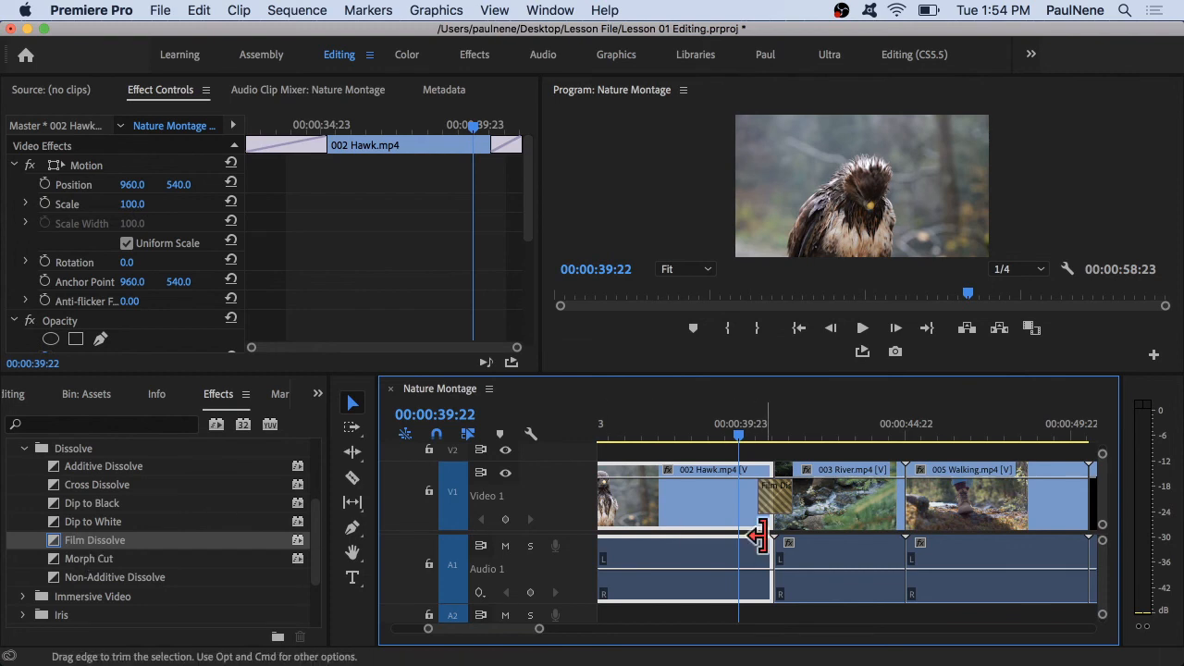
- Apply the default transitions to all clips from 002 Hawk.mp4 through 006 Hair.mp4, accepting repeated frames
scroll(760, 536, "down", 3)
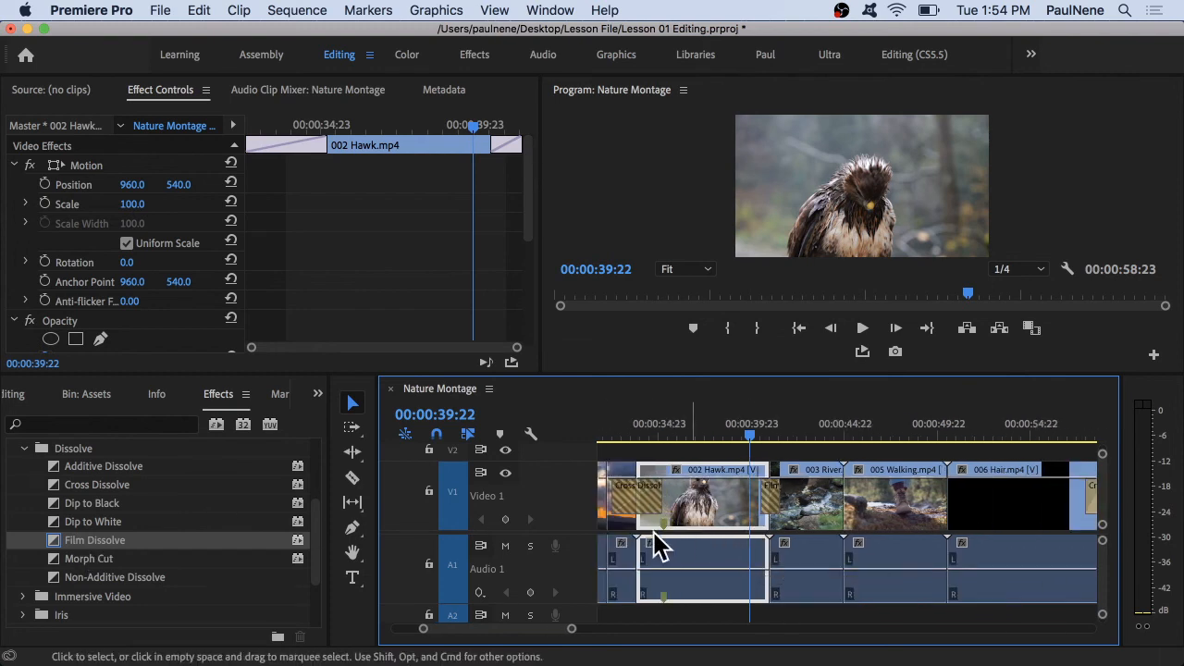
scroll(854, 518, "down", 4)
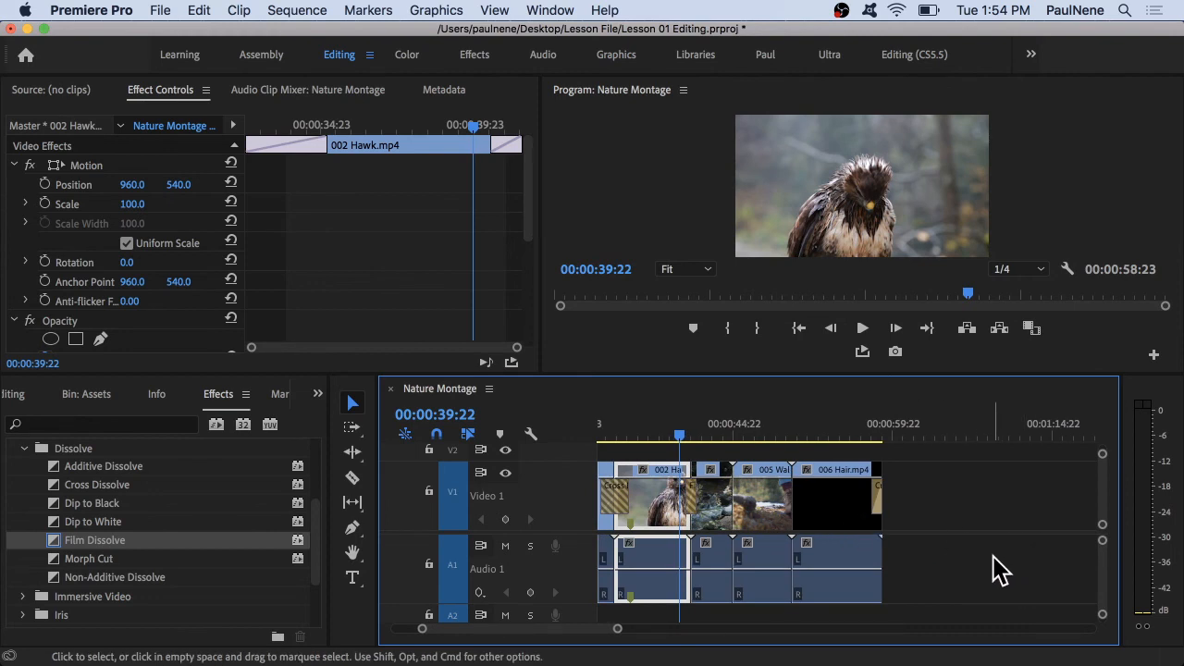
left_click_drag(1006, 562, 939, 490)
left_click_drag(994, 569, 967, 531)
left_click(355, 414)
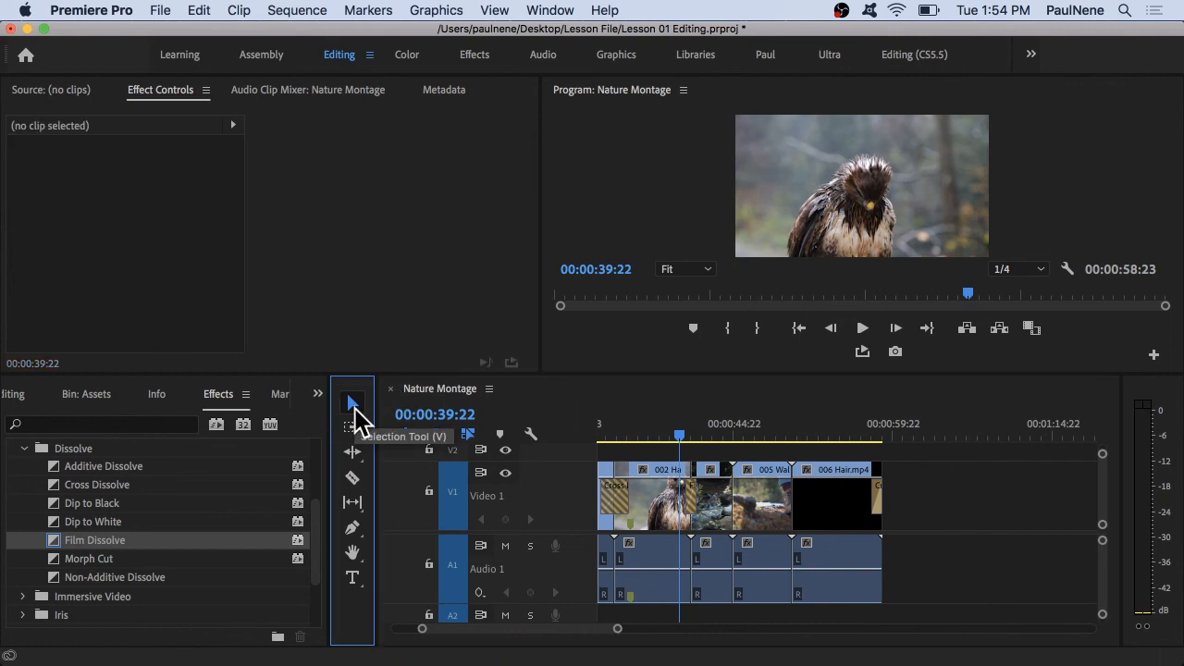
left_click_drag(1014, 557, 646, 452)
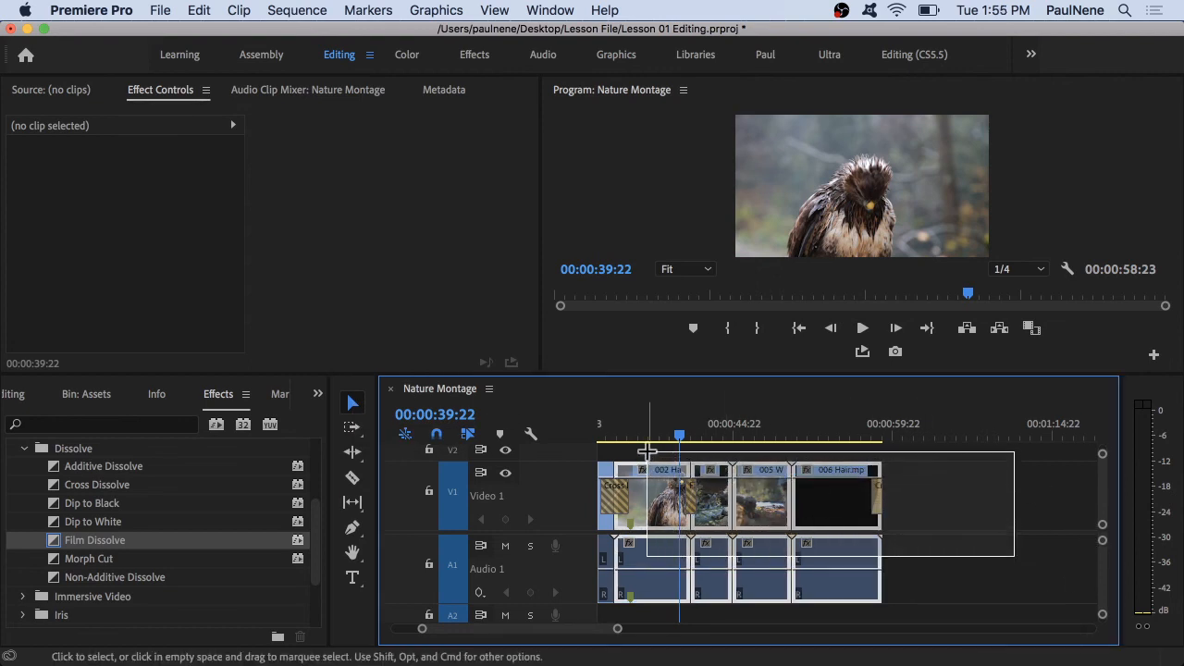
left_click_drag(646, 451, 647, 451)
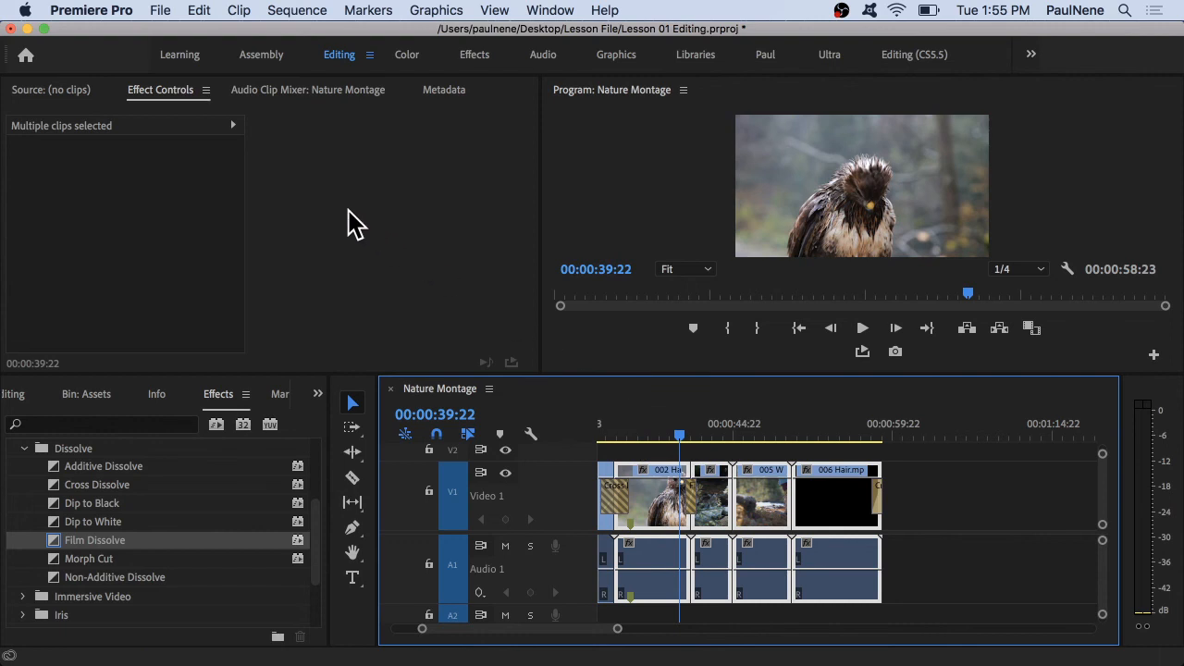
left_click(292, 11)
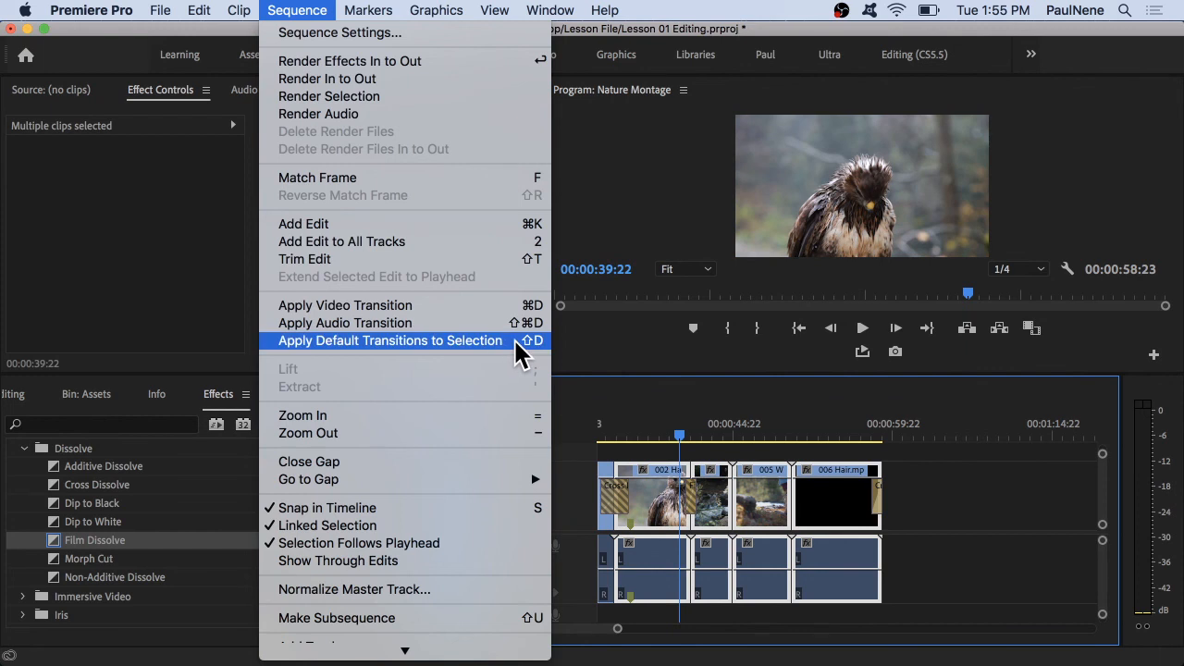
left_click(366, 344)
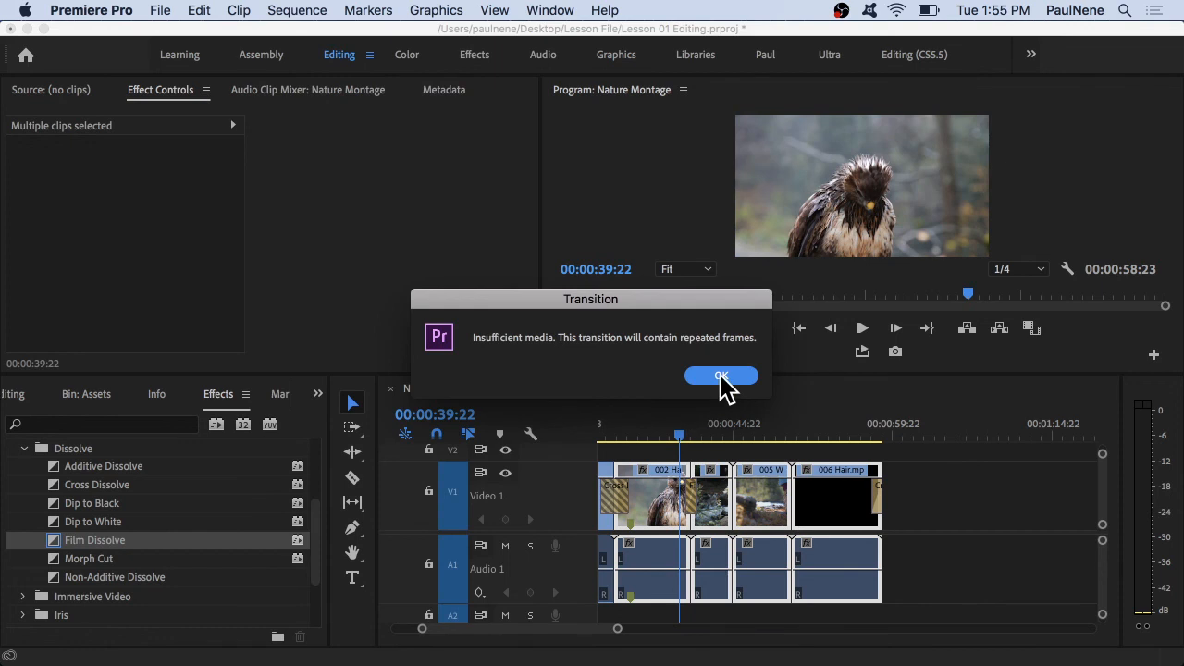
left_click(718, 379)
- Scrub through the new transitions up to 005 Walking.mp4, then undo them along with the earlier dissolves on both ends of 002 Hawk.mp4
left_click(694, 504)
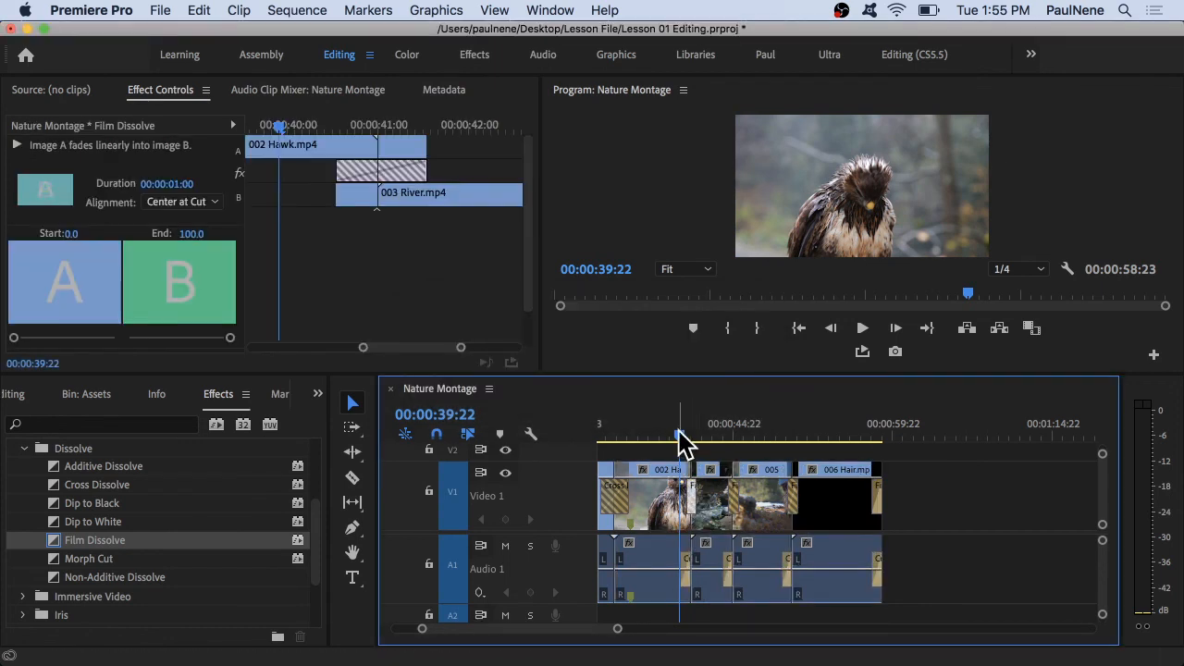
left_click_drag(682, 444, 739, 445)
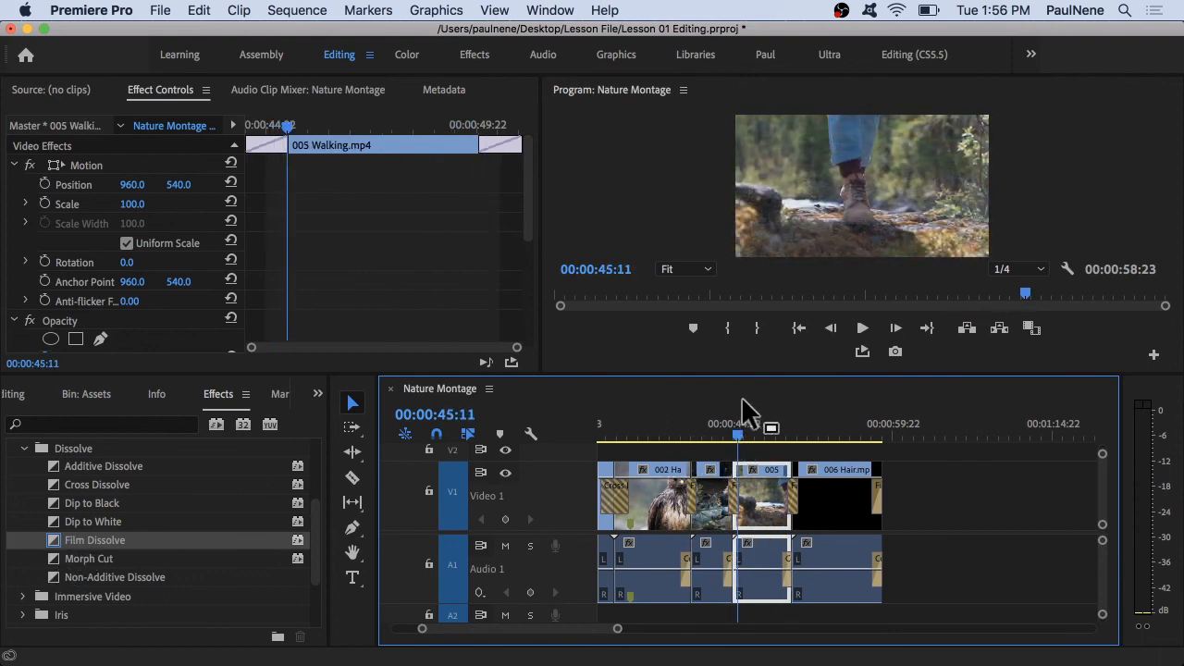
left_click_drag(738, 423, 656, 411)
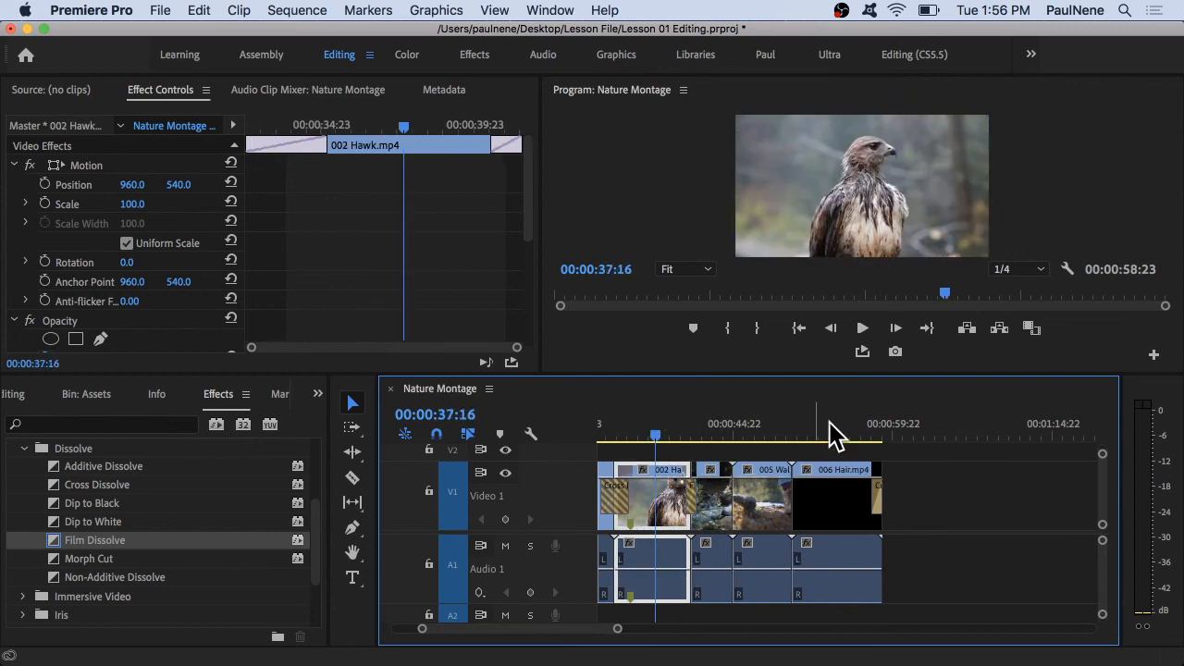
key("super+z")
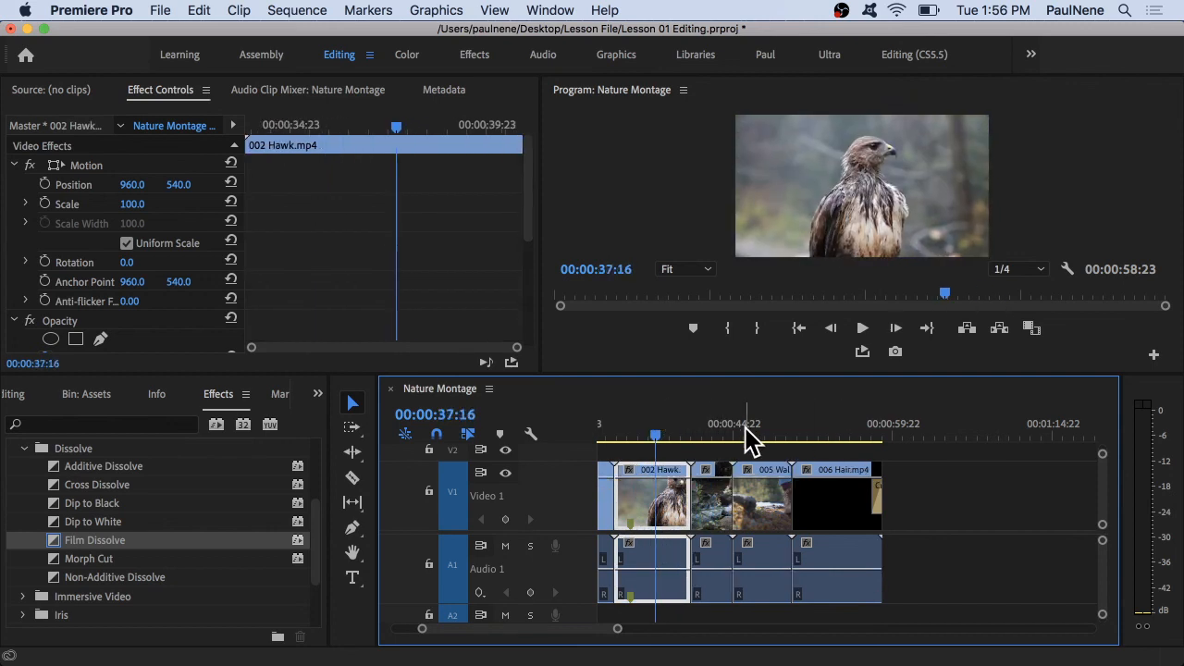
- Reapply the default transitions from 002 Hawk.mp4 through 006 Hair.mp4, accepting repeated frames, and check the hawk-to-river dissolve at 00:00:41:07
left_click(1015, 577)
left_click_drag(1008, 566, 633, 445)
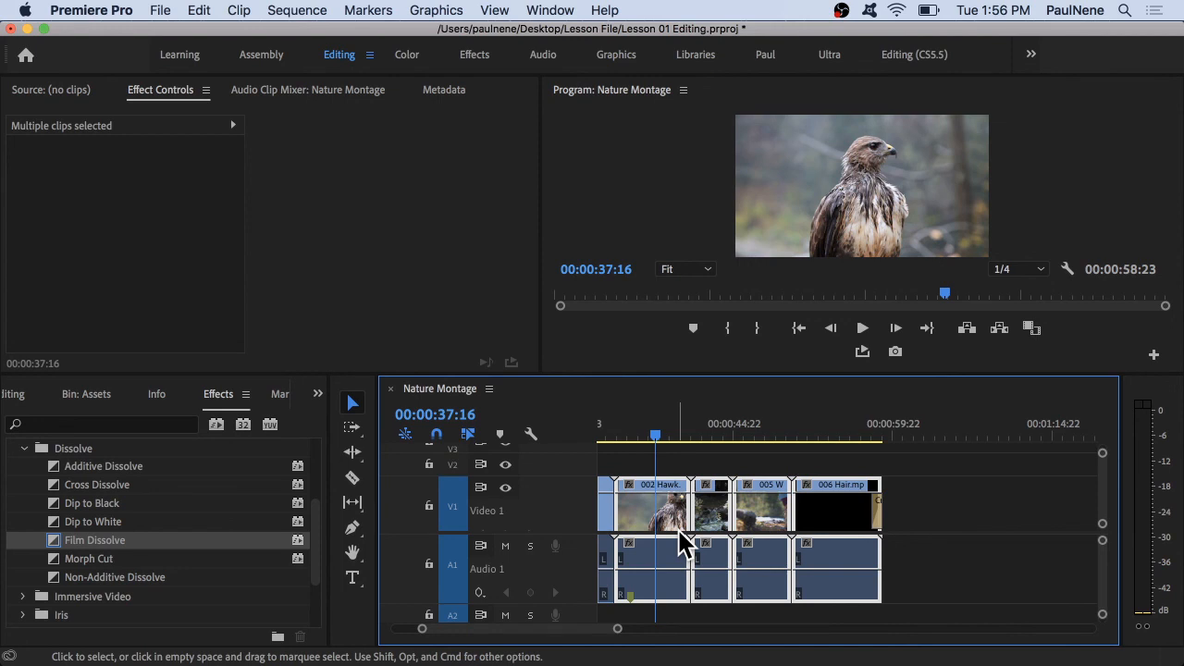
key("shift+d")
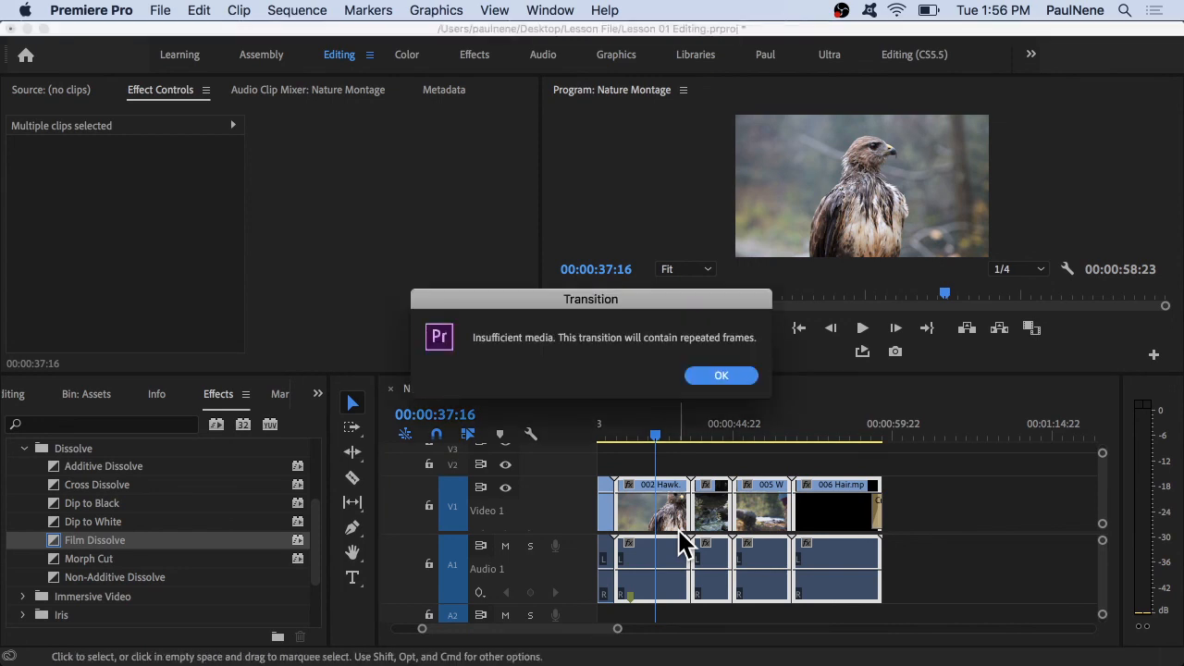
key("Return")
left_click(659, 434)
left_click_drag(659, 435, 695, 455)
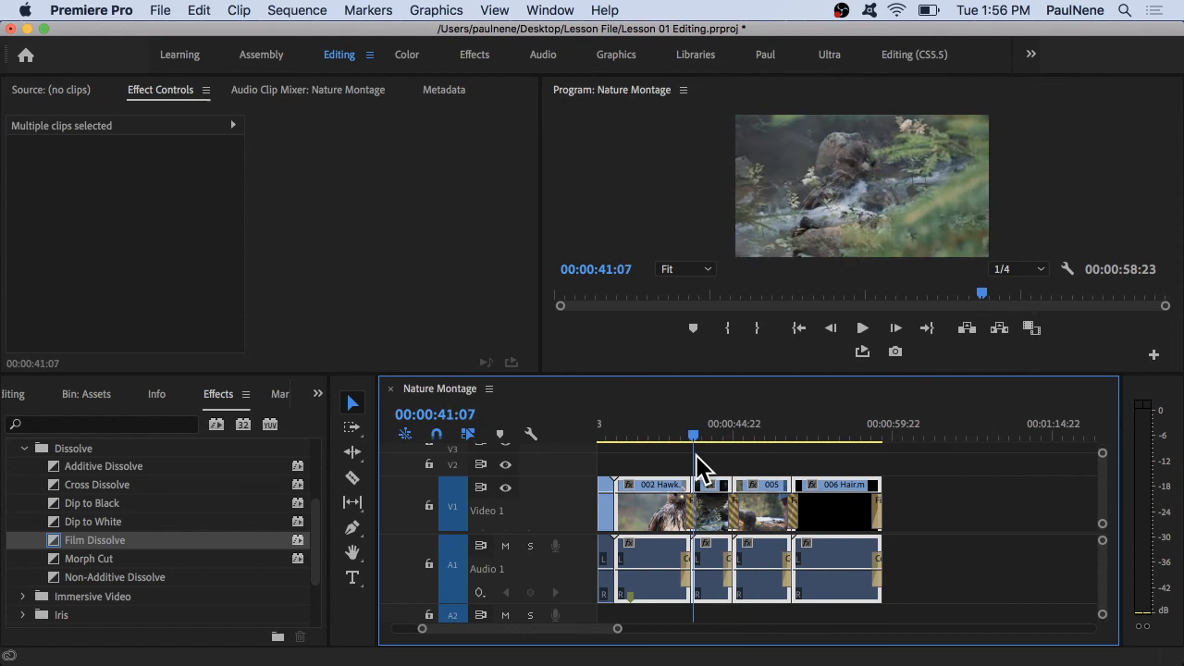
- Apply the default transitions to every clip in the Nature Montage sequence, accepting repeated frames
key("minus")
key("minus")
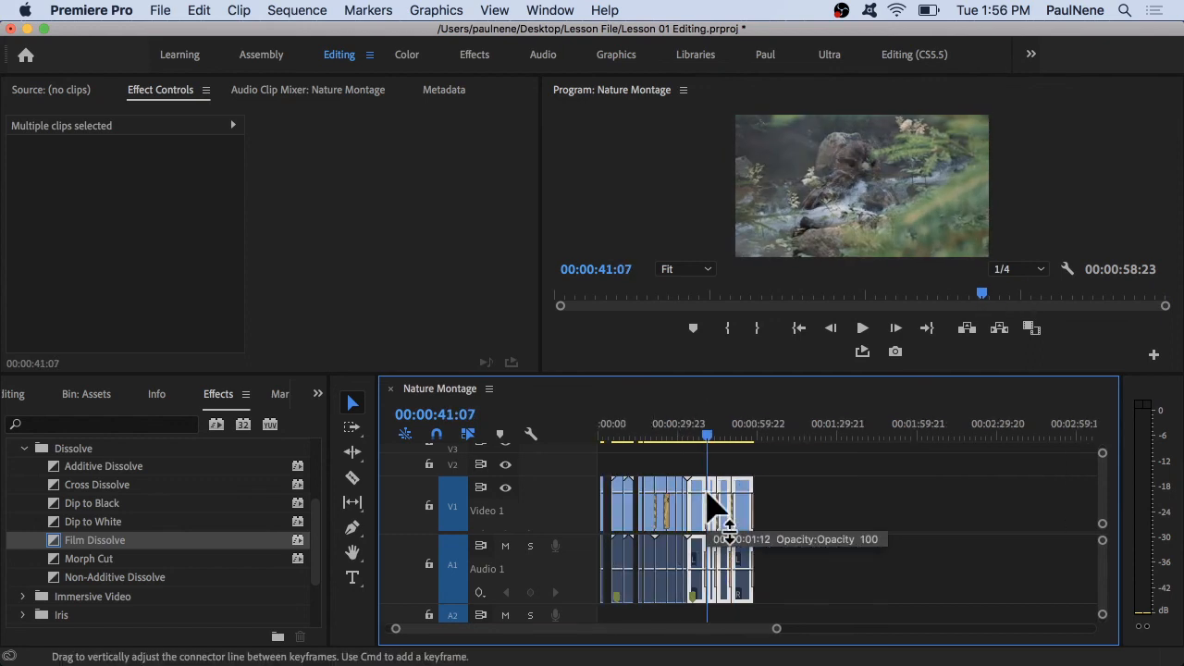
left_click_drag(930, 578, 594, 469)
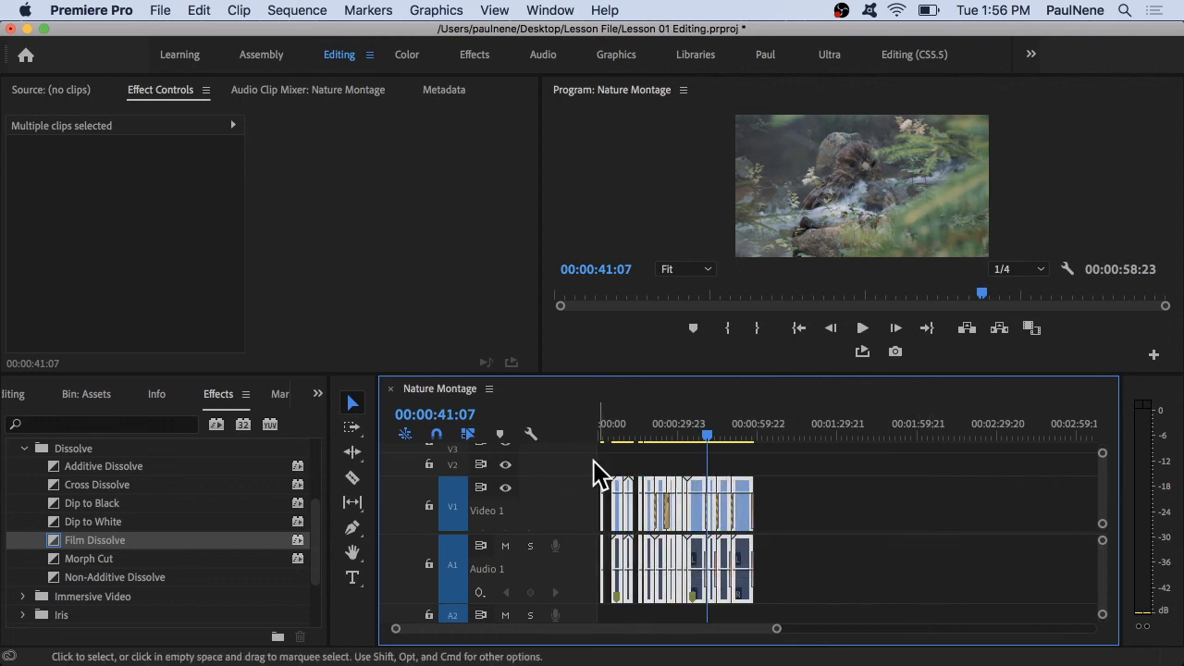
key("shift+super+d")
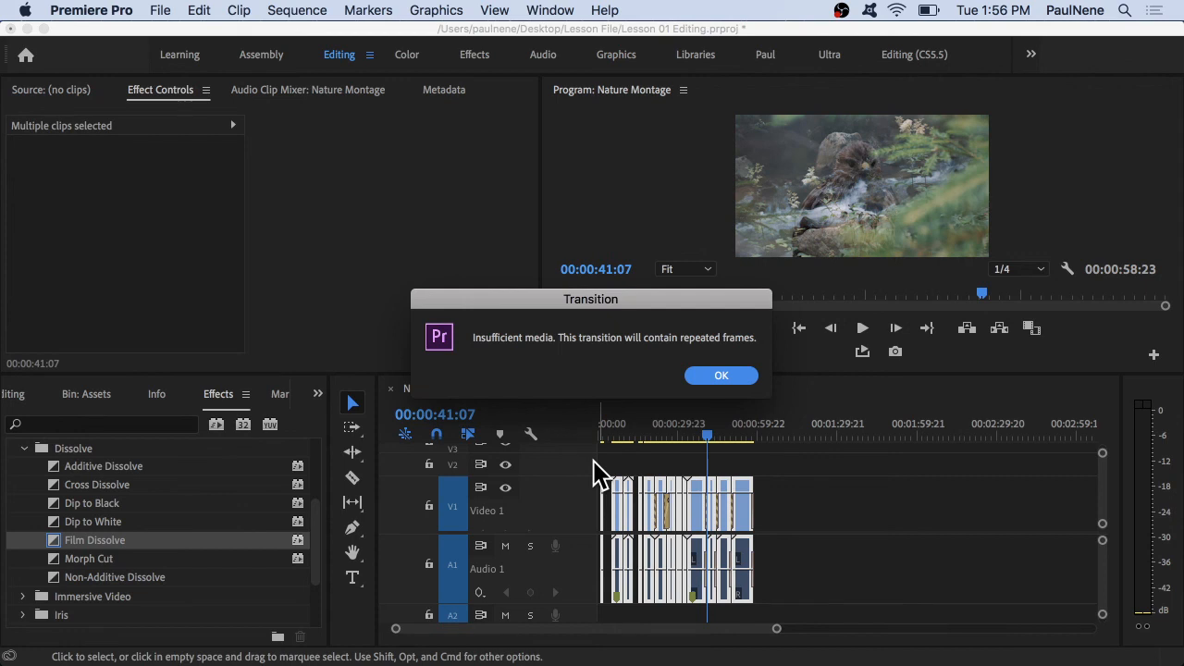
key("Return")
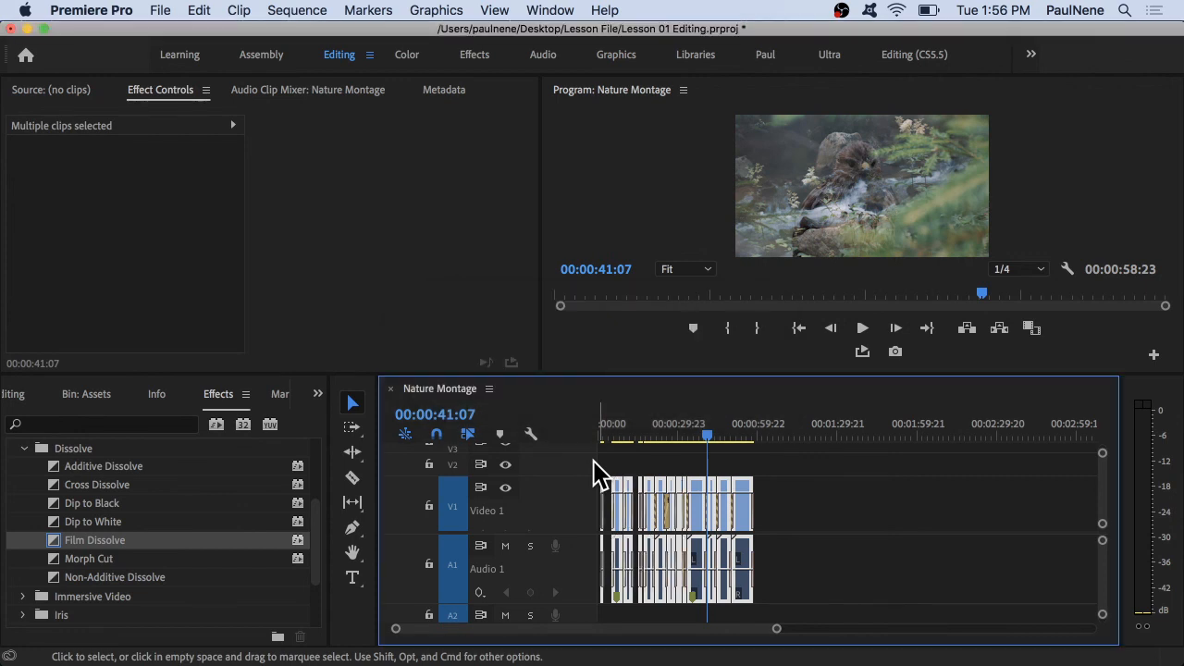
- Look over the transitions across the whole sequence and play the sunset section from about 00:00:27:00 to 00:00:28:17
scroll(698, 518, "up", 5)
scroll(699, 517, "left", 3)
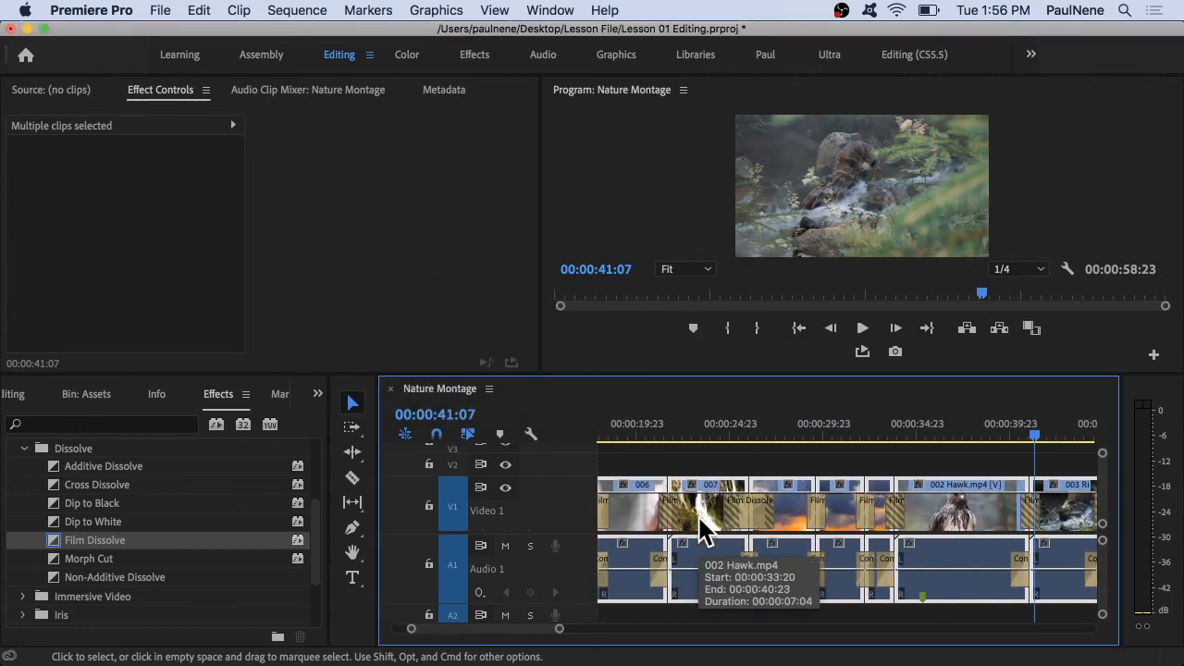
scroll(700, 529, "down", 2)
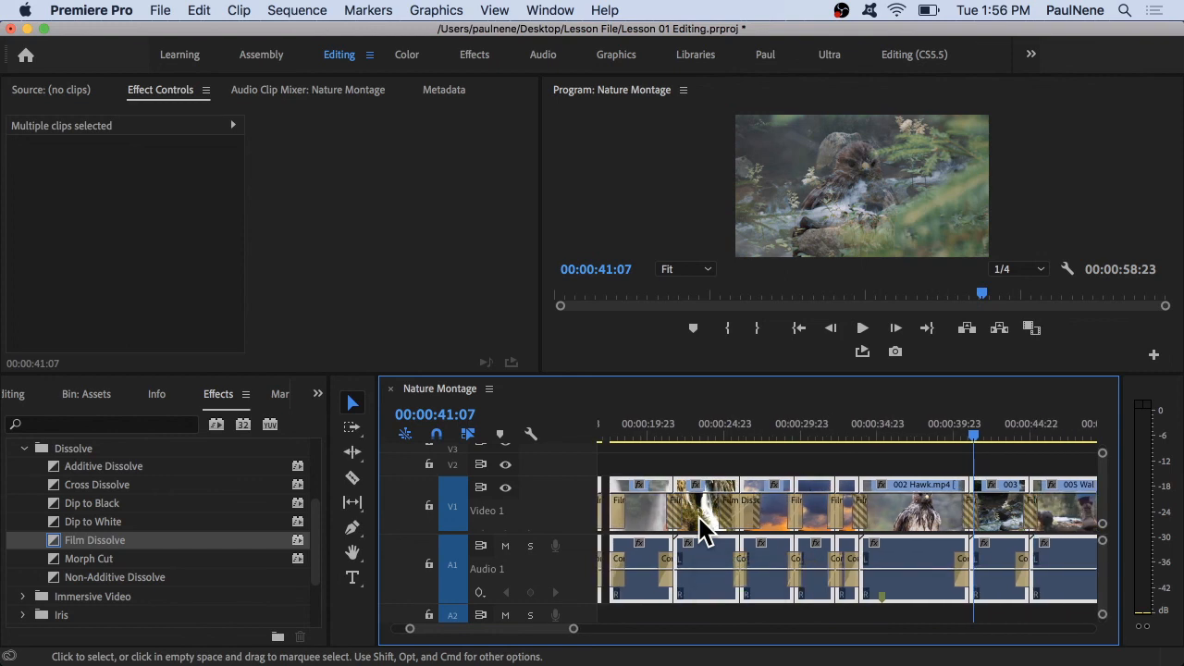
scroll(698, 515, "down", 4)
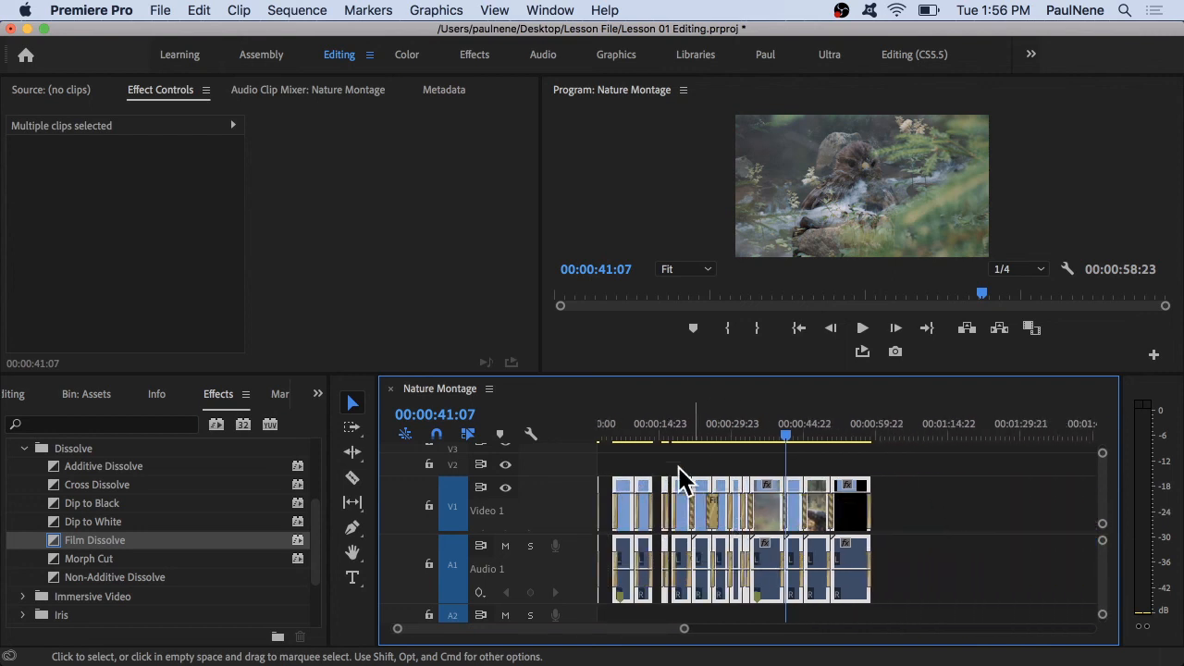
left_click_drag(660, 423, 715, 428)
key("space")
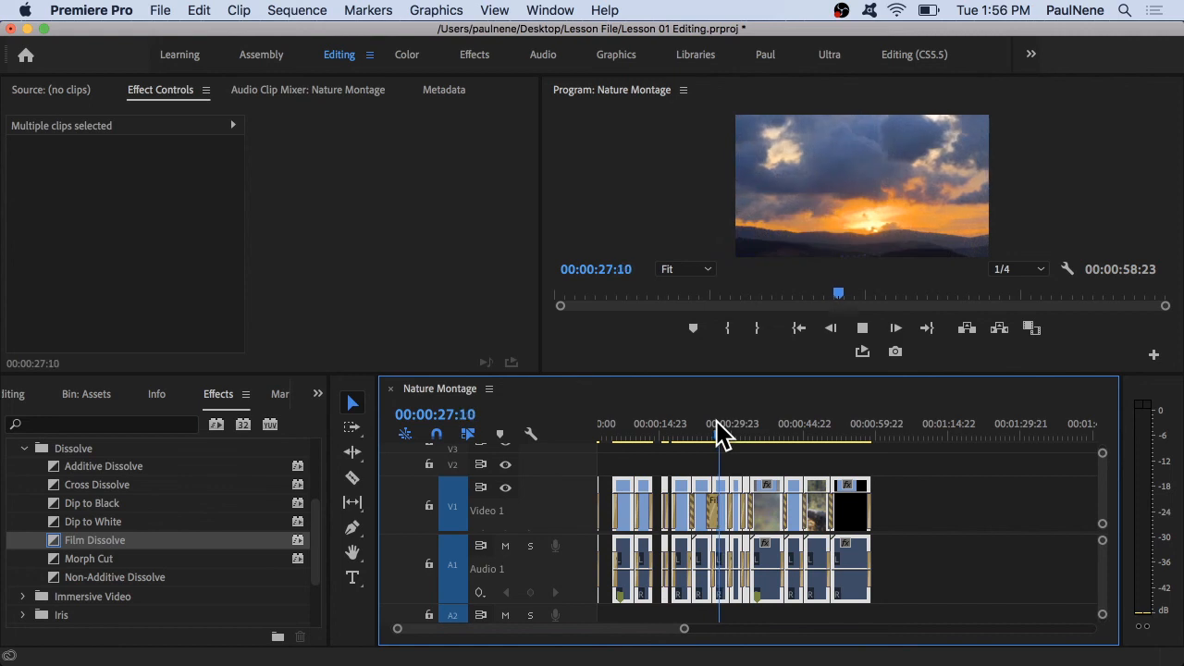
key("space")
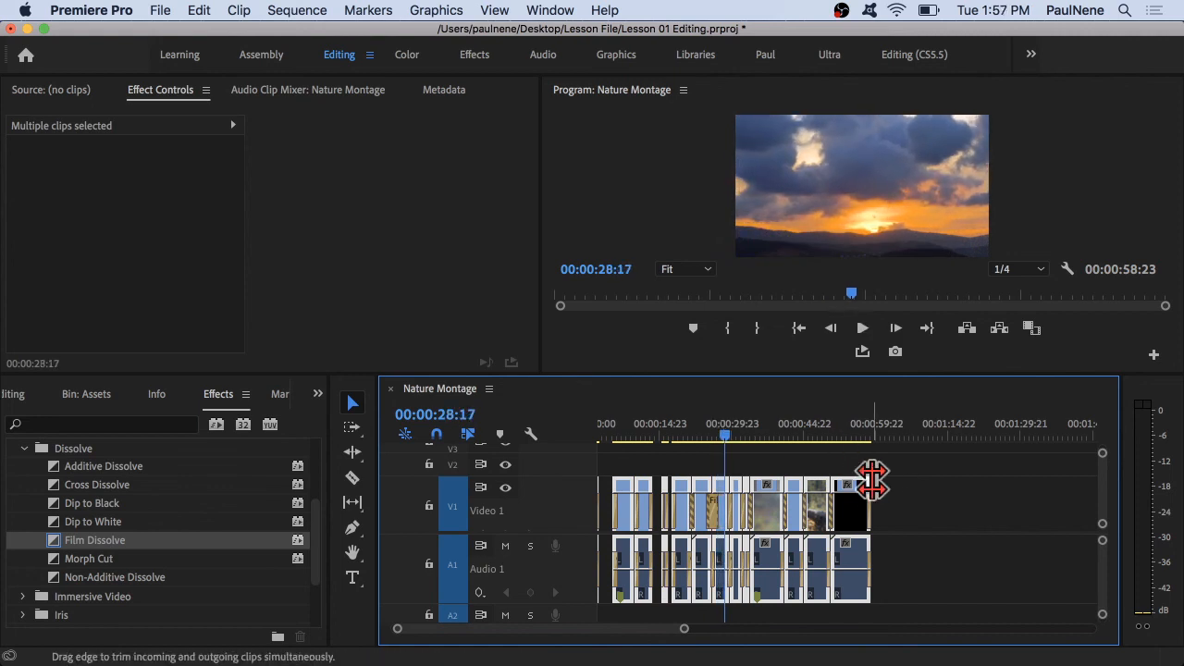
- Undo the default transitions applied to the sequence's clips and clear the clip selection
key("super+z")
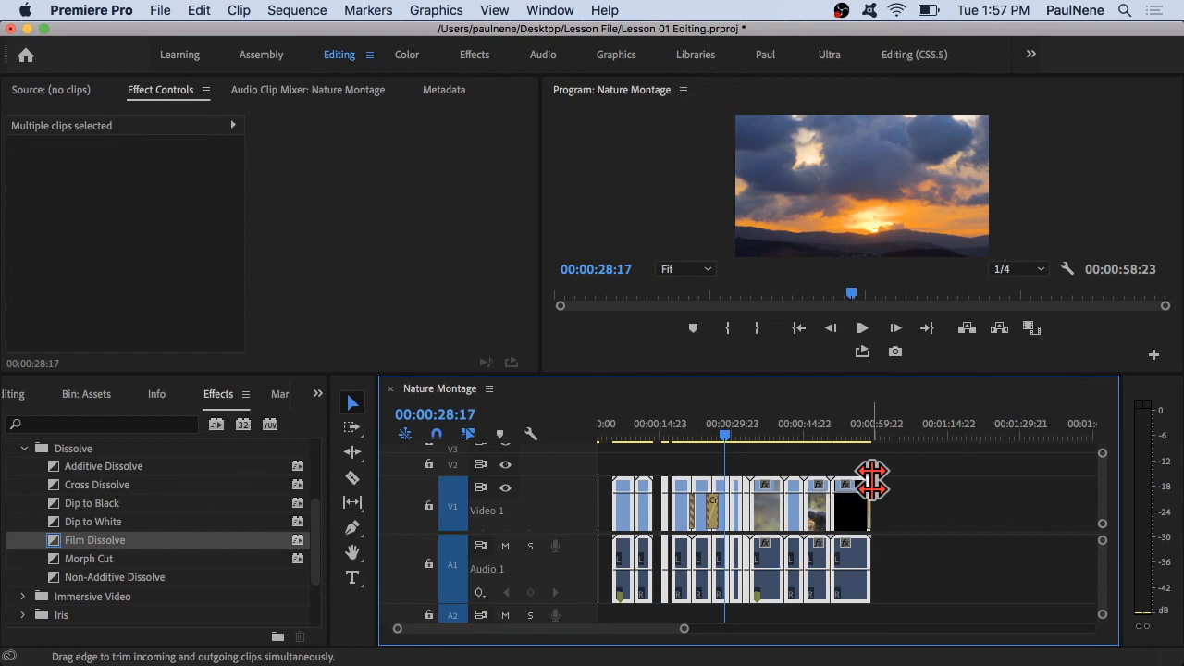
left_click(962, 526)
scroll(954, 518, "up", 5)
scroll(954, 518, "left", 5)
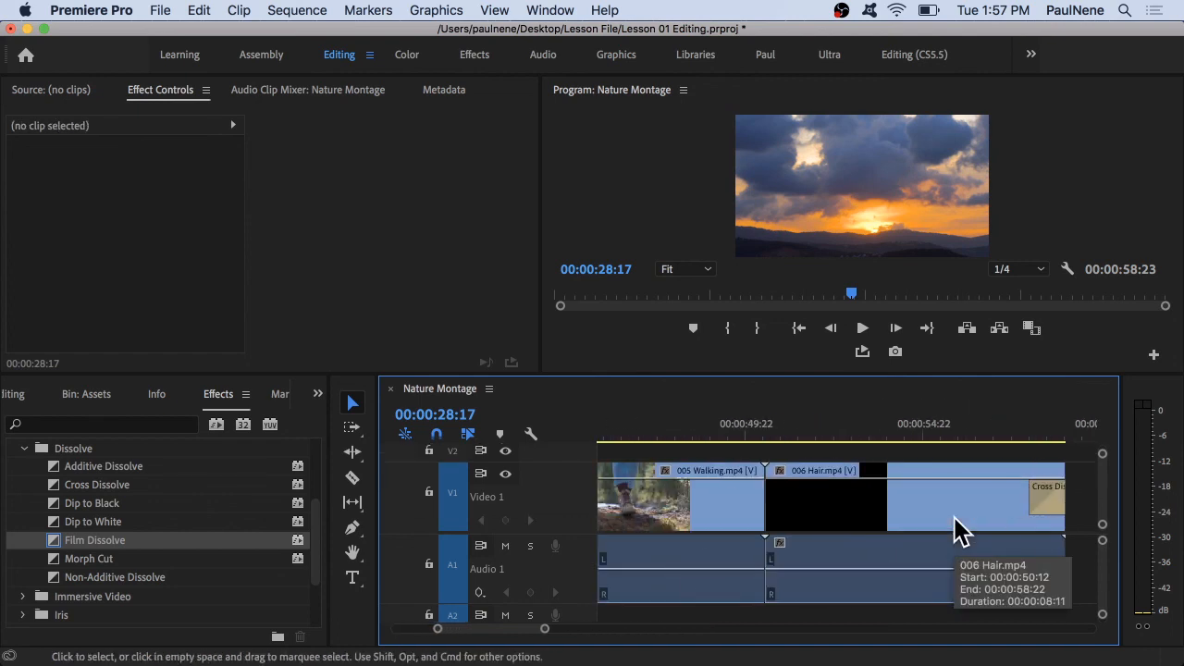